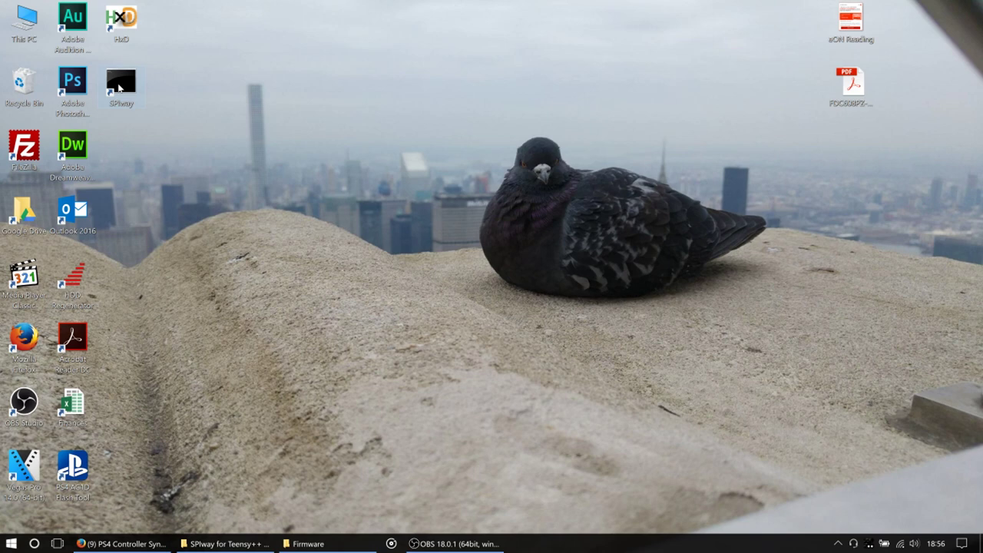
Open the SPIway command prompt and query the flash chip with spiway.py com3 info
click(119, 88)
double_click(119, 89)
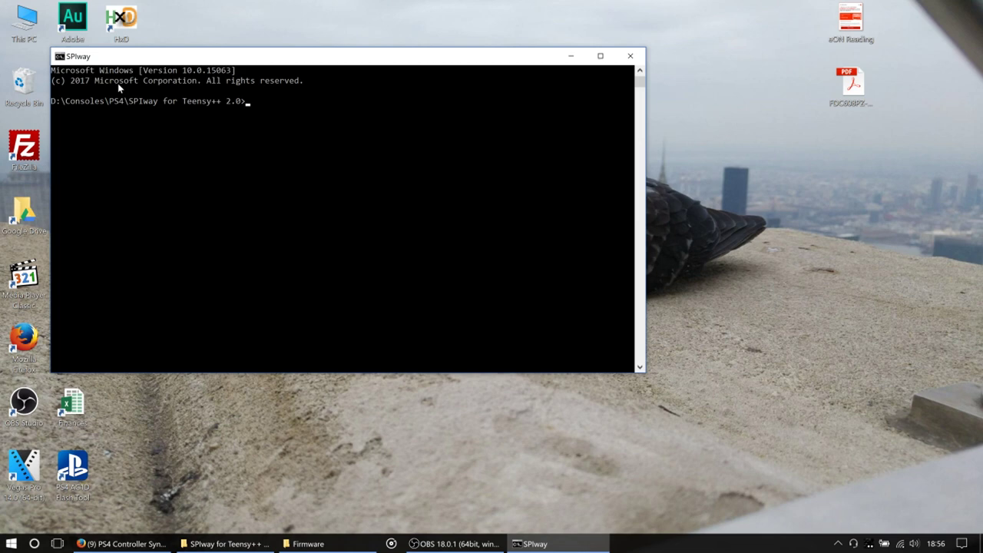
text(spiway.py com3)
text(info)
key(Return)
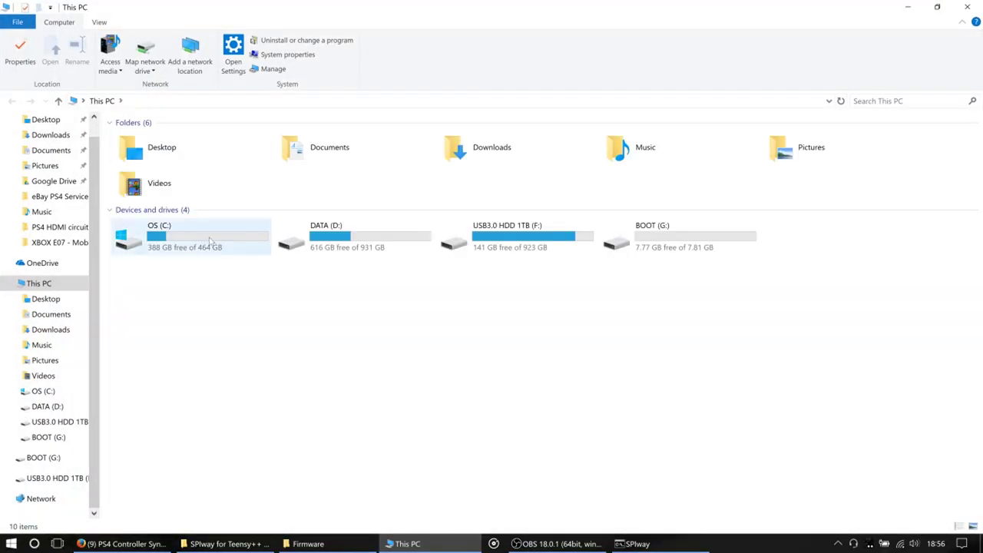
Create a folder named PS4 on drive OS (C:), open it, and close the Explorer window
click(209, 242)
double_click(209, 242)
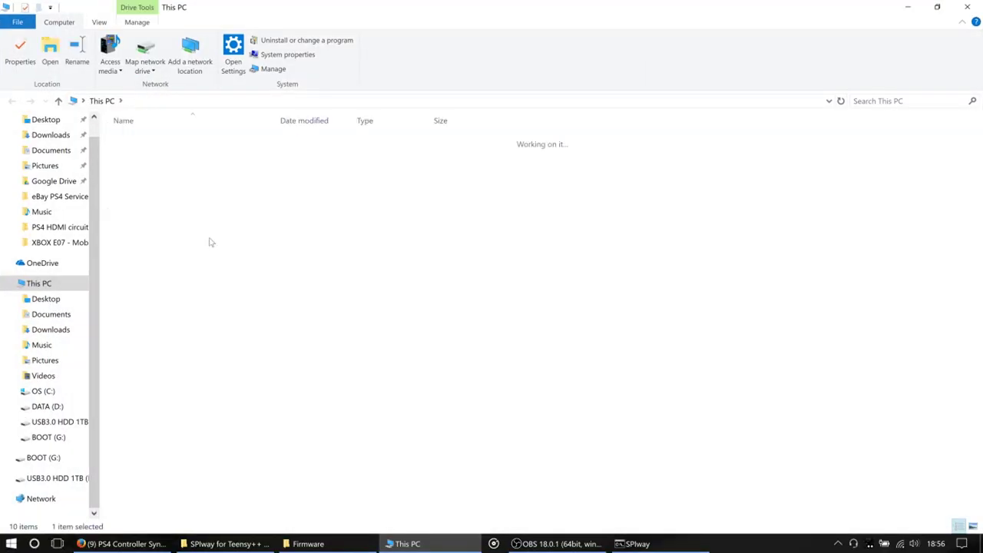
right_click(184, 416)
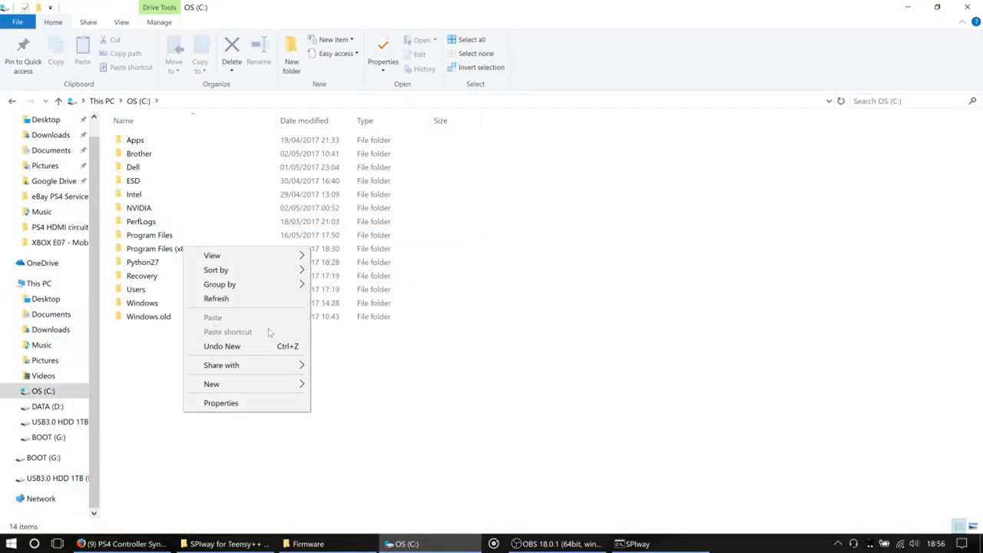
mouse_move(274, 389)
click(332, 390)
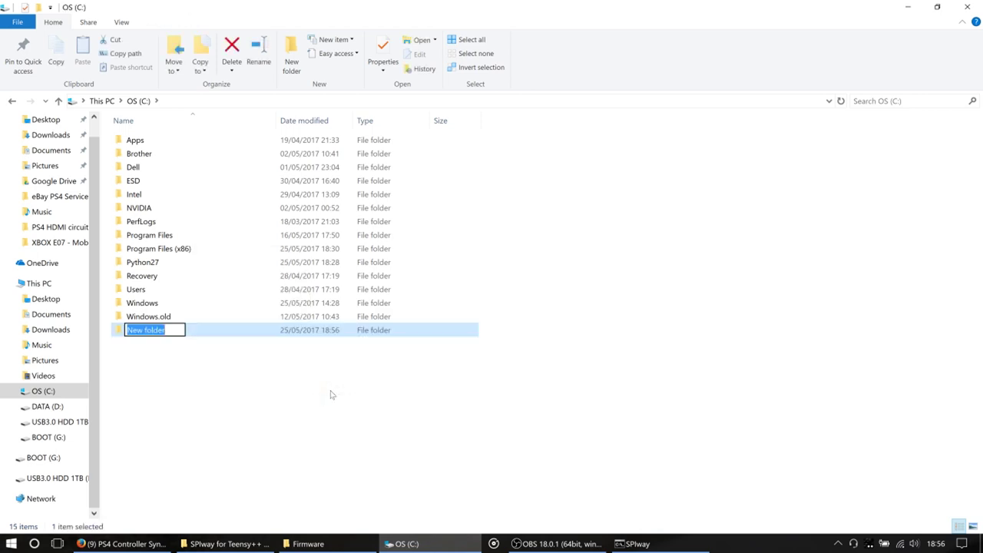
text(PS4)
key(Return)
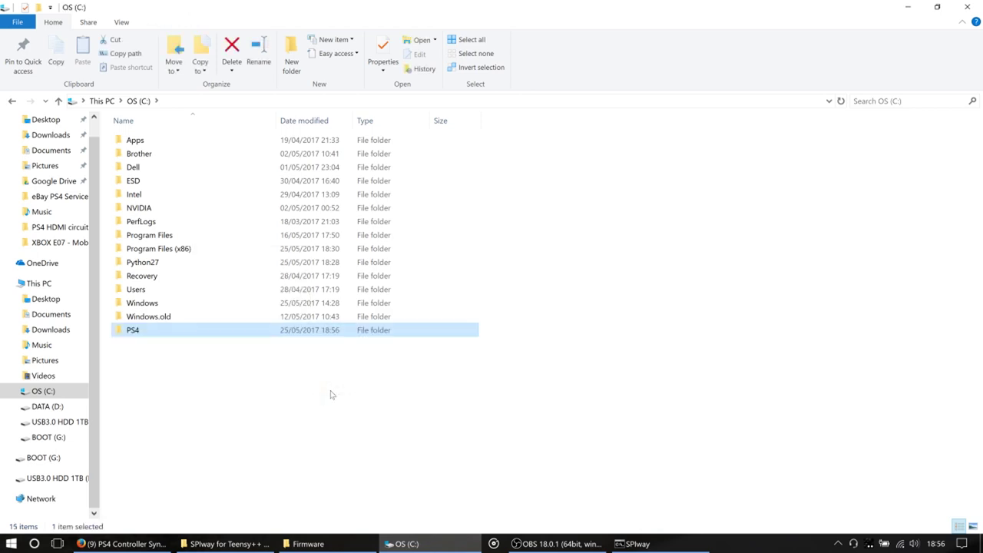
key(Return)
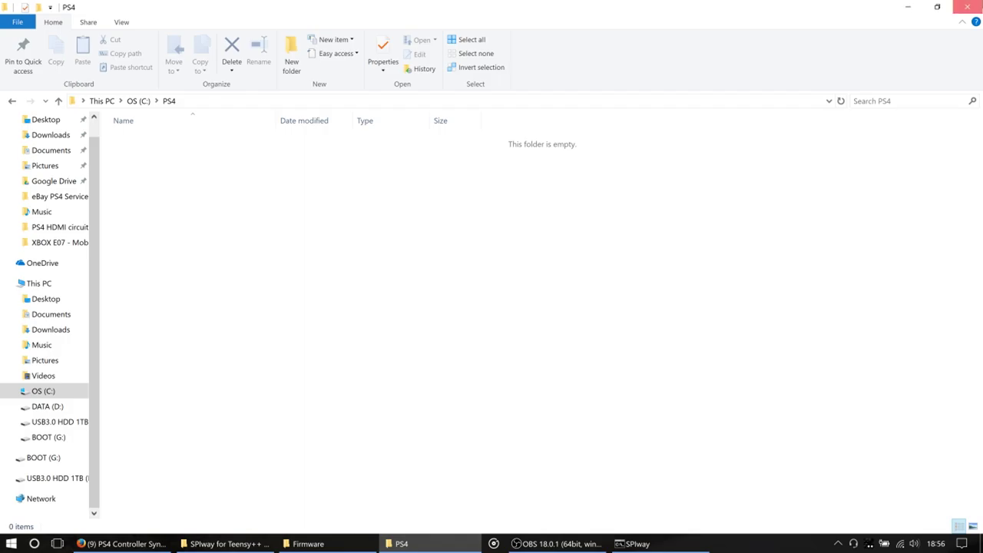
click(967, 6)
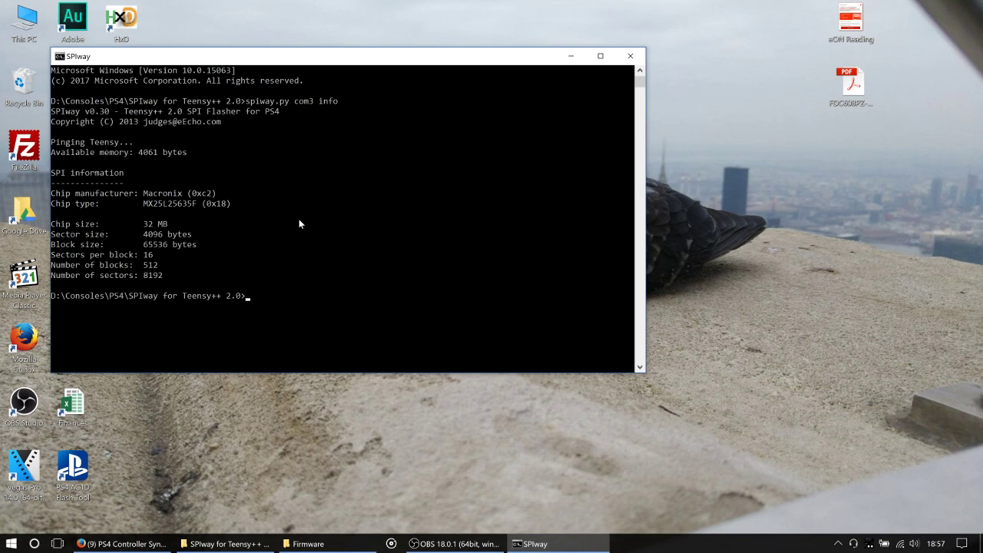
Try to dump the flash chip by running spiway.py com3 dump C:\PS4
text(spiway.py com3 dump C:\PS4)
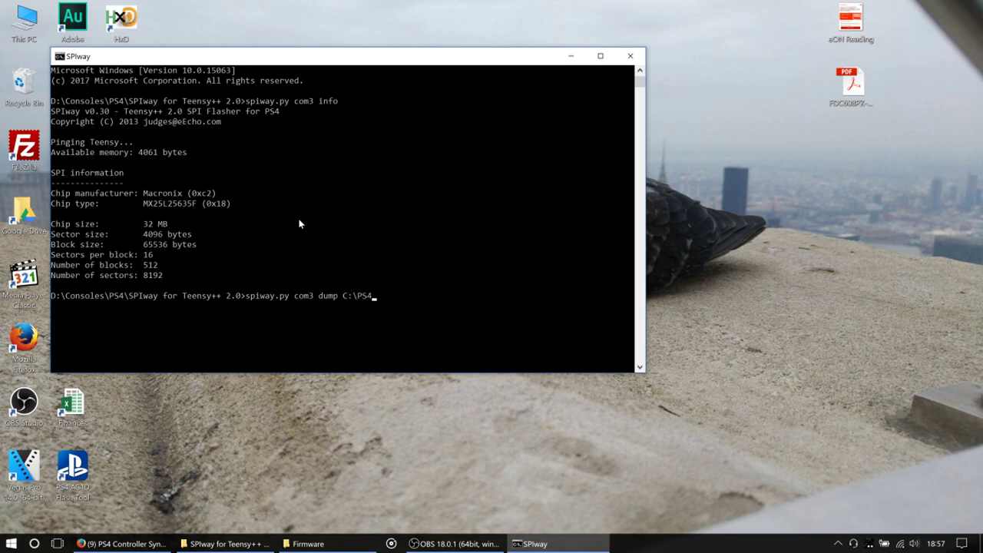
key(Return)
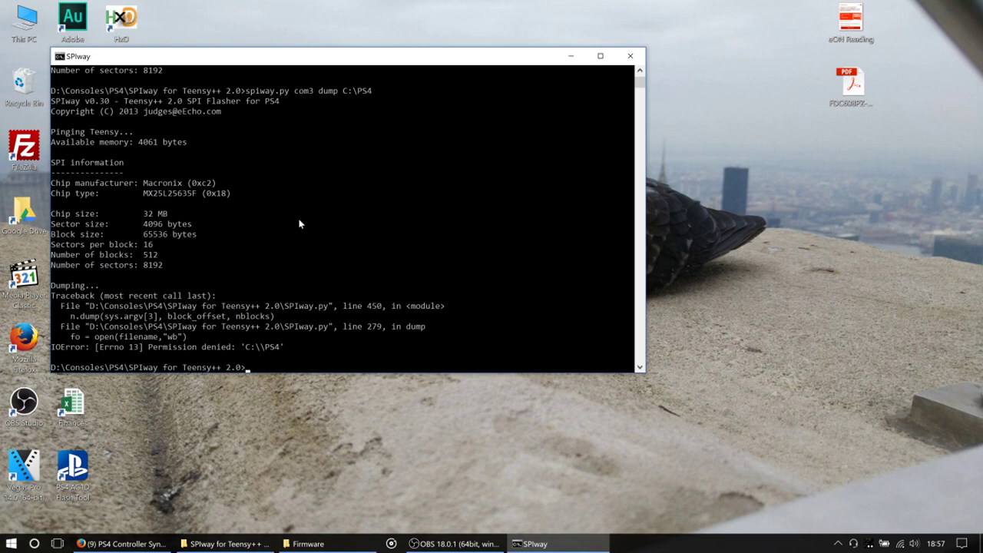
Try the dump again with the destination path in quotes: spiway.py com3 dump "C:\PS4"
key(Up)
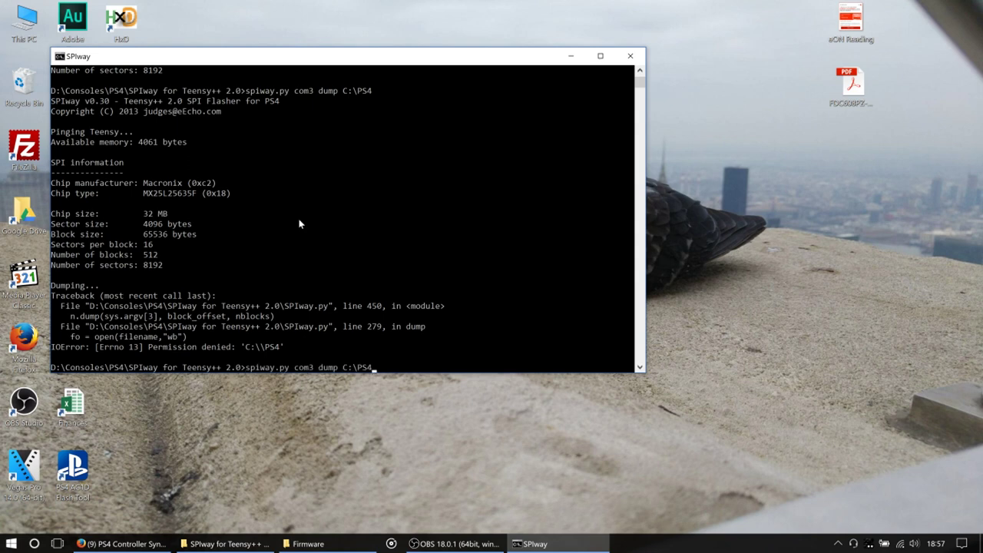
text(")
key(Left)
key(Left)
key(Left)
key(Left)
key(Left)
text(")
key(Return)
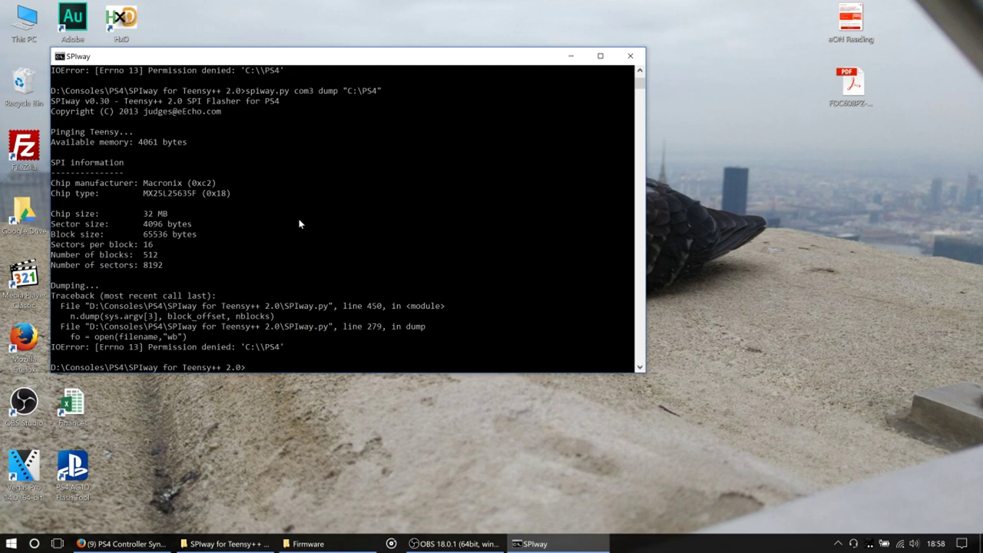
Restart the SPIway command prompt and query the chip again with spiway.py com3 info
click(635, 57)
double_click(142, 81)
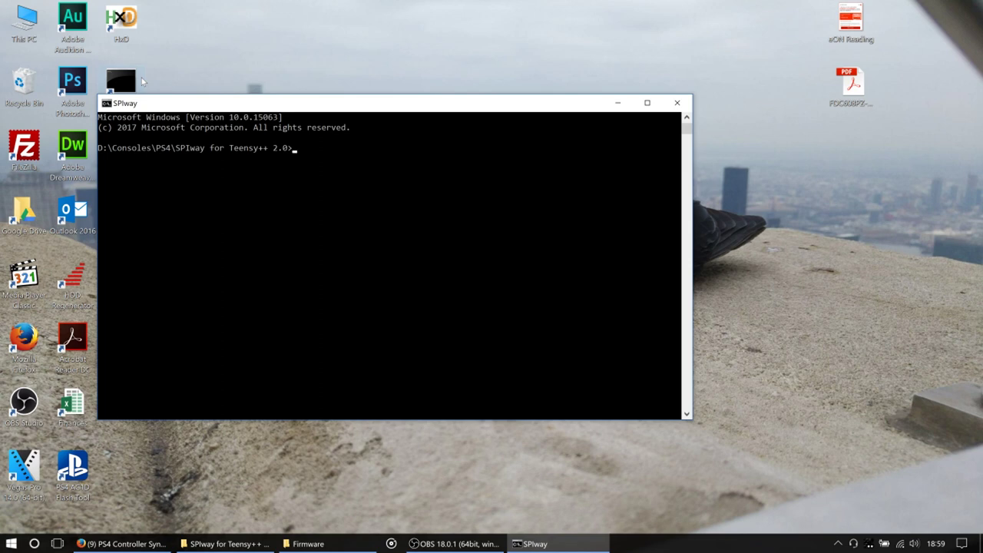
text(spiway.py com3)
text(du)
key(BackSpace)
key(BackSpace)
text(info)
key(Return)
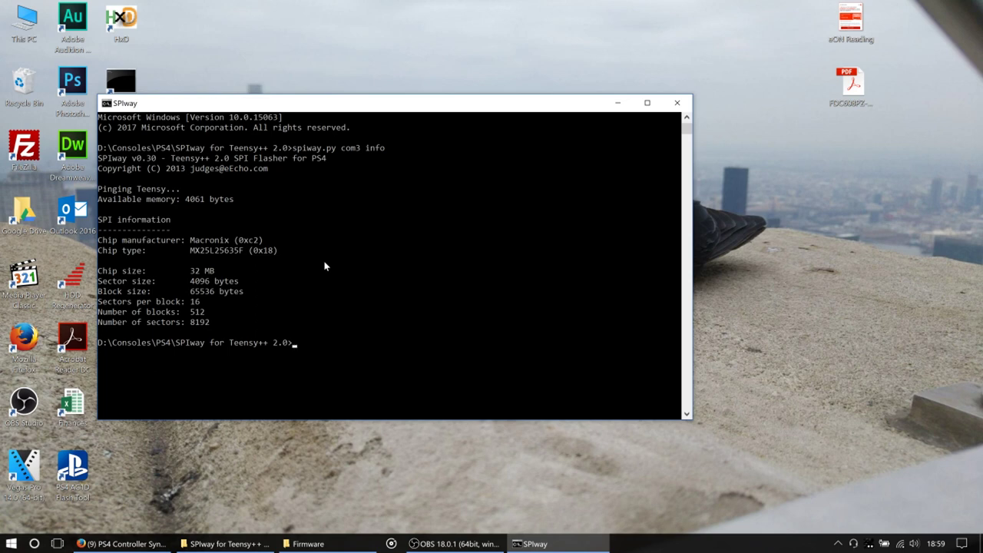
Enter the command spiway.py com3 dump C:\PS4\orig.bin at the prompt without running it
key(Up)
key(BackSpace)
key(BackSpace)
key(BackSpace)
key(BackSpace)
text(dump C:\PS4\orig.)
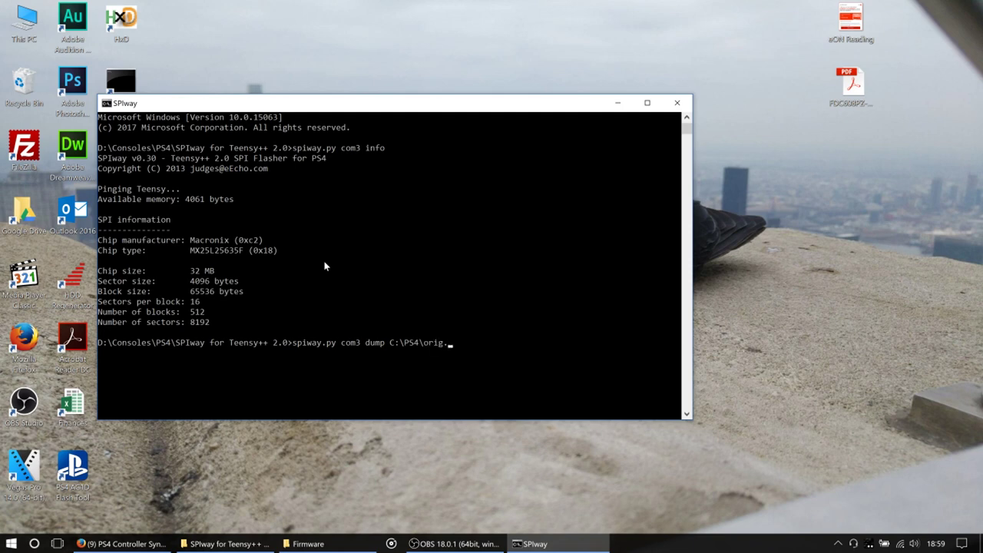
text(bin)
Open the PS4 folder on drive C:, minimize its window, and run the prepared dump command
click(30, 14)
double_click(31, 14)
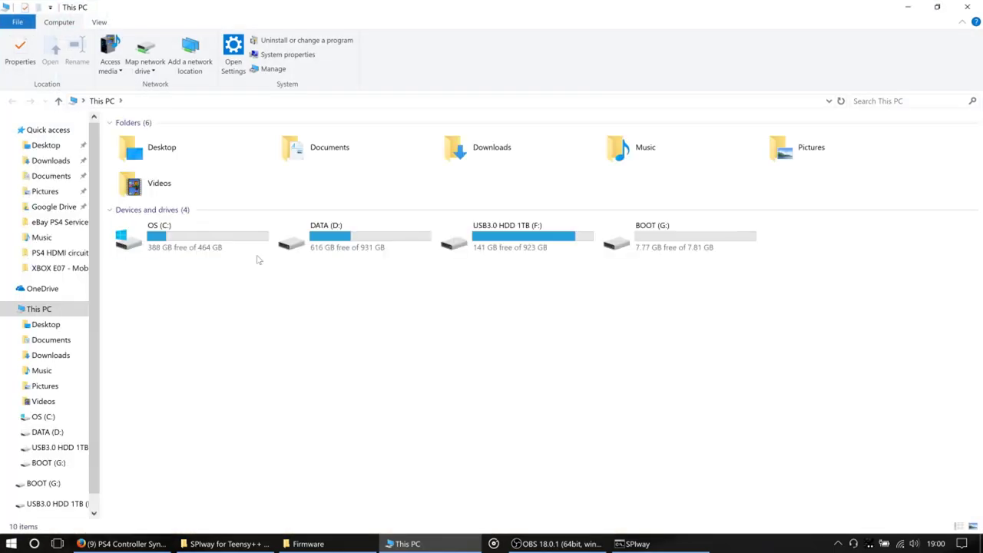
click(227, 252)
double_click(227, 252)
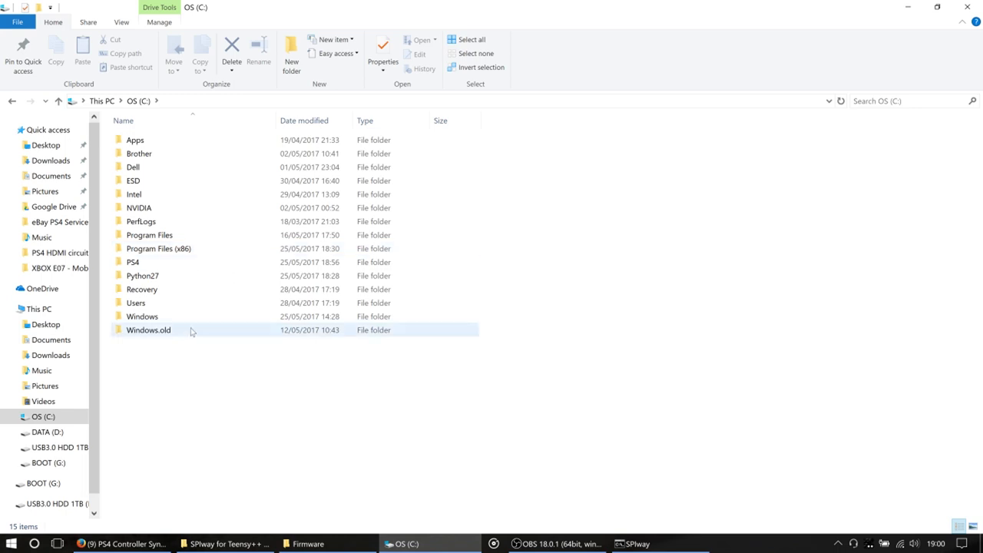
double_click(218, 264)
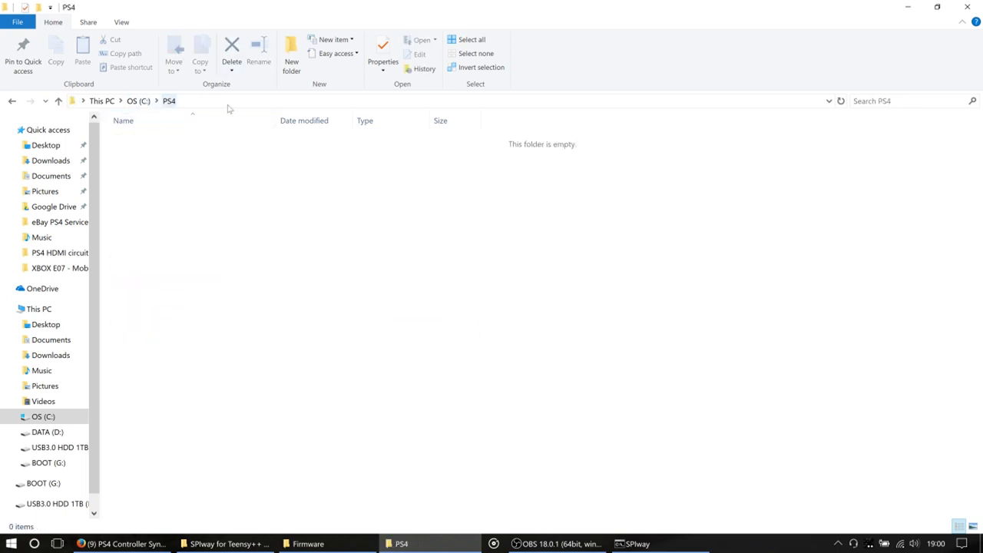
click(906, 7)
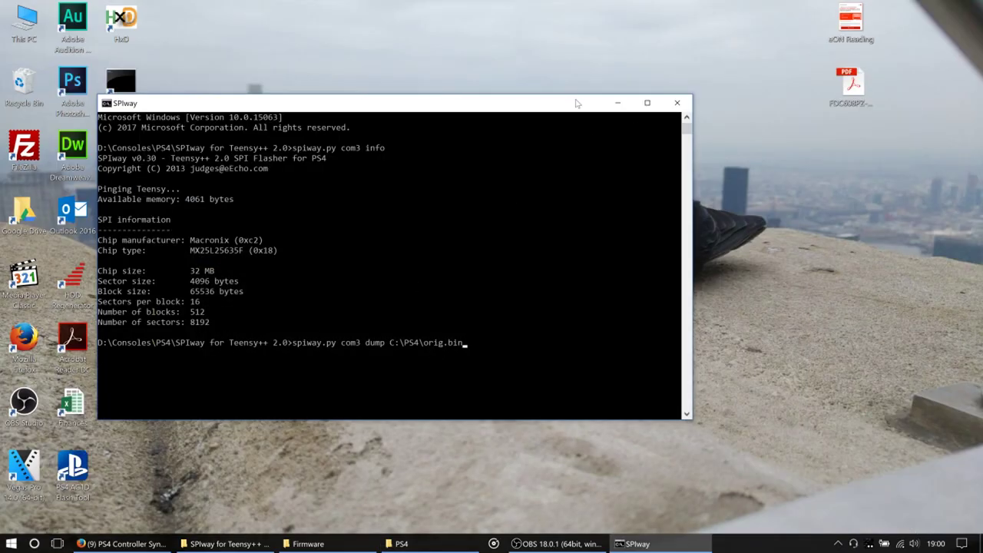
key(Return)
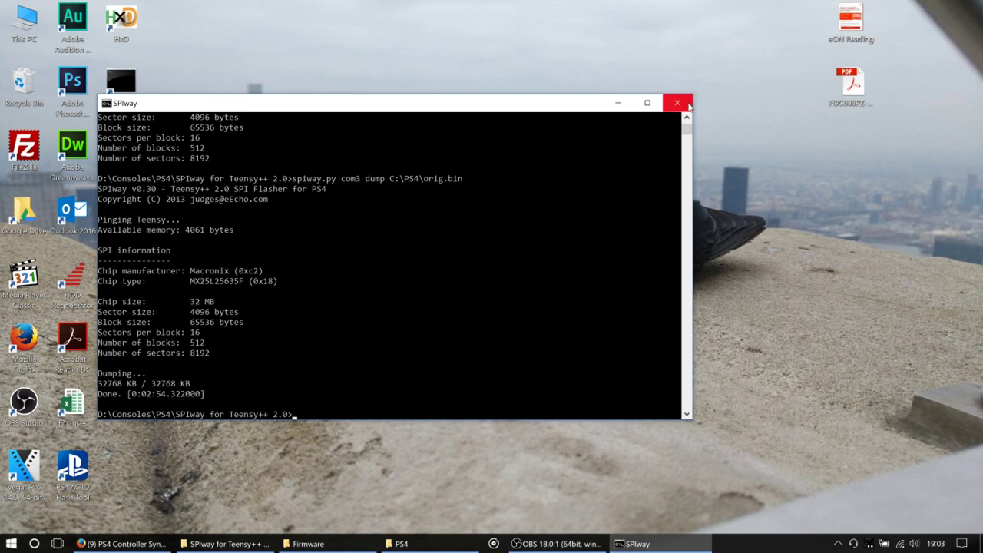
text(exit)
key(BackSpace)
key(BackSpace)
key(BackSpace)
Dump the chip a second time with spiway.py com3 dump C:\PS4\orig2.bin
key(Up)
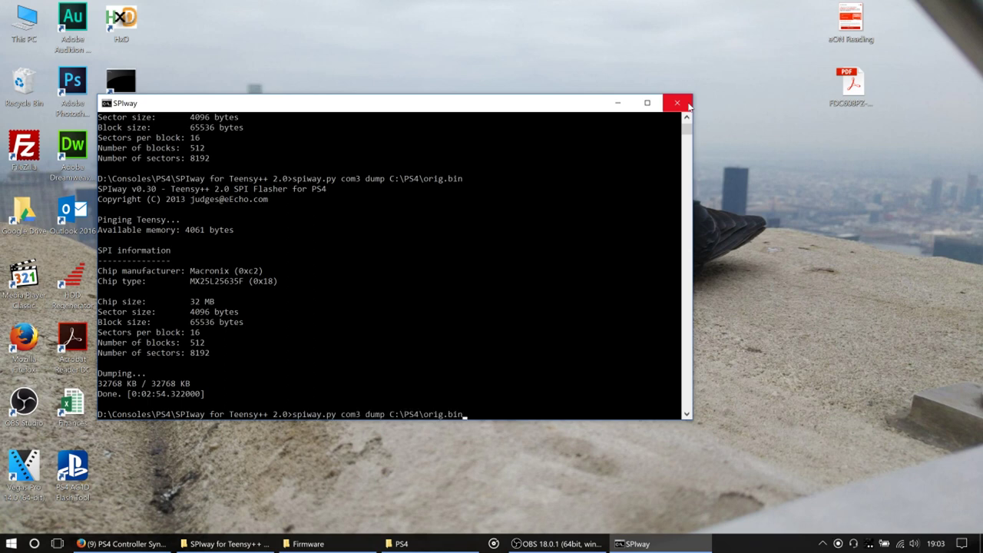
key(Left)
key(Left)
key(Left)
key(Left)
text(2)
key(Return)
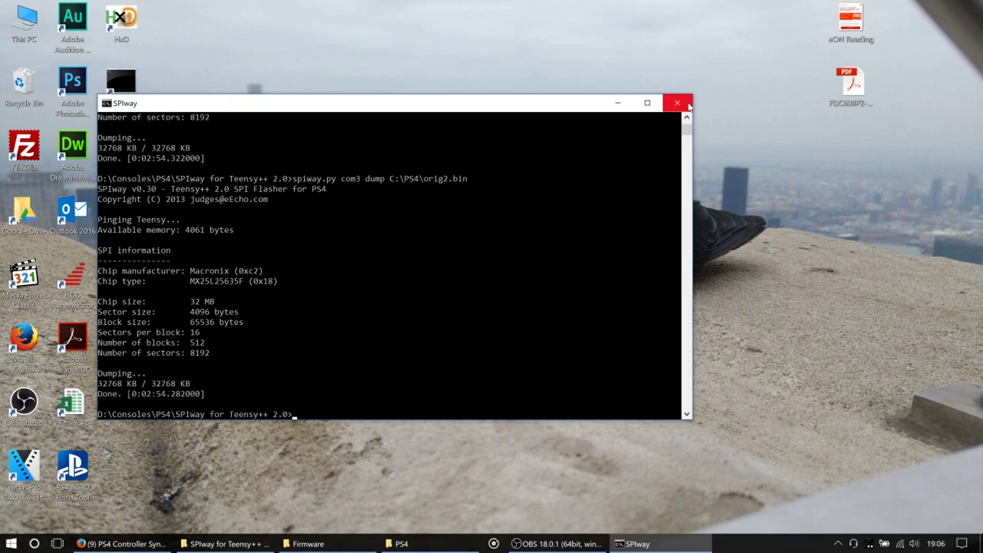
Exit the SPIway command prompt and switch to the PS4 folder window in File Explorer
text(exit)
key(Return)
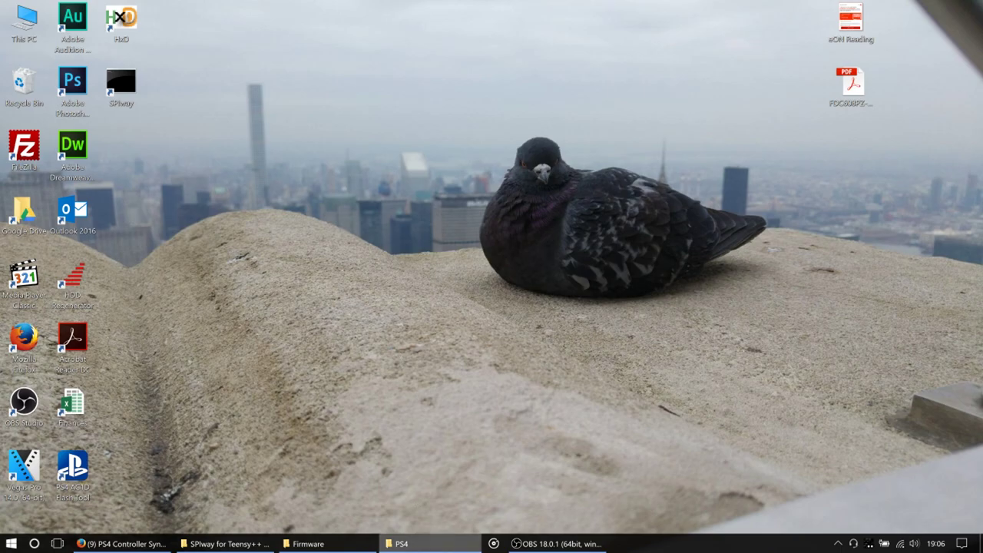
click(399, 544)
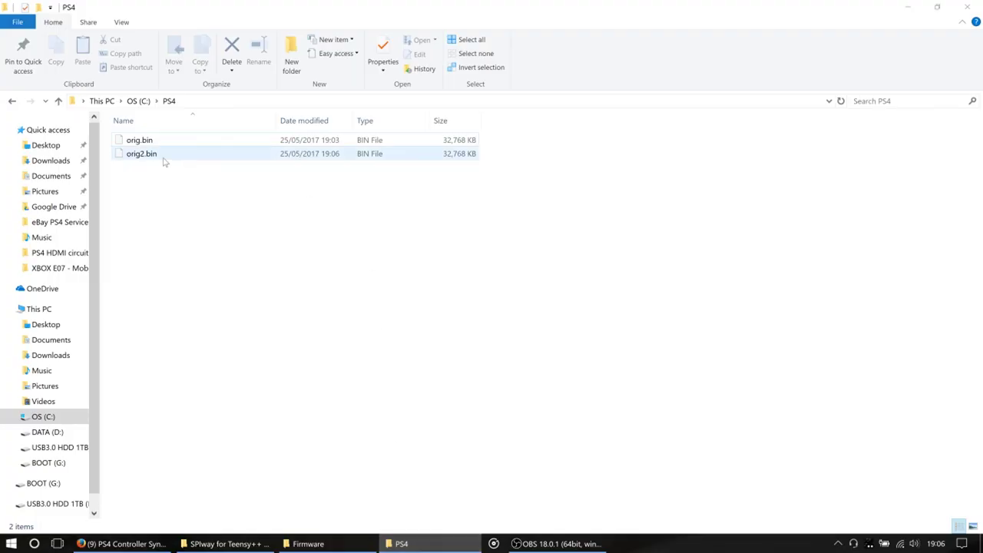
Create a new folder named Originals inside the PS4 folder
click(294, 60)
text(Ori)
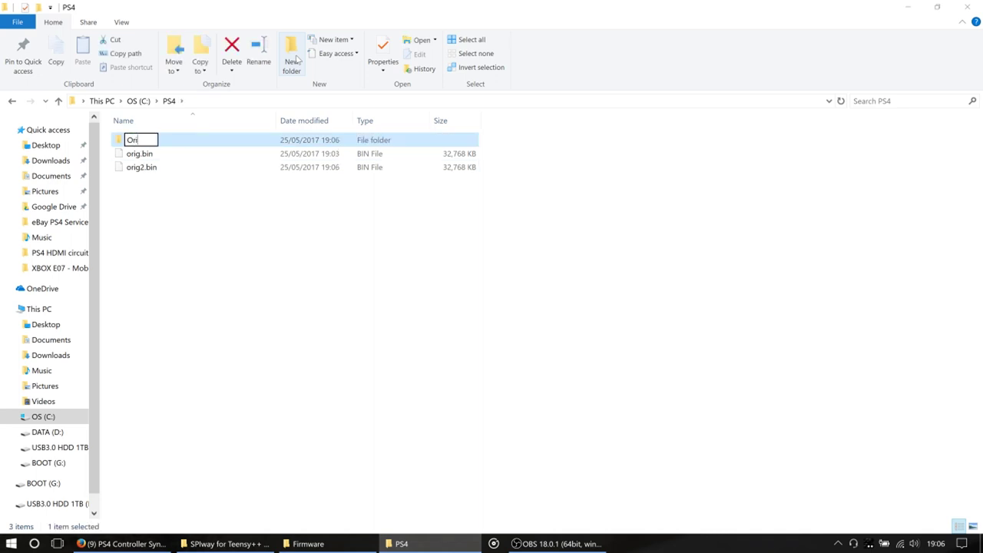
text(gians;)
key(BackSpace)
key(BackSpace)
key(BackSpace)
key(BackSpace)
text(nals)
key(Return)
Move orig.bin and orig2.bin into the Originals folder and open that folder
click(156, 183)
drag(156, 183, 161, 139)
double_click(161, 140)
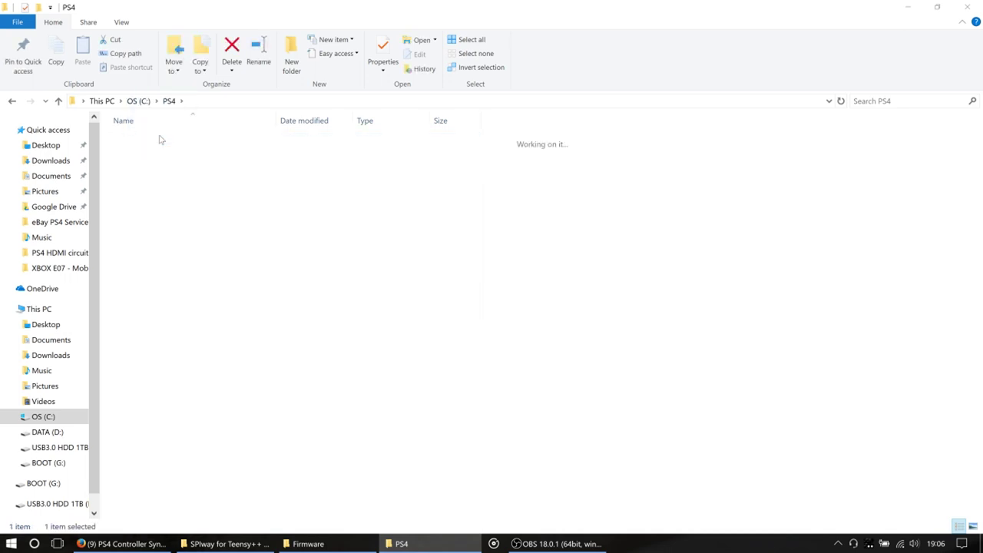
Compare the sizes of orig.bin and orig2.bin in the Originals folder
drag(171, 190, 149, 146)
click(151, 155)
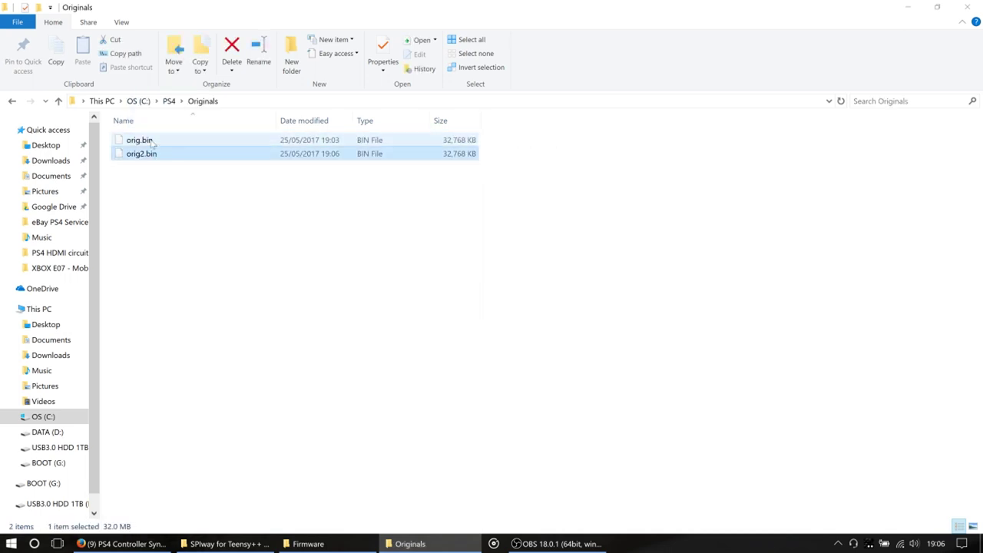
click(138, 141)
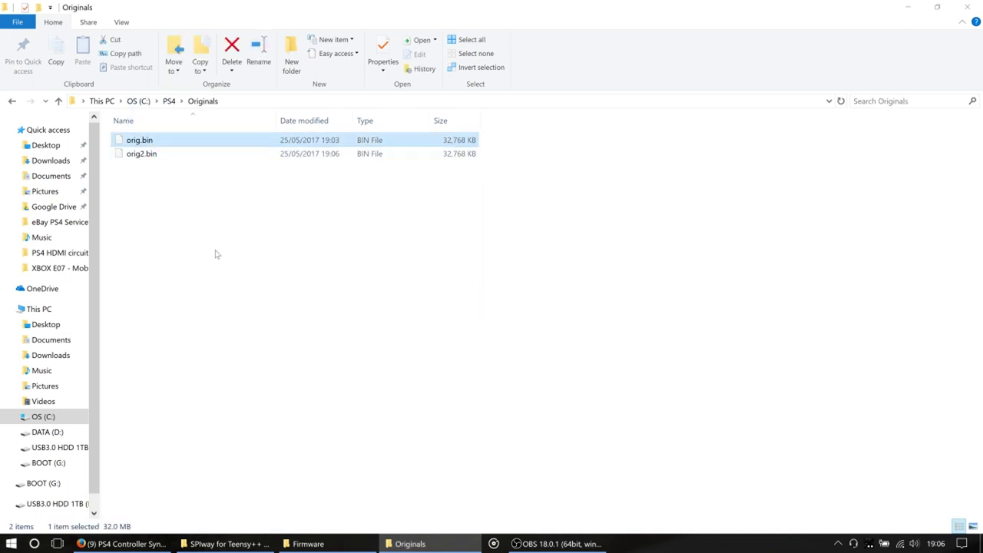
click(206, 229)
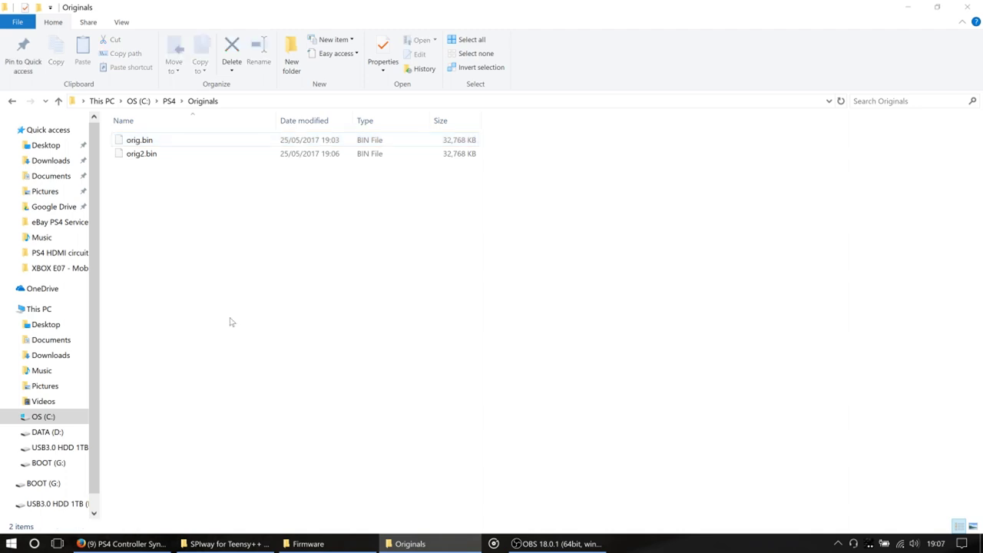
View the CRC SHA checksum options for orig.bin, dismiss them, and minimize the Originals window
click(190, 147)
right_click(190, 147)
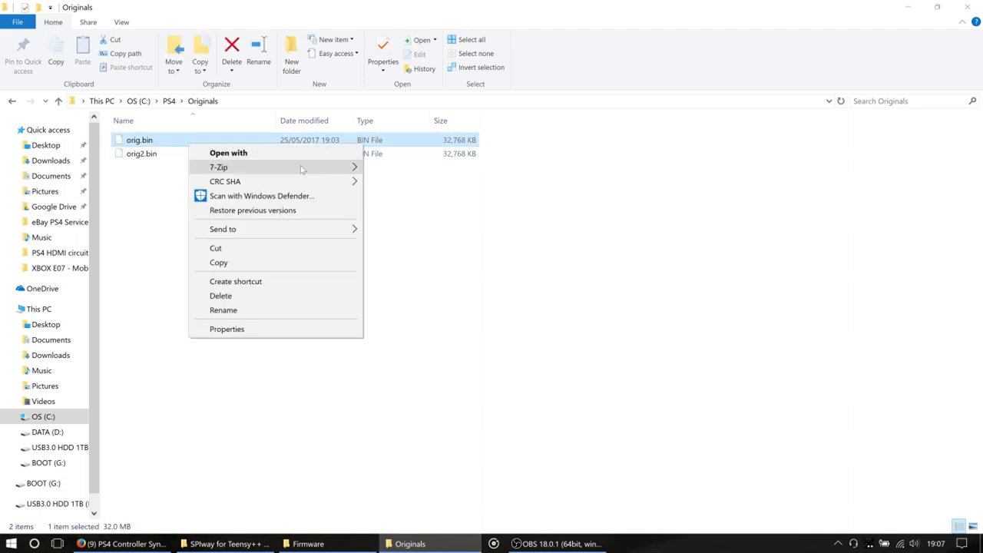
mouse_move(353, 181)
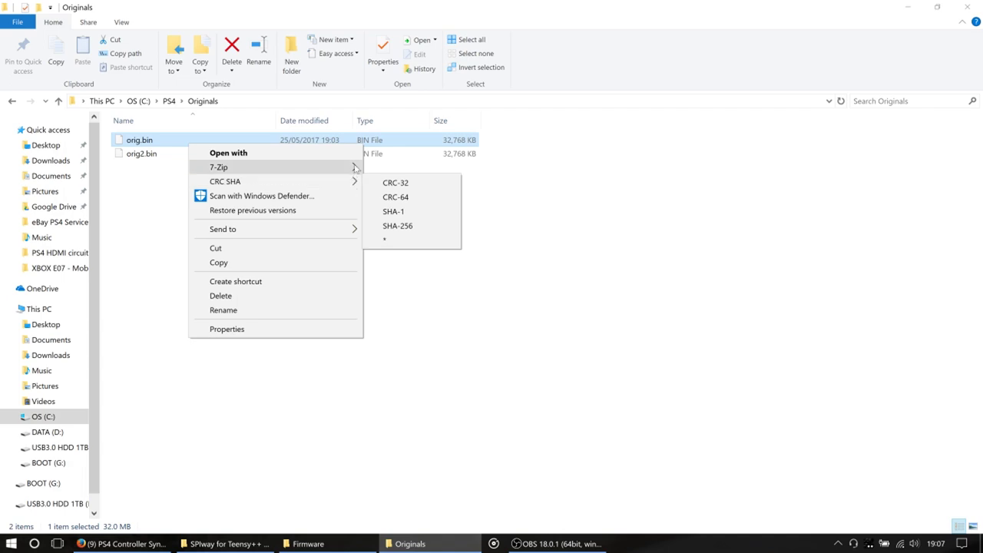
click(561, 302)
click(906, 5)
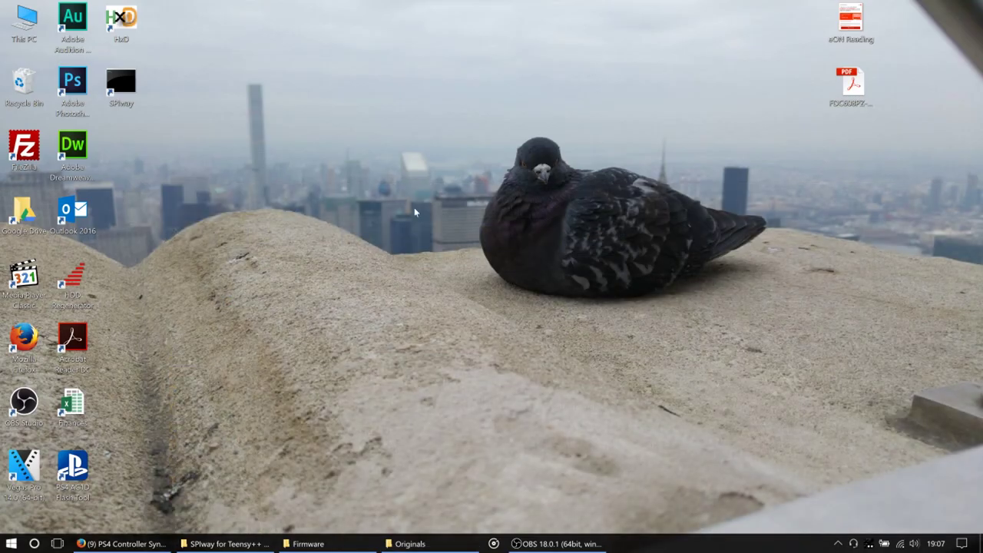
Launch HxD in a maximized window and open both orig.bin and orig2.bin from C:\PS4\Originals
double_click(116, 17)
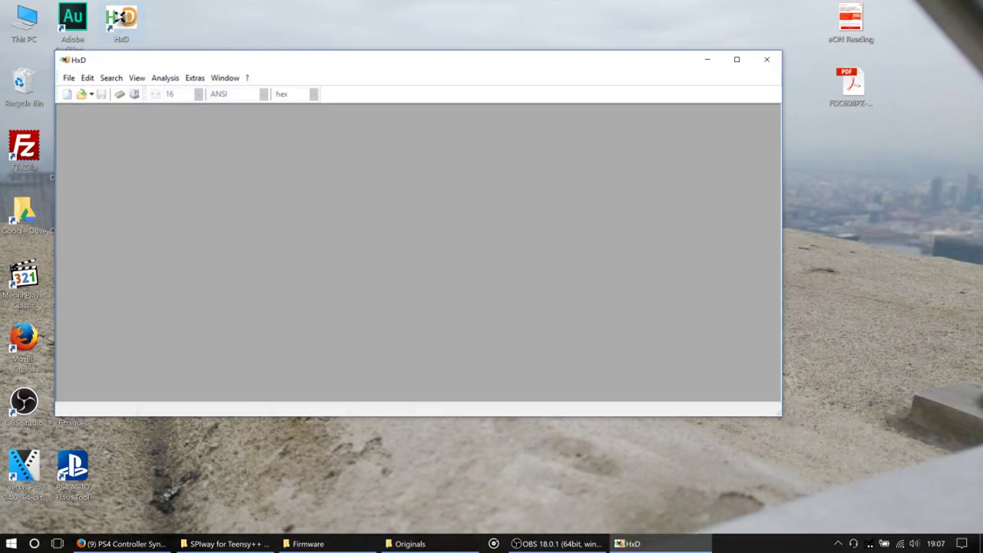
double_click(223, 63)
click(26, 38)
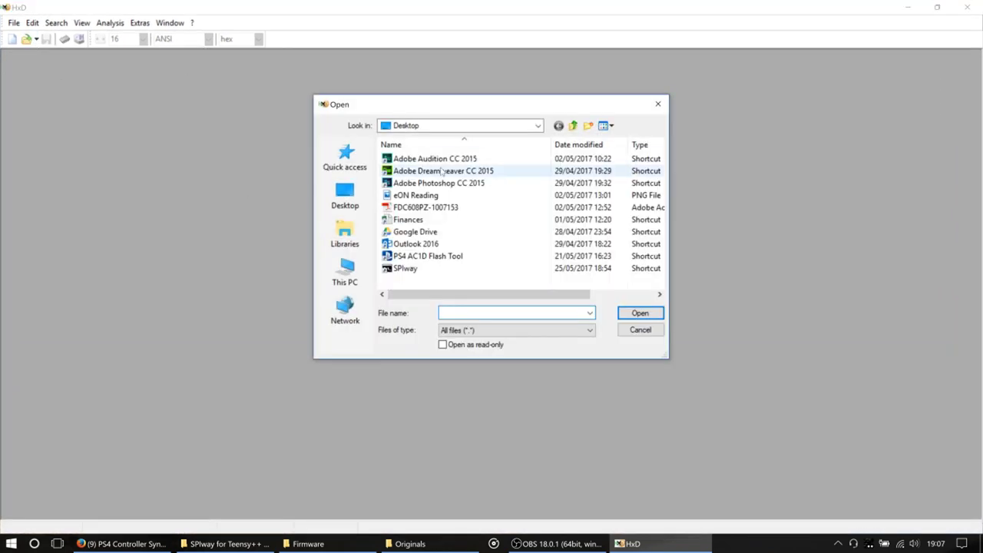
click(345, 273)
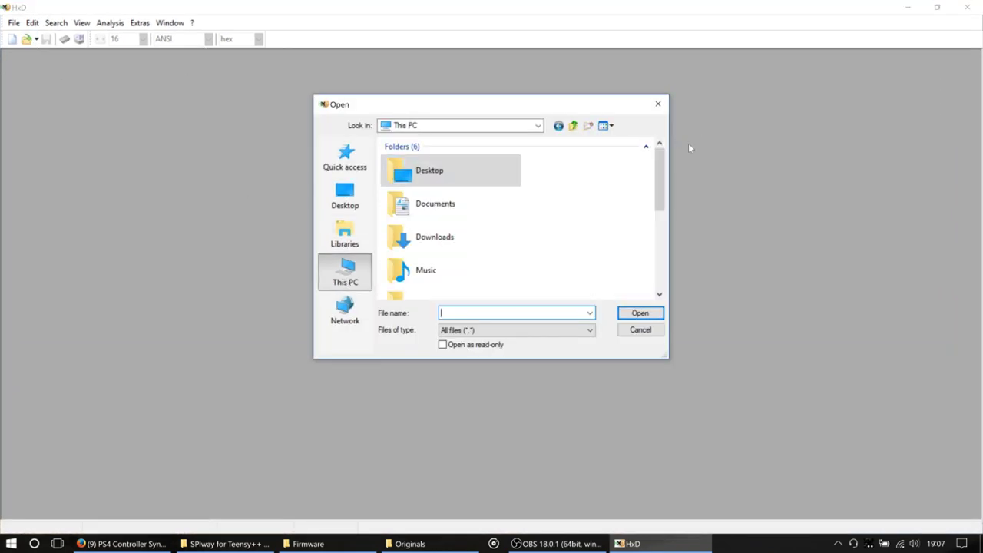
scroll(659, 181, down, 2)
double_click(468, 284)
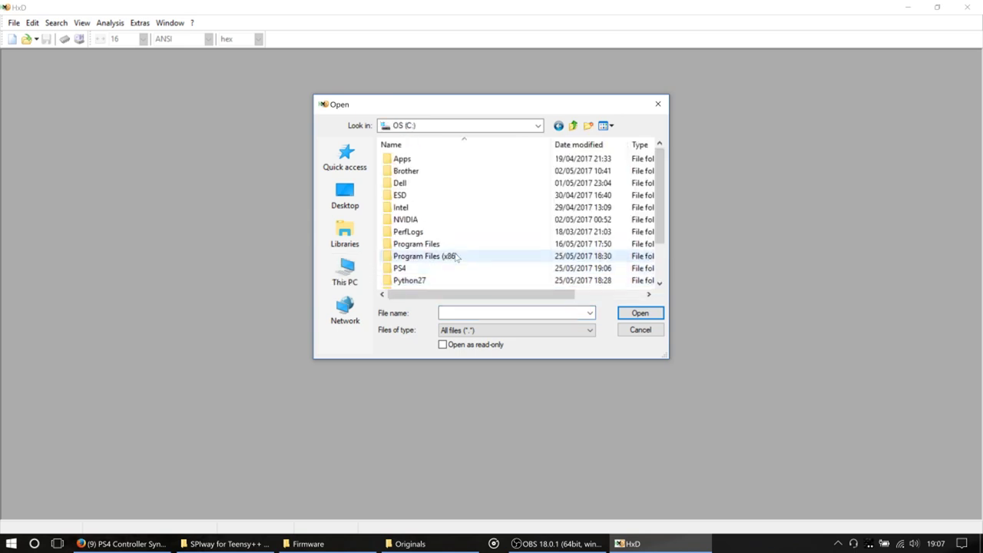
double_click(457, 269)
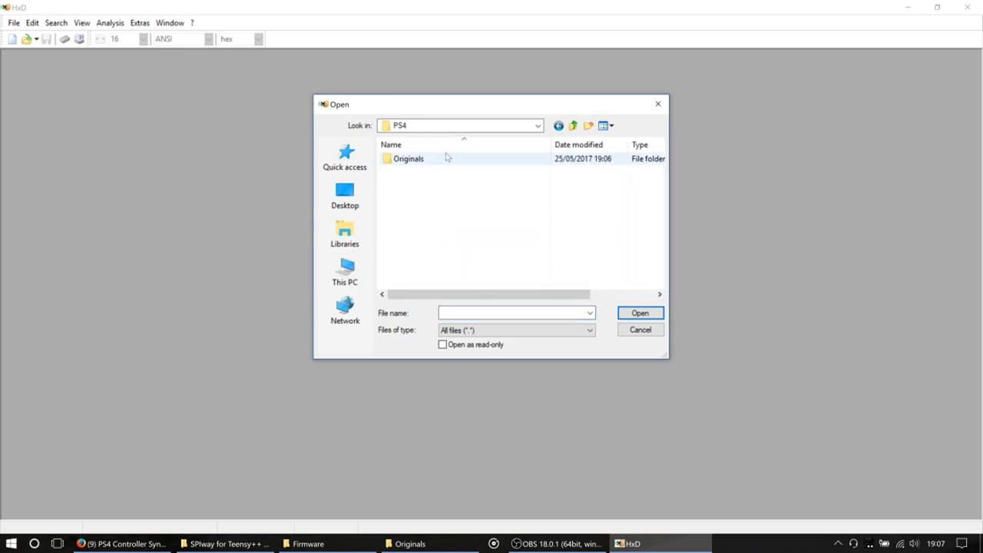
double_click(448, 159)
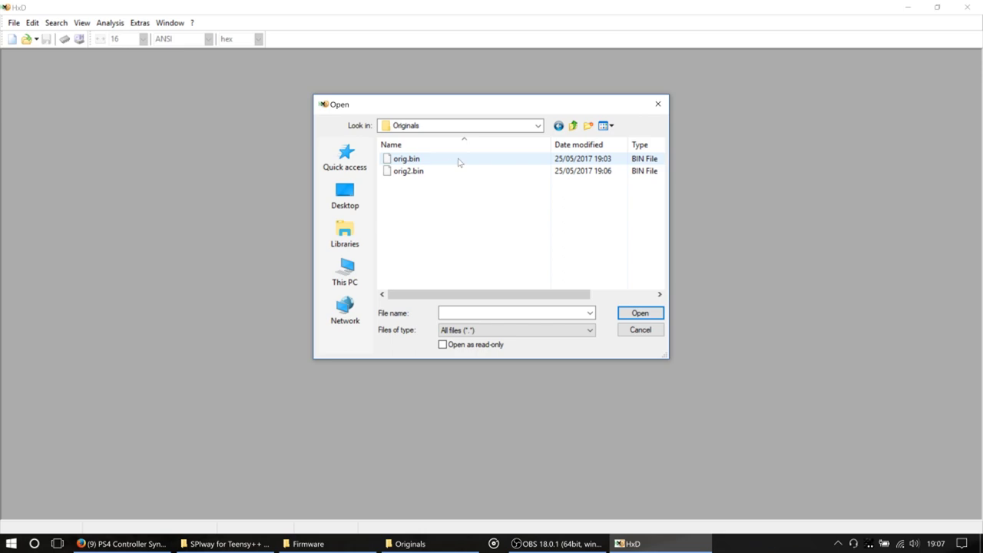
double_click(460, 162)
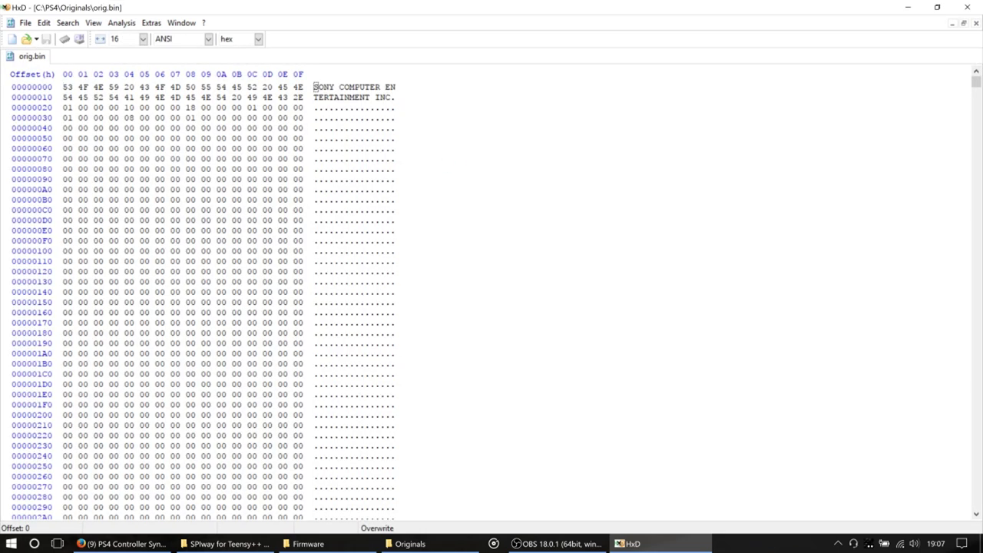
click(29, 41)
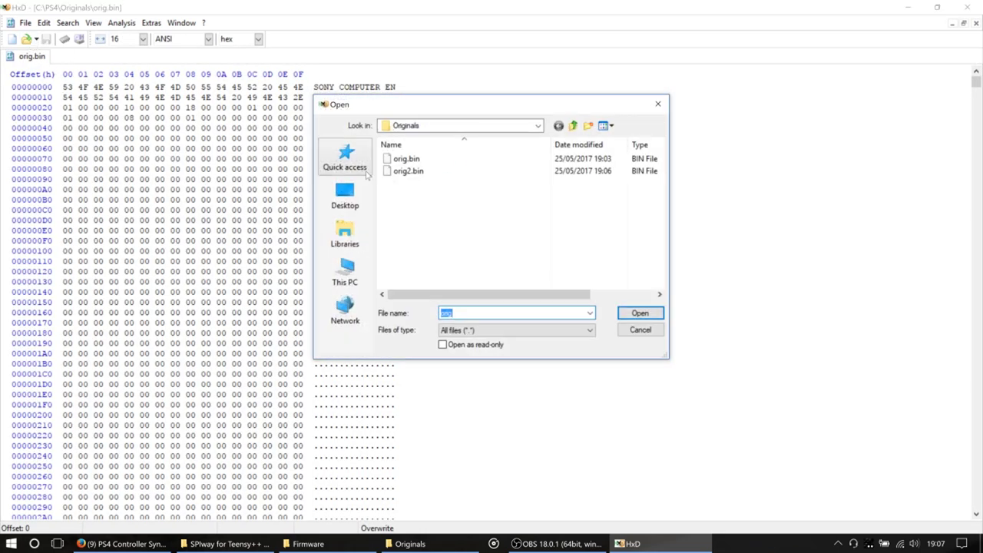
double_click(407, 171)
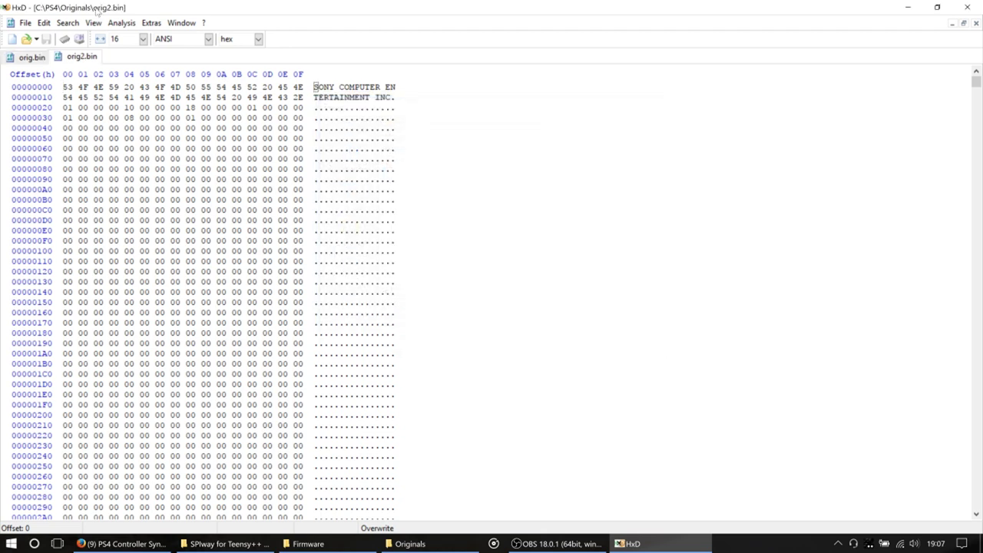
Run a file comparison in HxD with orig2.bin as the source file and orig.bin as the target file
click(145, 26)
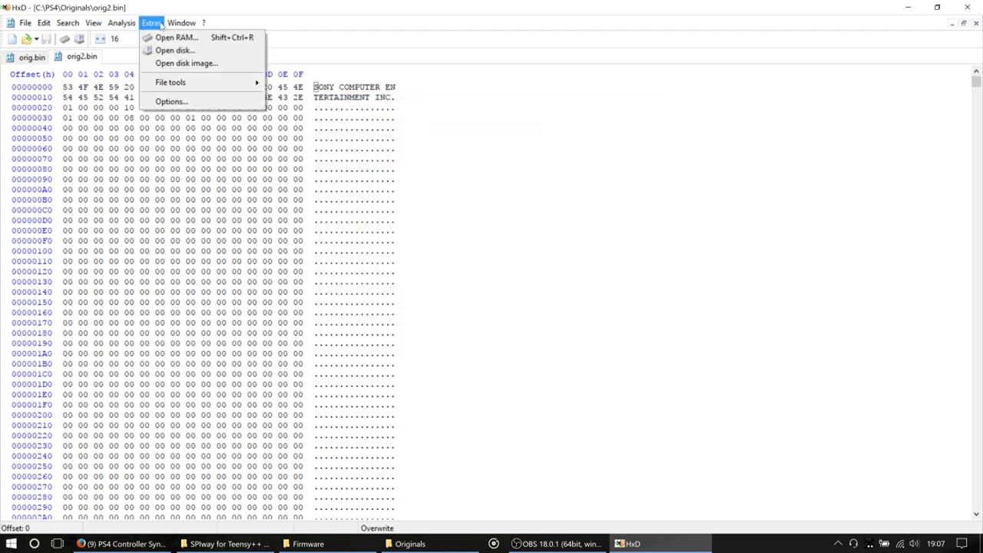
mouse_move(203, 86)
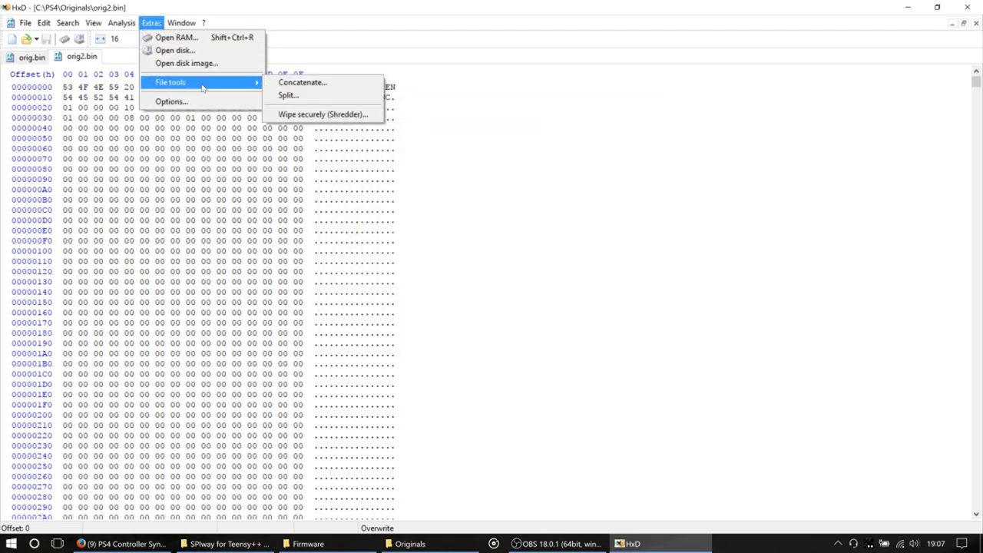
mouse_move(123, 27)
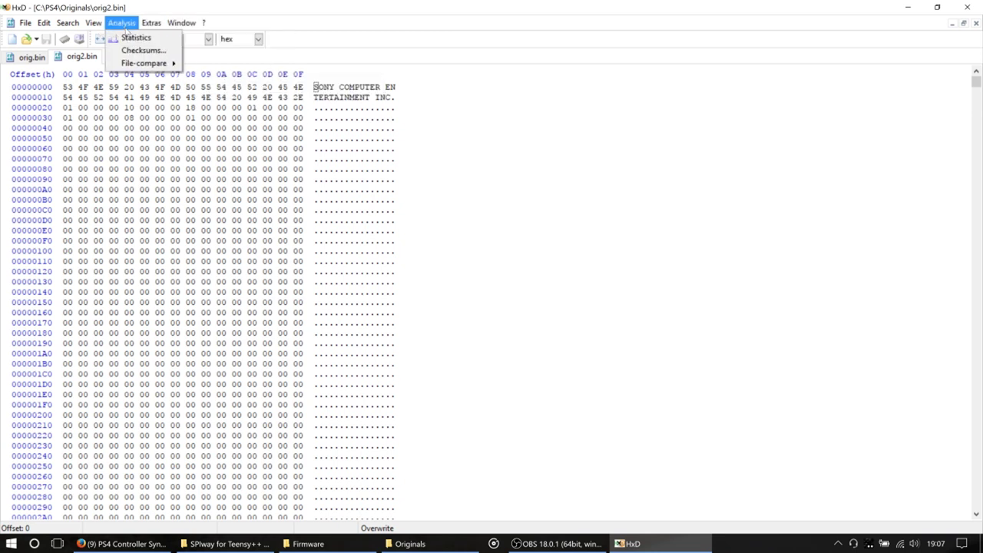
mouse_move(146, 63)
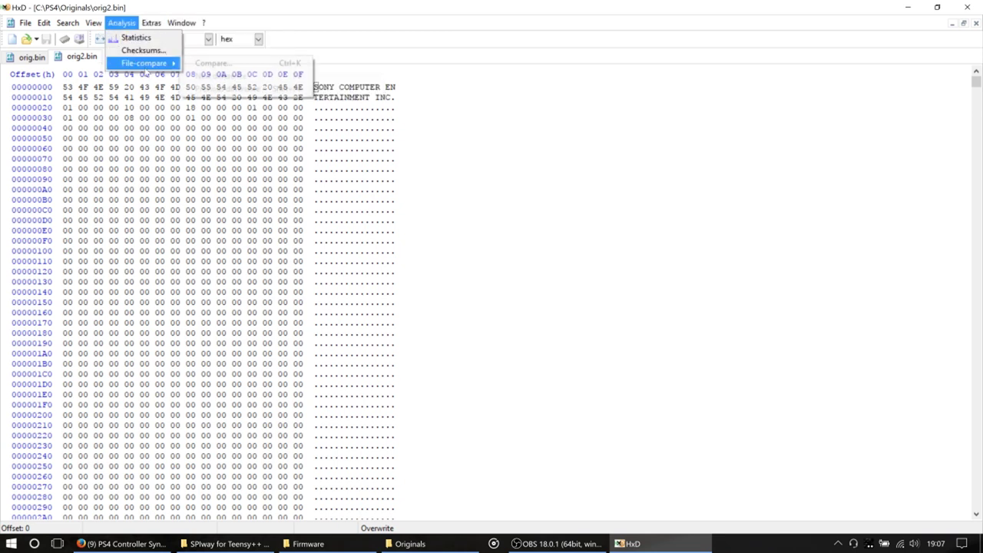
click(221, 64)
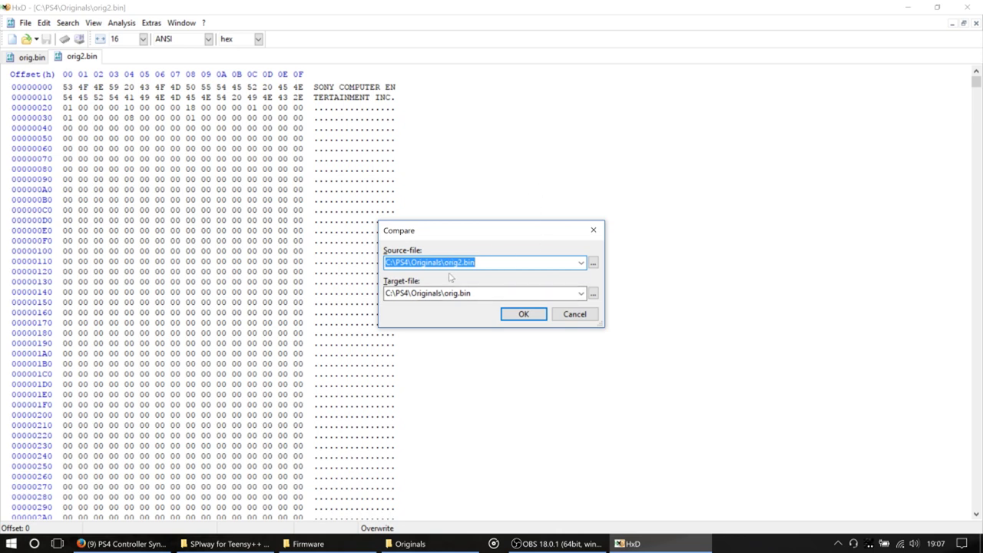
click(474, 262)
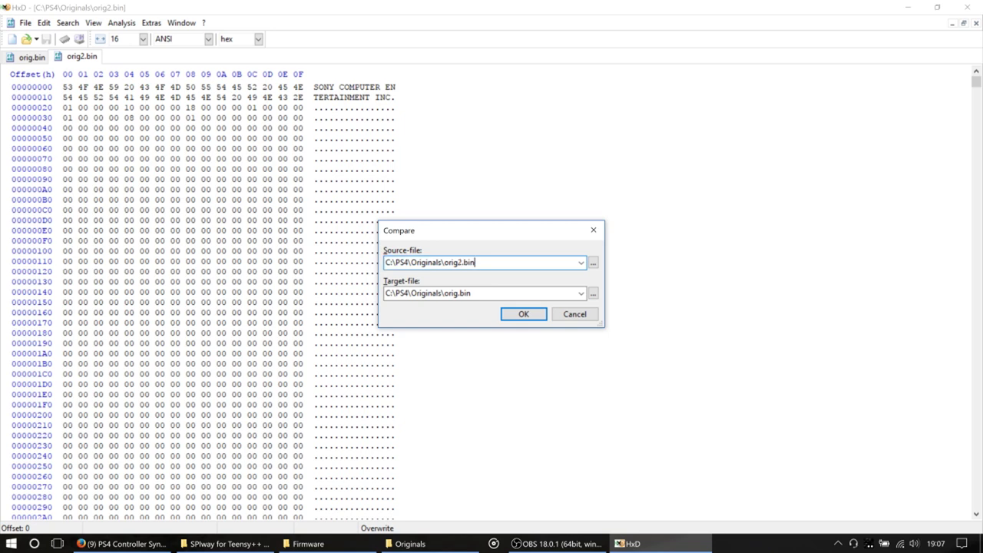
key(Tab)
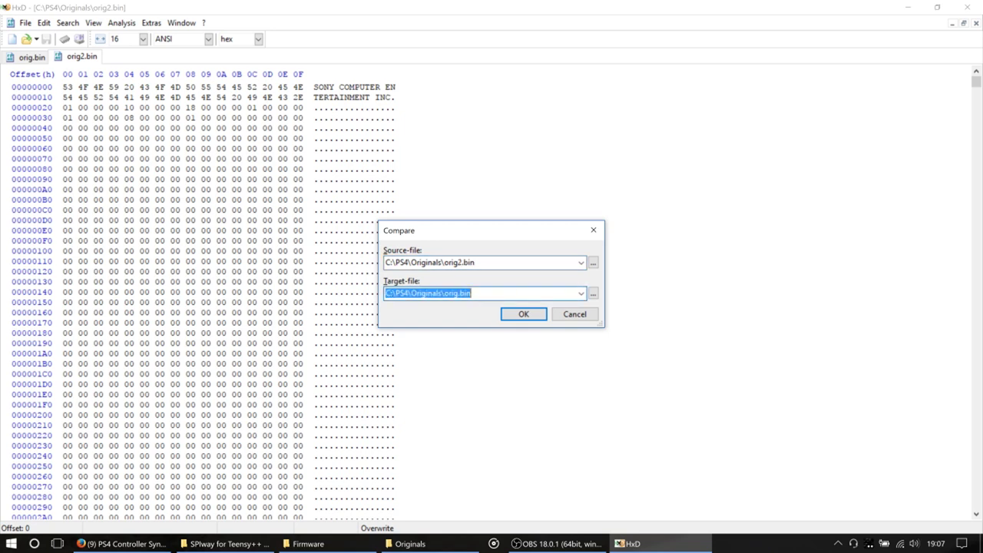
key(End)
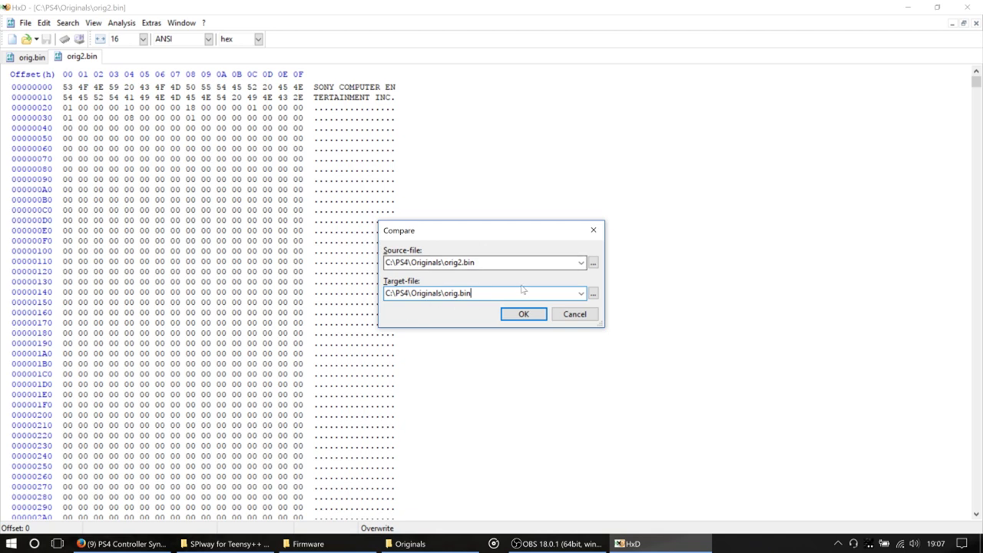
click(522, 321)
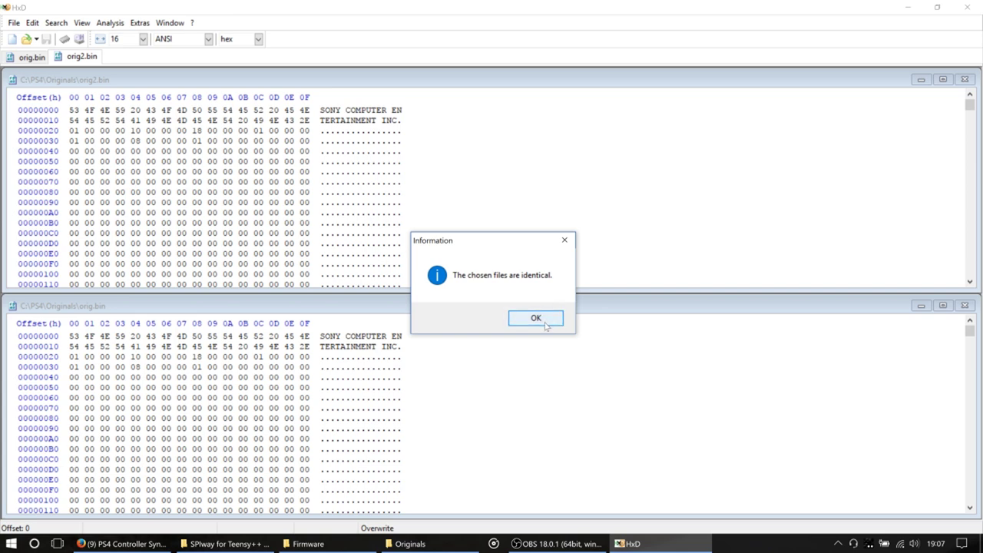
click(536, 318)
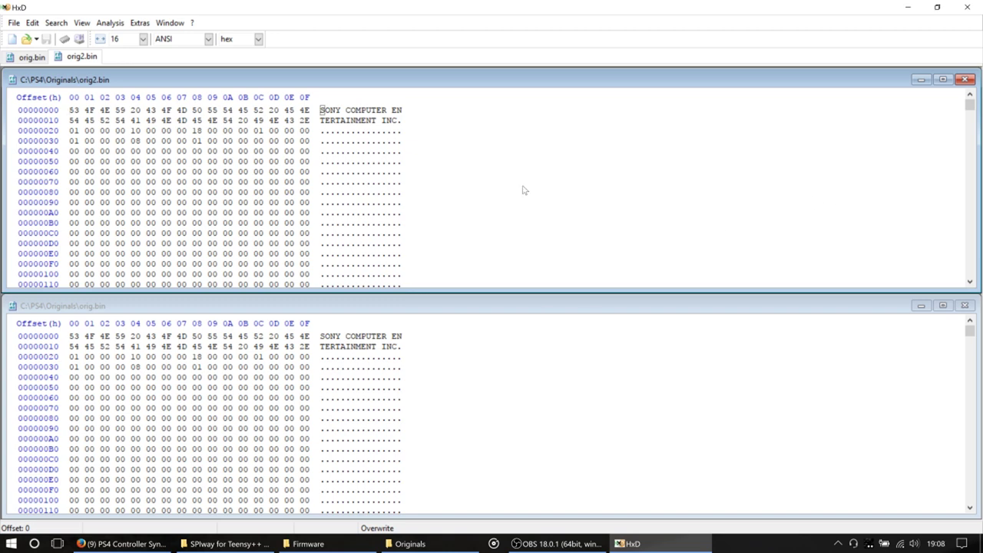
Close orig2.bin and orig.bin in HxD and switch to the Originals folder window
click(966, 79)
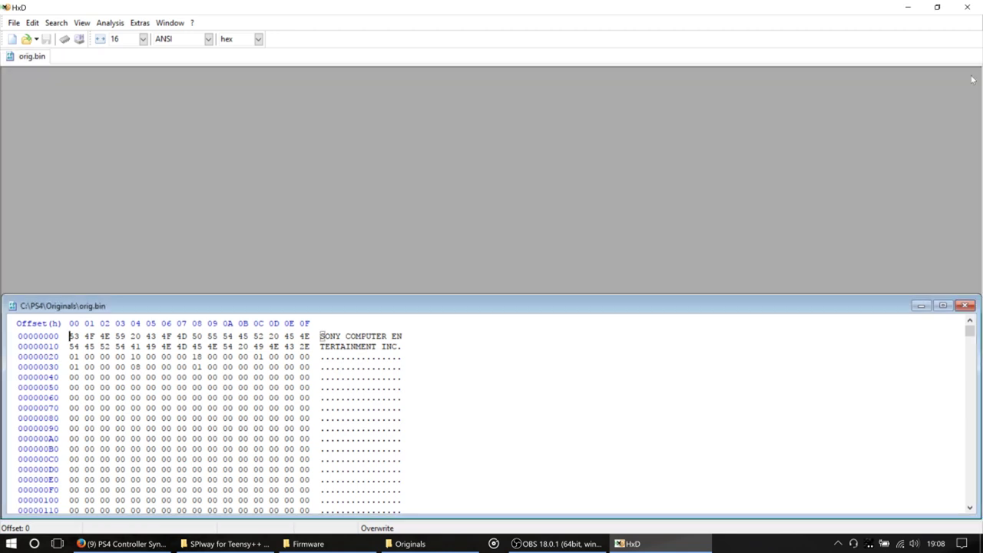
click(965, 305)
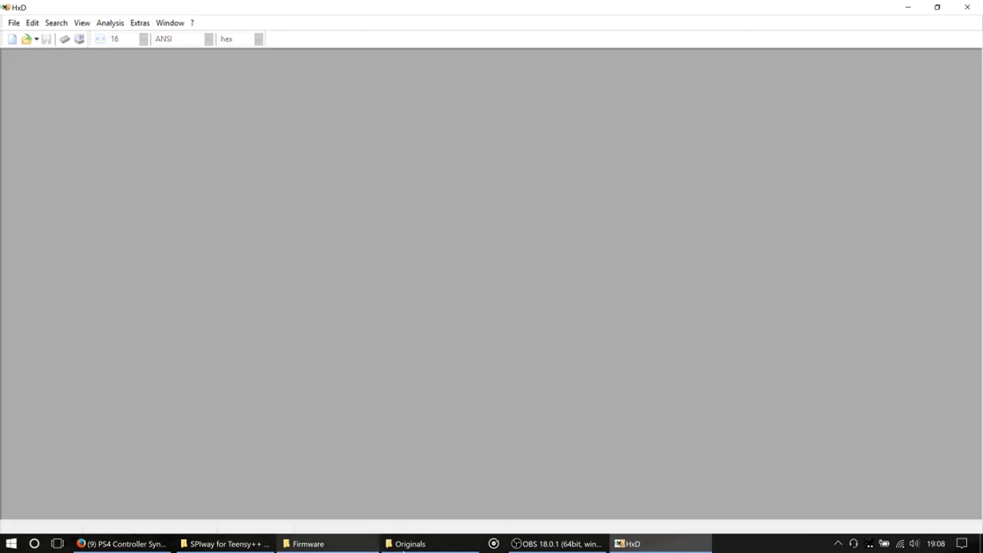
click(410, 543)
drag(159, 178, 138, 134)
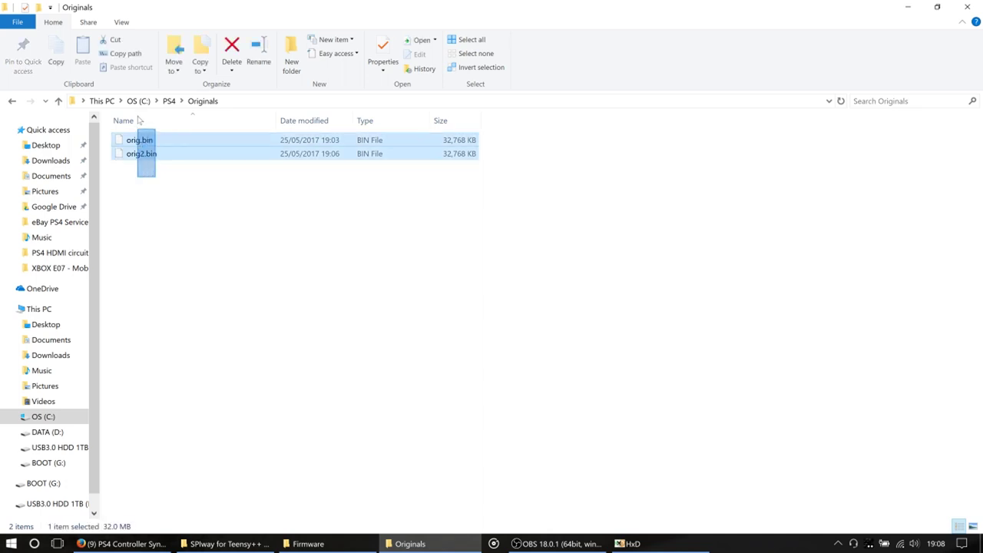
key(ctrl+x)
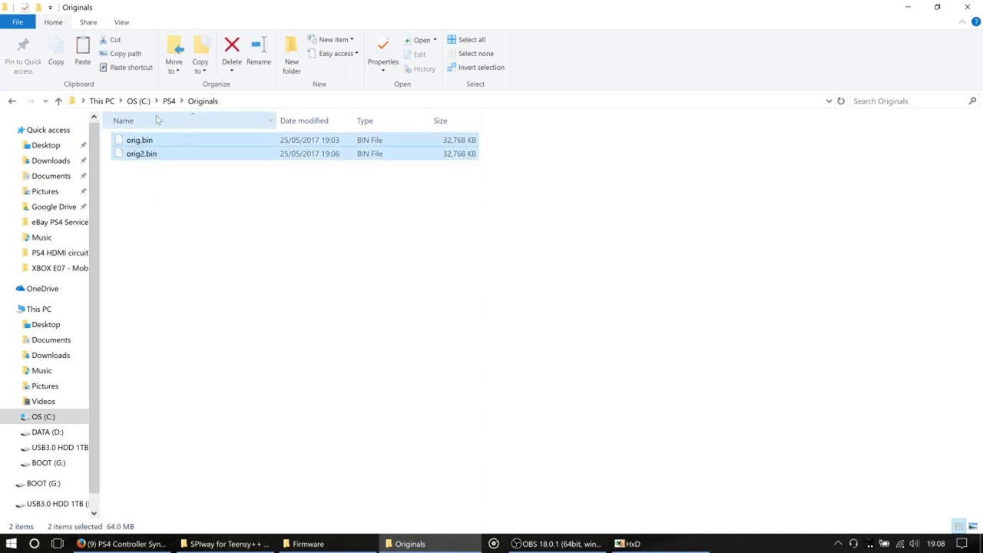
click(168, 101)
right_click(170, 178)
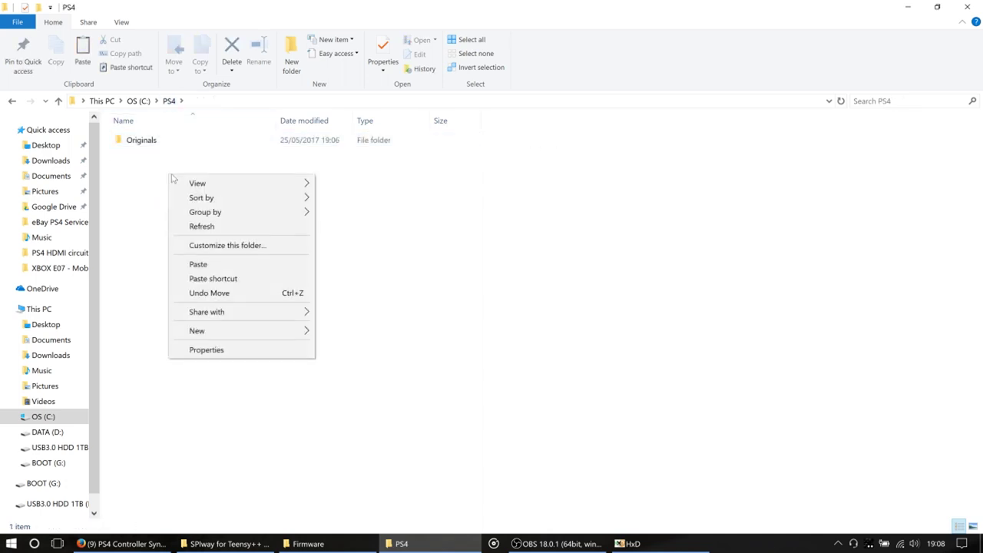
double_click(151, 141)
Copy orig.bin from the Originals folder into its parent PS4 folder
right_click(152, 144)
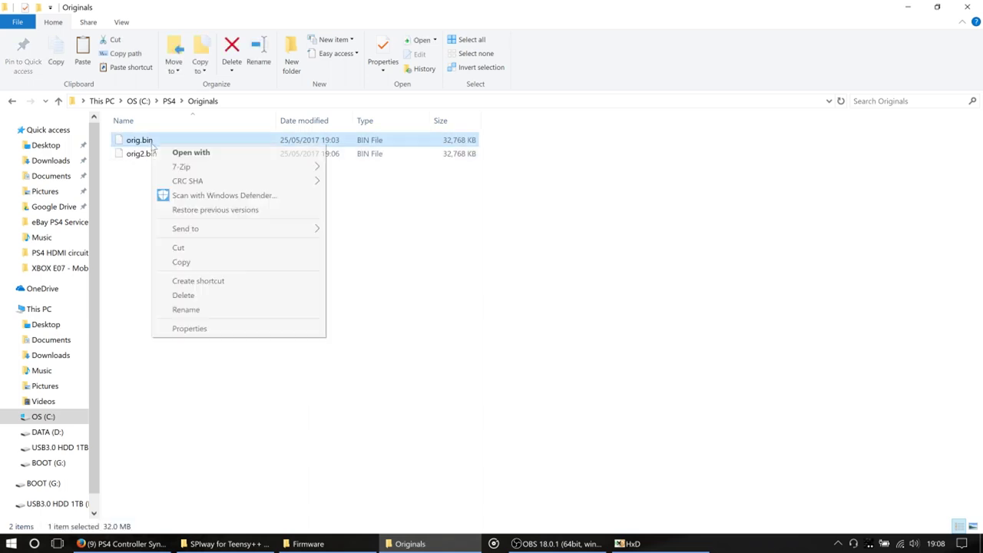
click(198, 262)
click(170, 100)
right_click(186, 213)
click(217, 300)
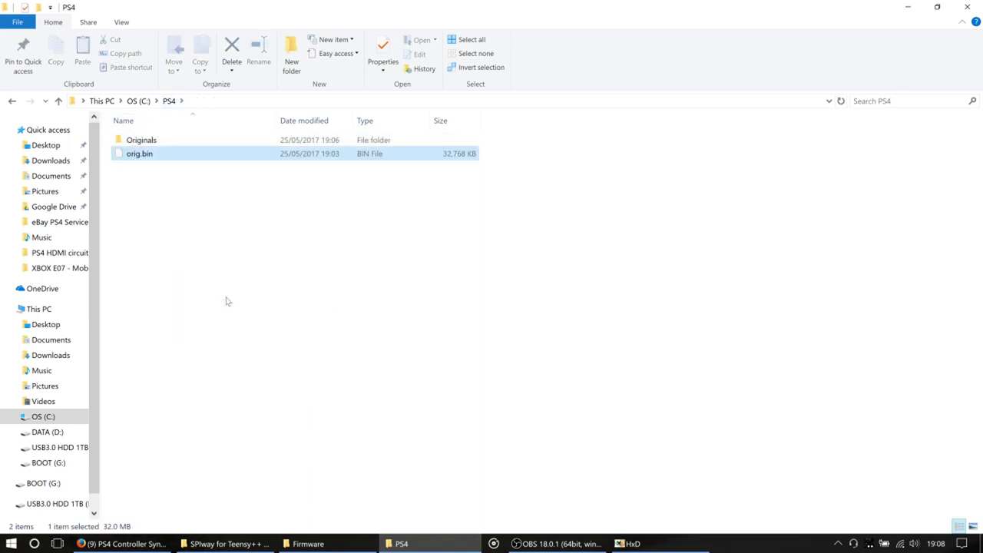
click(224, 300)
Check the contents of the Originals folder, return to the PS4 folder, and close HxD
double_click(219, 142)
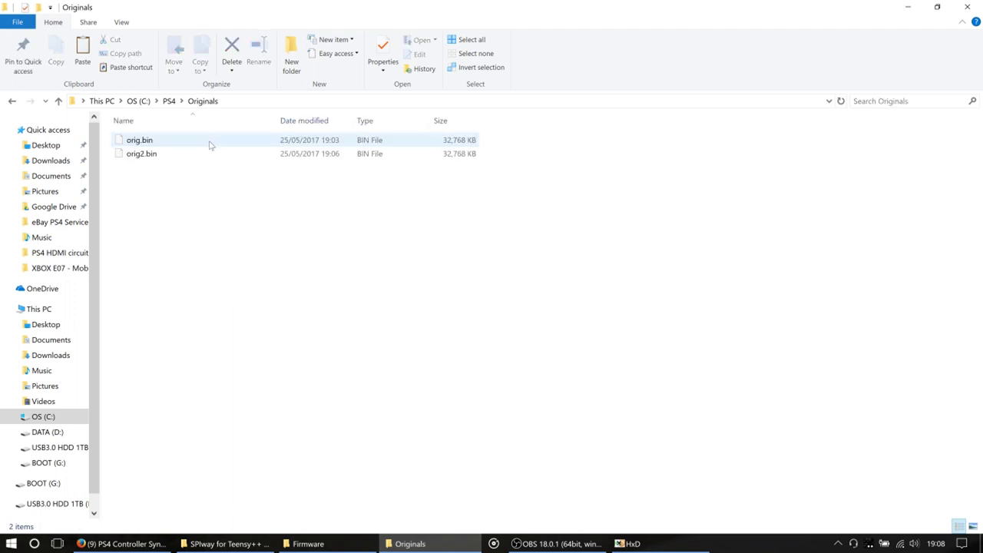
click(170, 101)
click(206, 229)
click(653, 545)
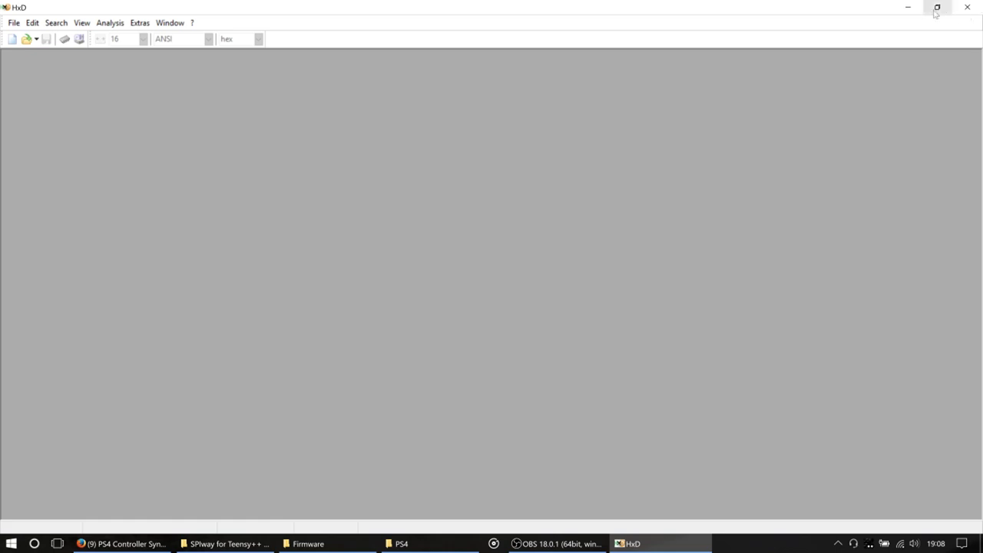
click(967, 7)
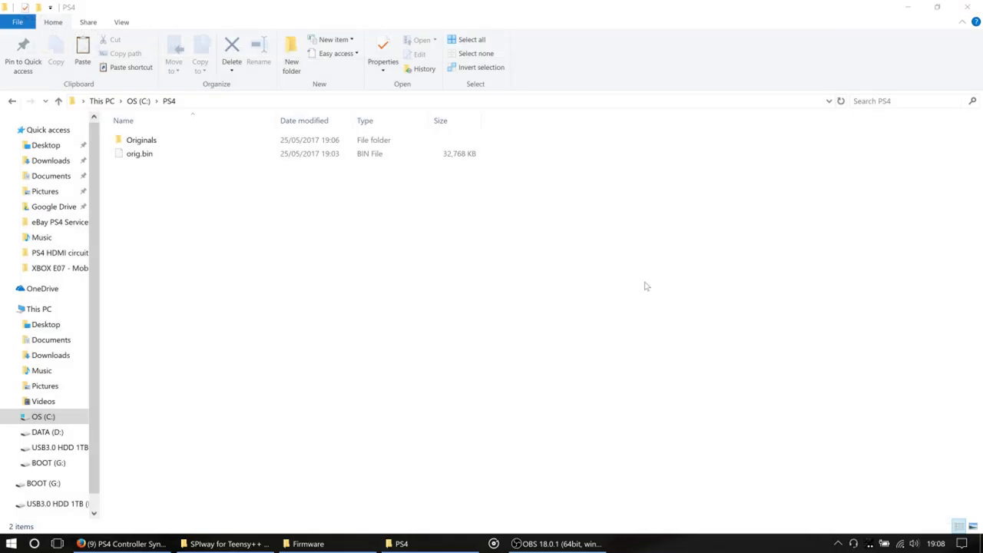
Open the app choice for orig.bin in the PS4 folder and look for another app on this PC
right_click(151, 155)
click(176, 162)
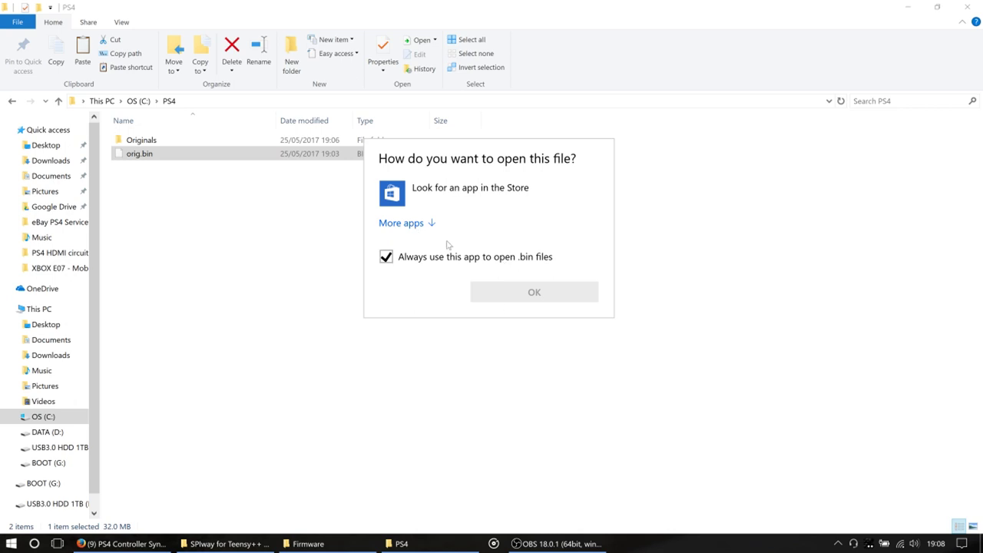
click(412, 228)
click(419, 235)
drag(617, 267, 610, 369)
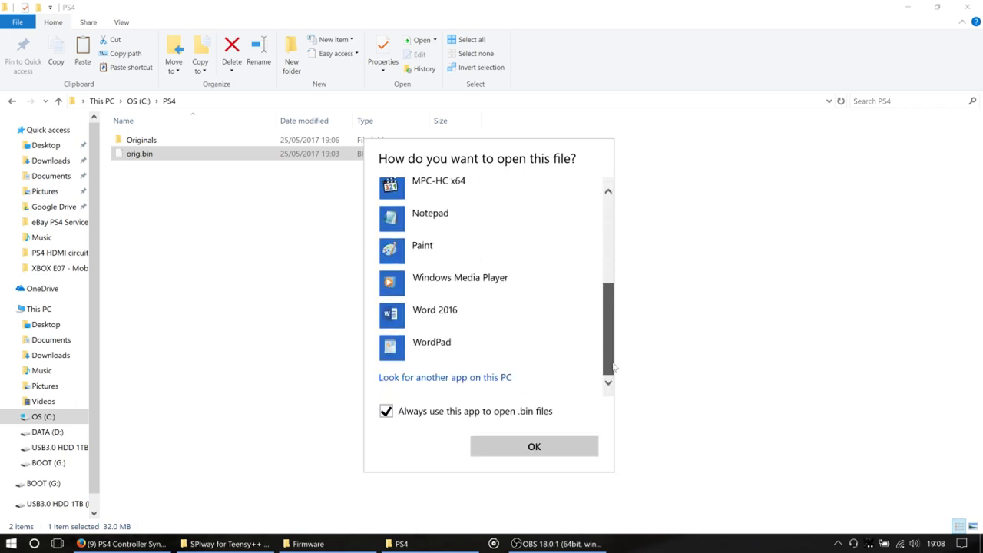
click(496, 379)
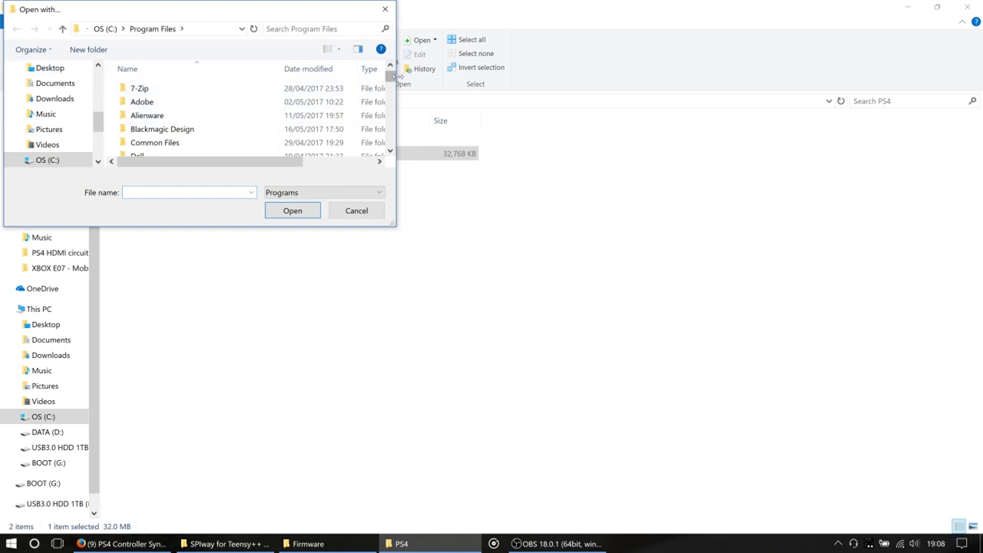
Open orig.bin with HxD from its folder in Program Files (x86), and close HxD and the PS4 folder window
mouse_move(391, 76)
mouse_down()
mouse_move(397, 98)
mouse_move(397, 75)
mouse_up()
click(105, 28)
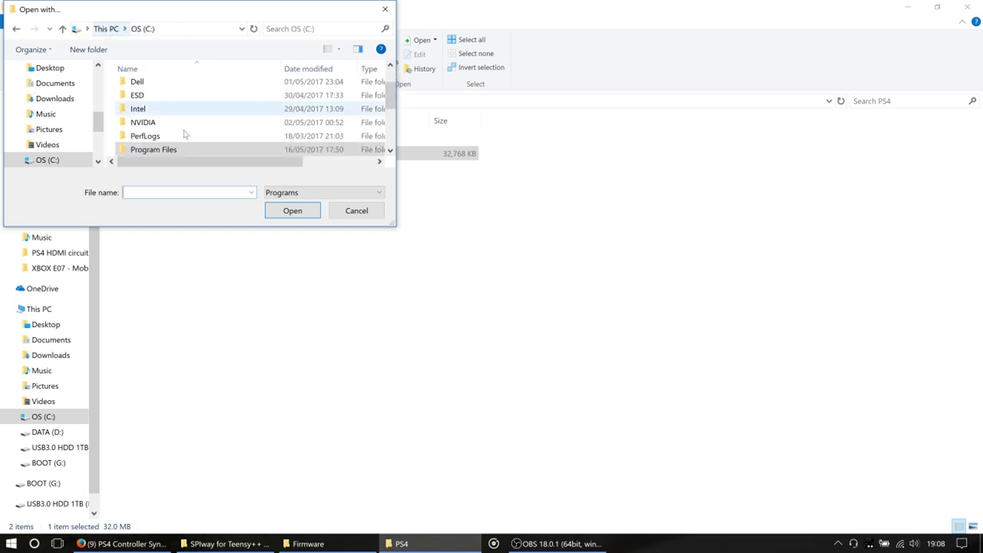
click(389, 152)
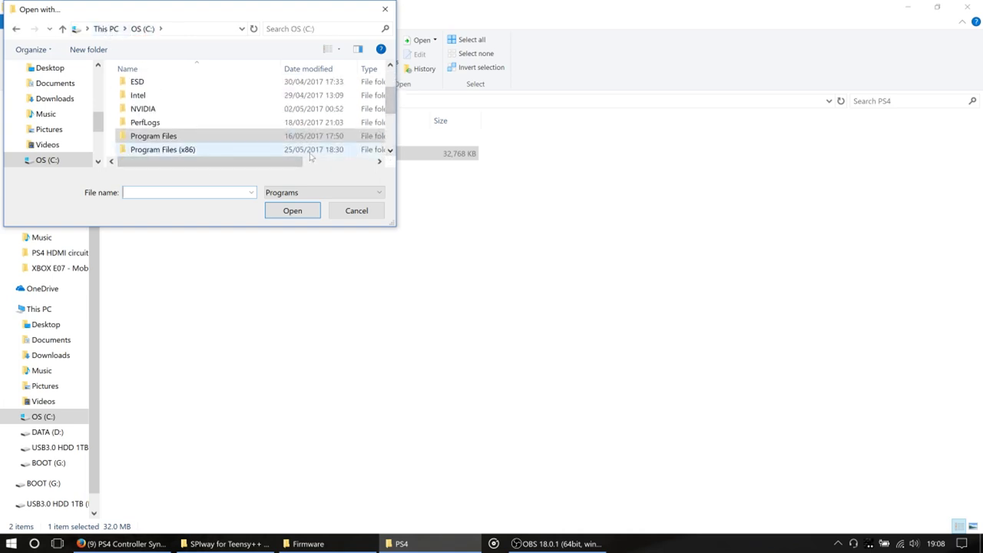
double_click(311, 153)
click(390, 151)
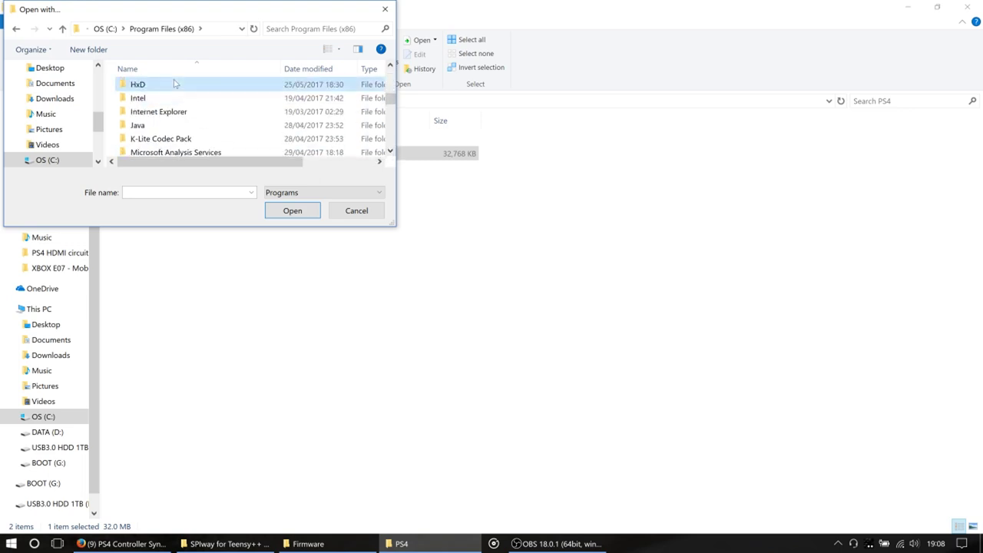
double_click(176, 82)
double_click(161, 90)
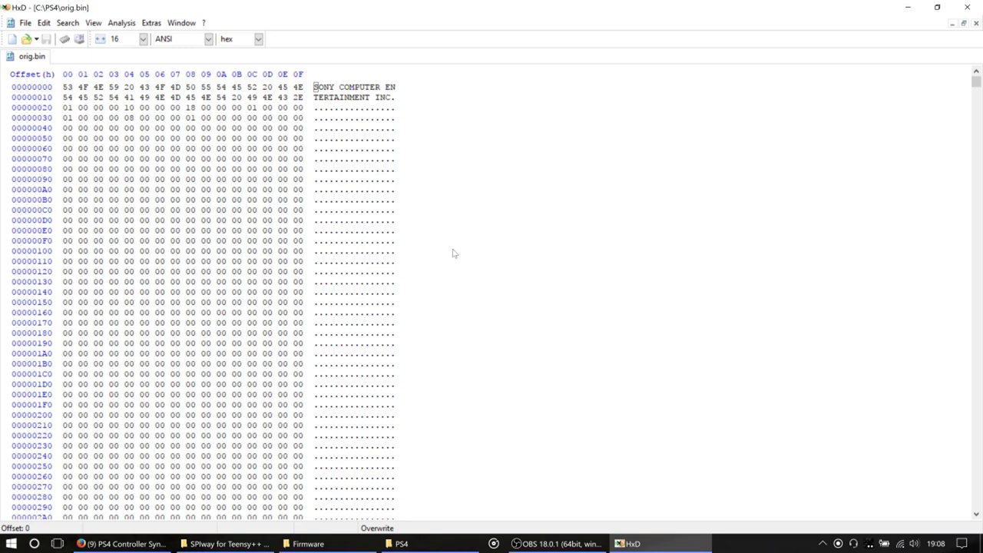
click(970, 7)
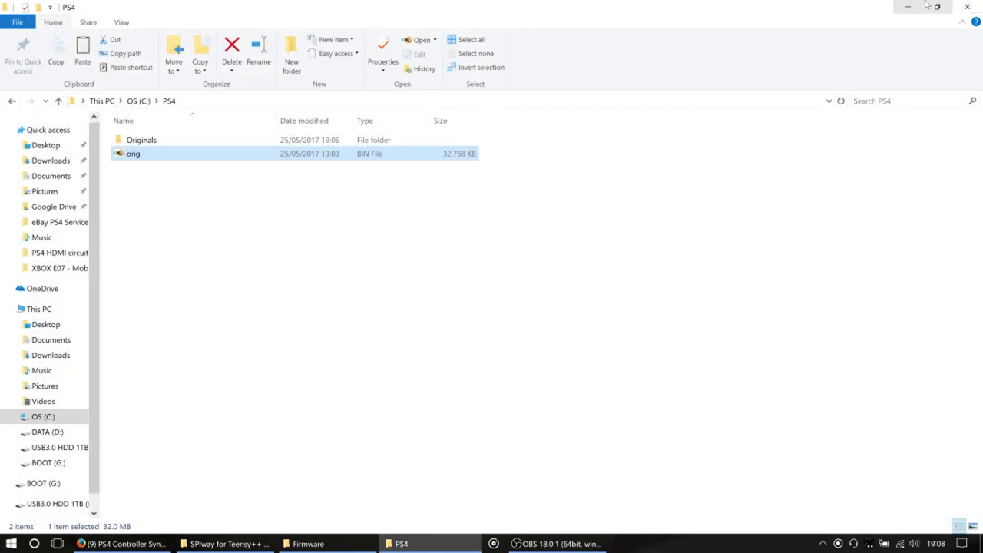
click(967, 7)
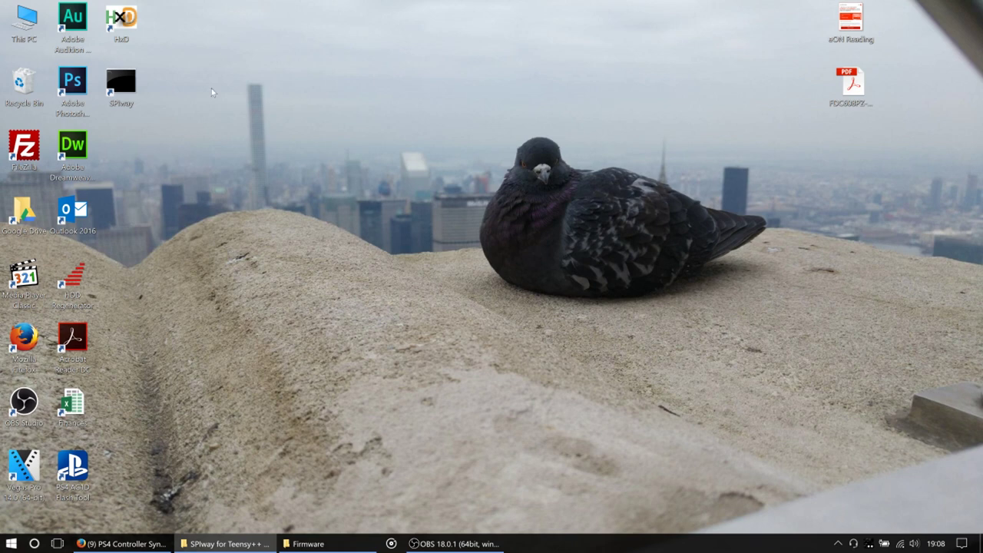
Switch to PS4 AC1D Flash-Tool, open its dump extractor and load C:\PS4\orig.bin as the NOR dump
double_click(70, 477)
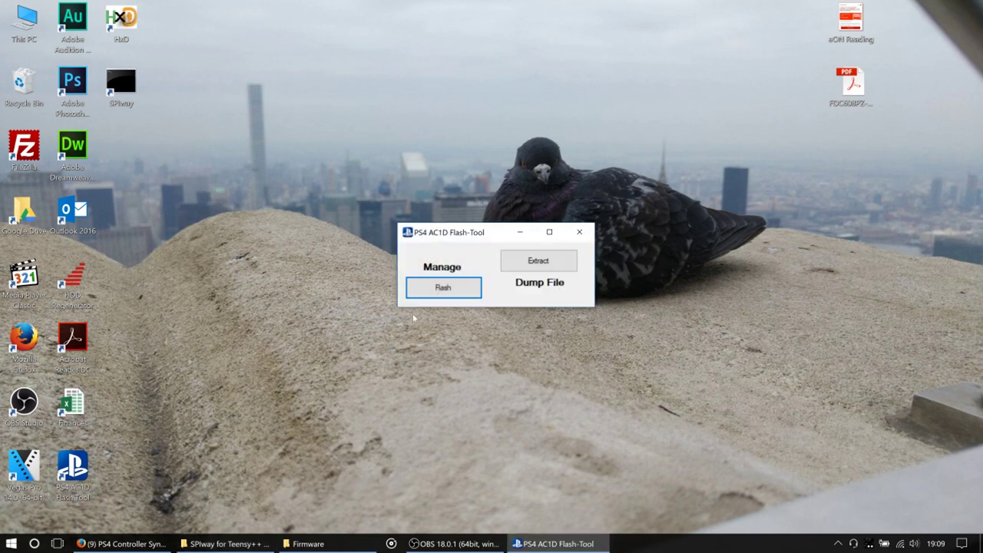
click(546, 262)
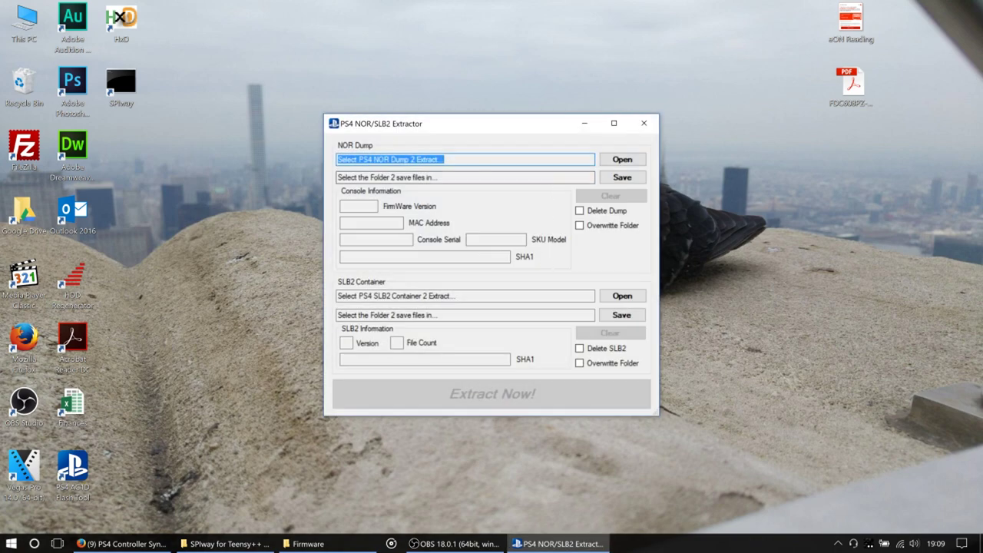
click(622, 159)
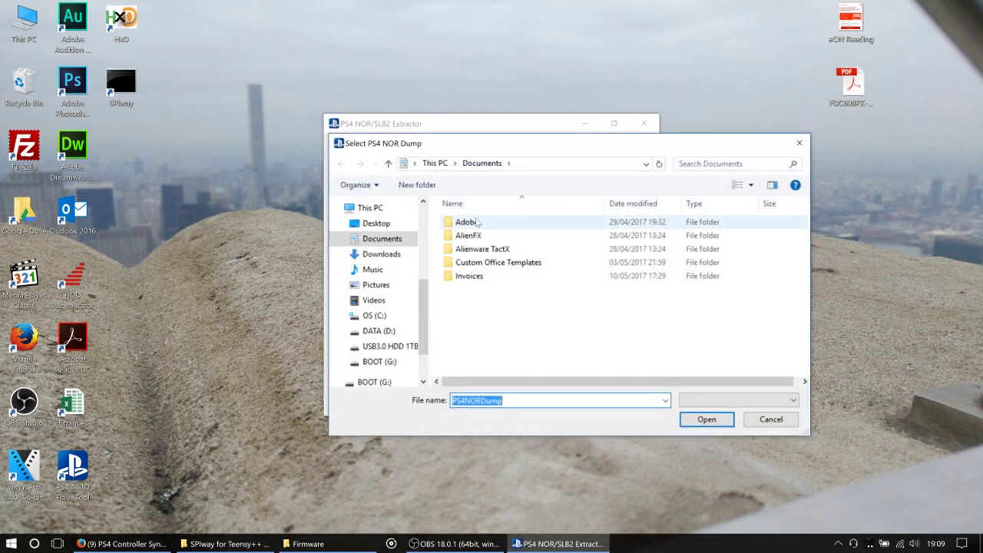
click(382, 320)
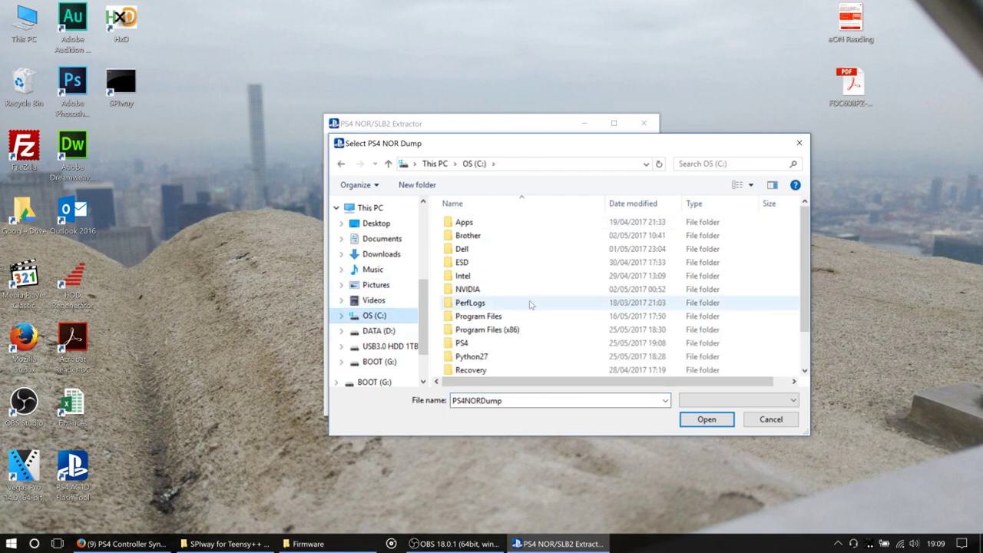
double_click(503, 343)
double_click(500, 240)
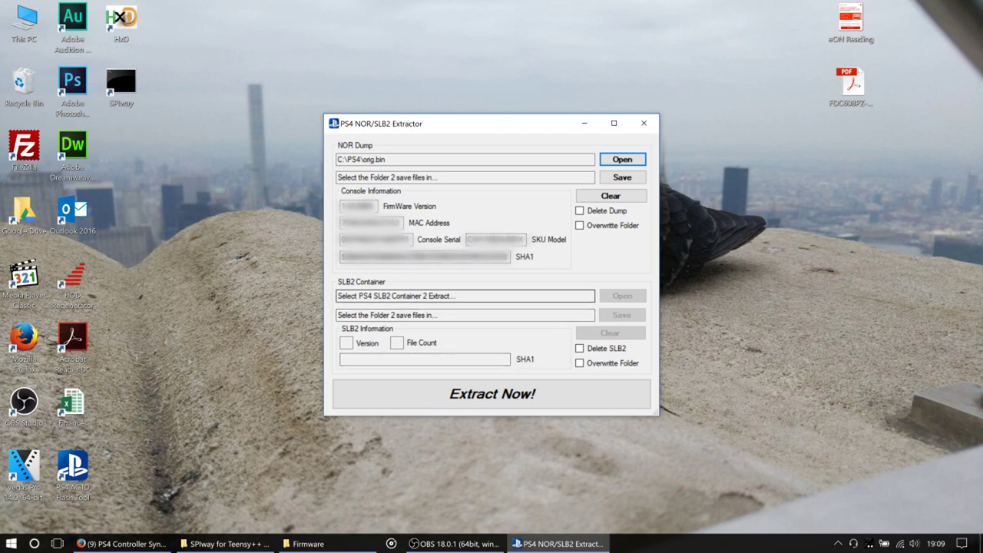
Create a folder named Extracted inside C:\PS4 and set it as the save folder for the NOR dump files
click(612, 178)
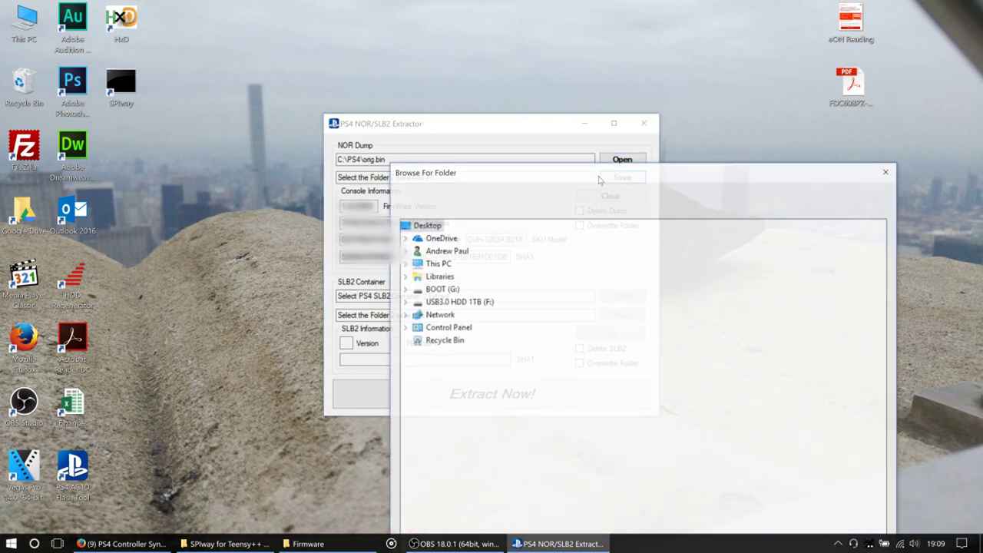
click(404, 263)
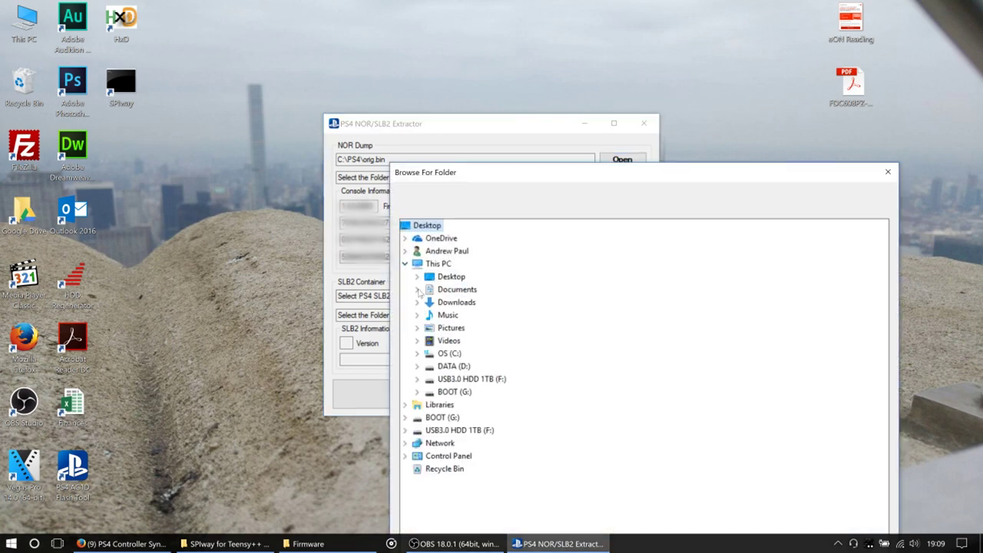
click(418, 354)
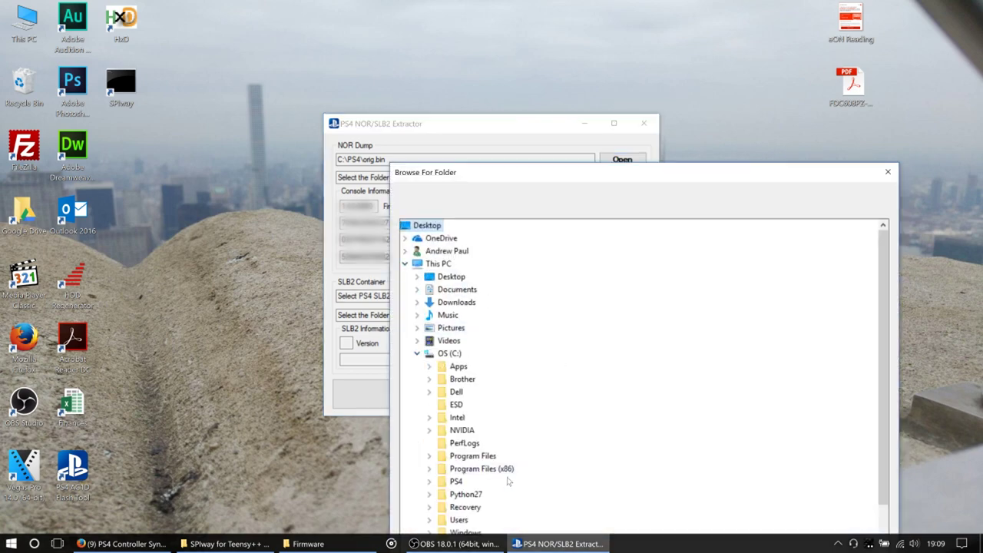
double_click(460, 481)
drag(632, 178, 520, 50)
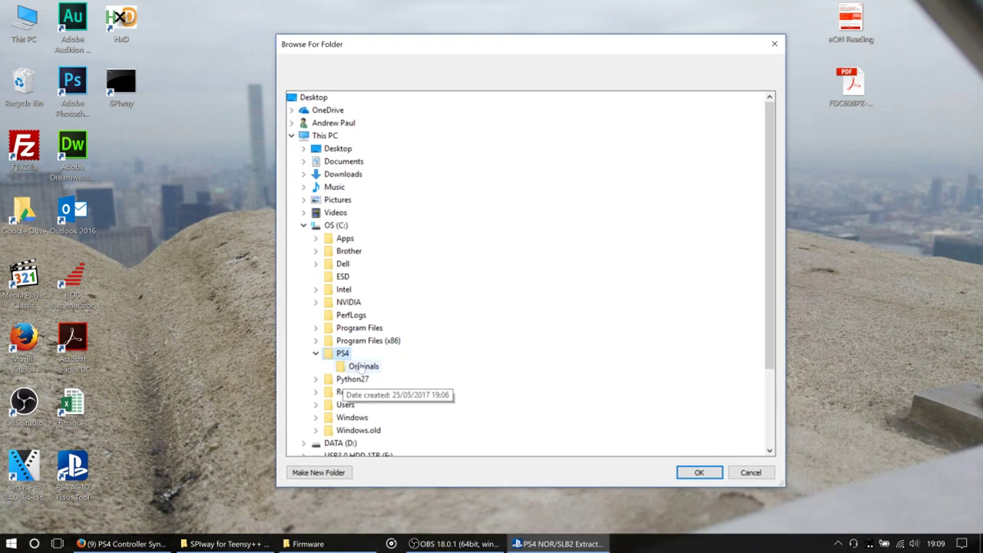
click(318, 477)
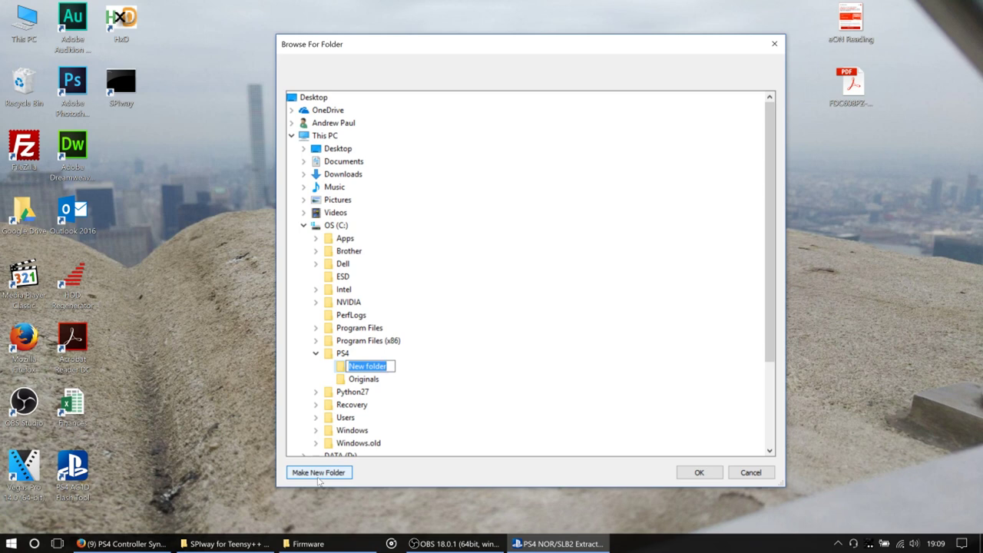
text(Extracted)
key(Return)
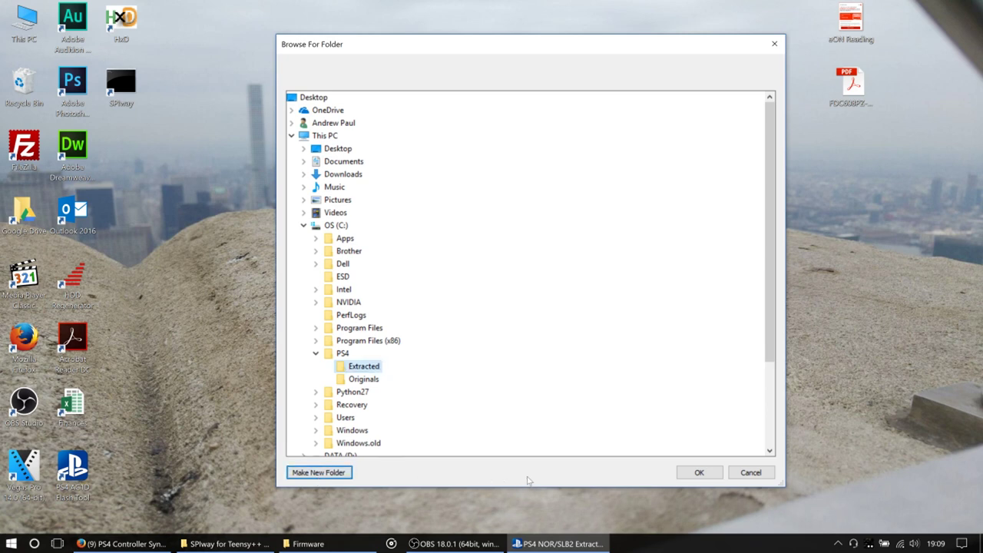
click(699, 472)
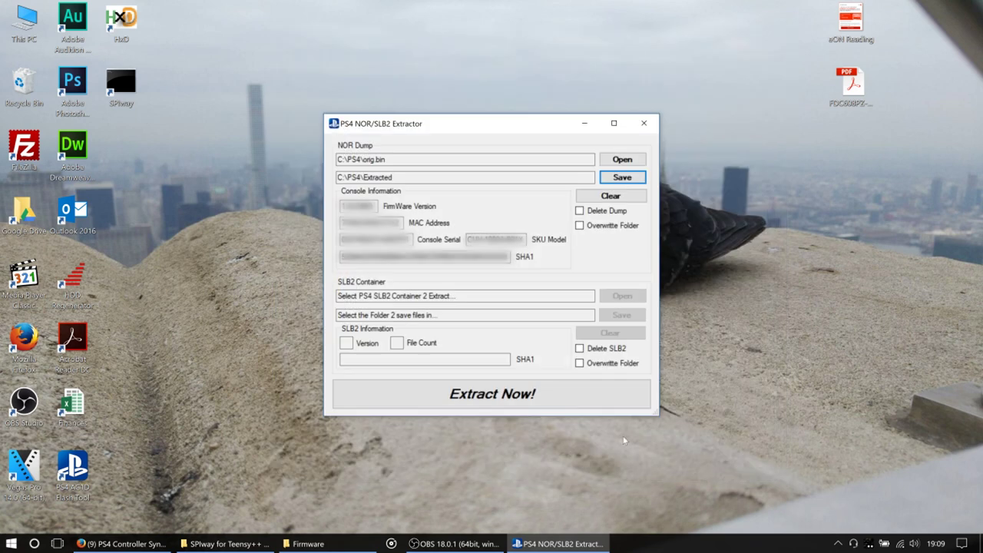
Extract the NOR dump and close both the extractor and the PS4 AC1D Flash-Tool
click(506, 397)
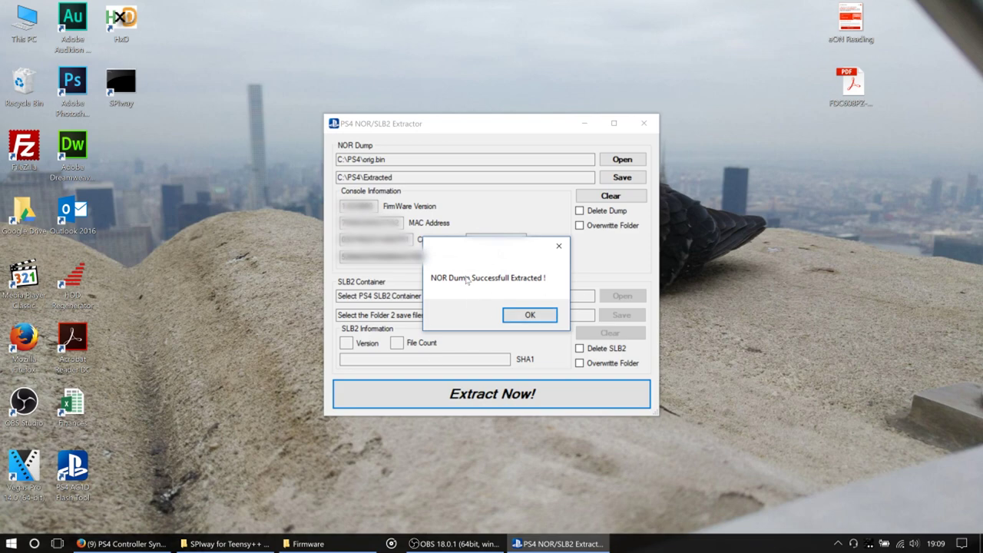
click(529, 315)
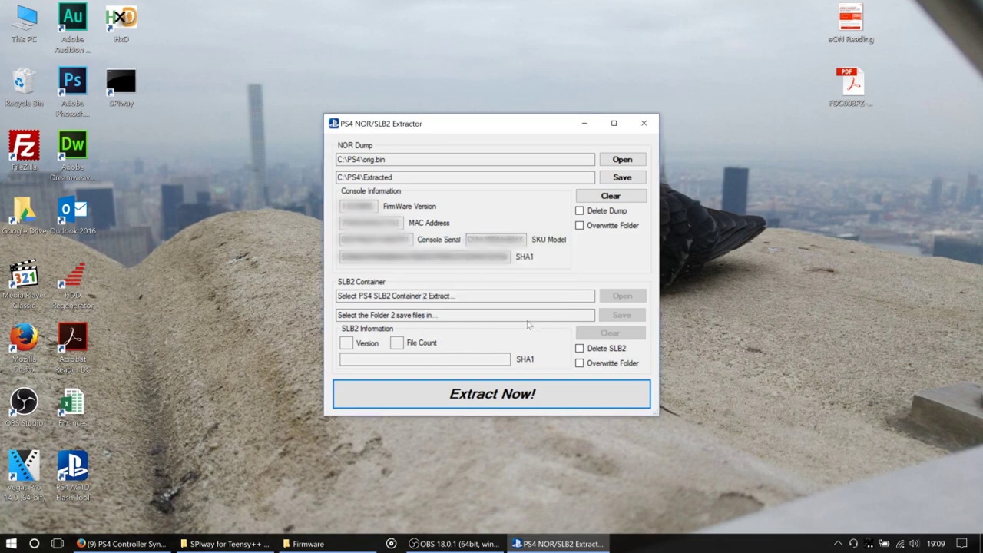
click(643, 123)
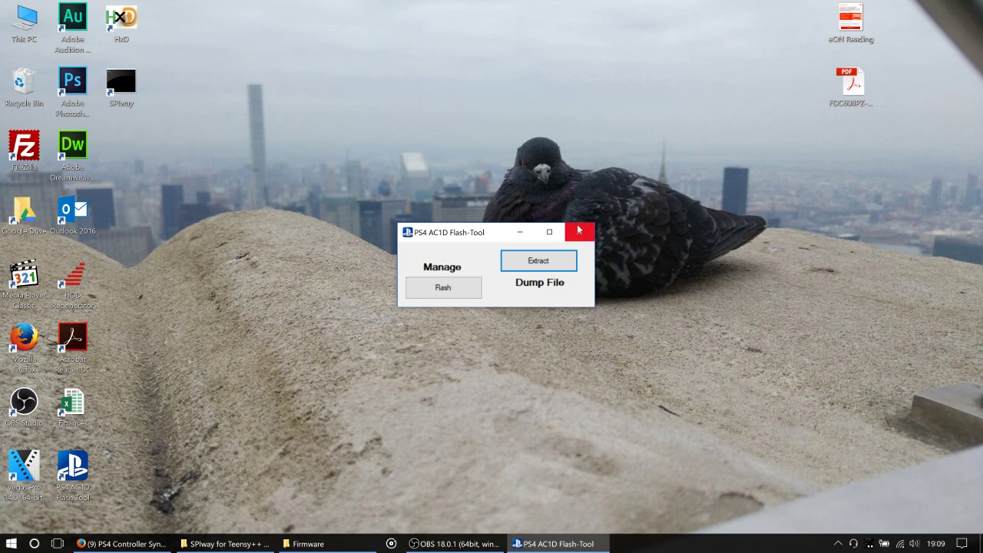
click(579, 232)
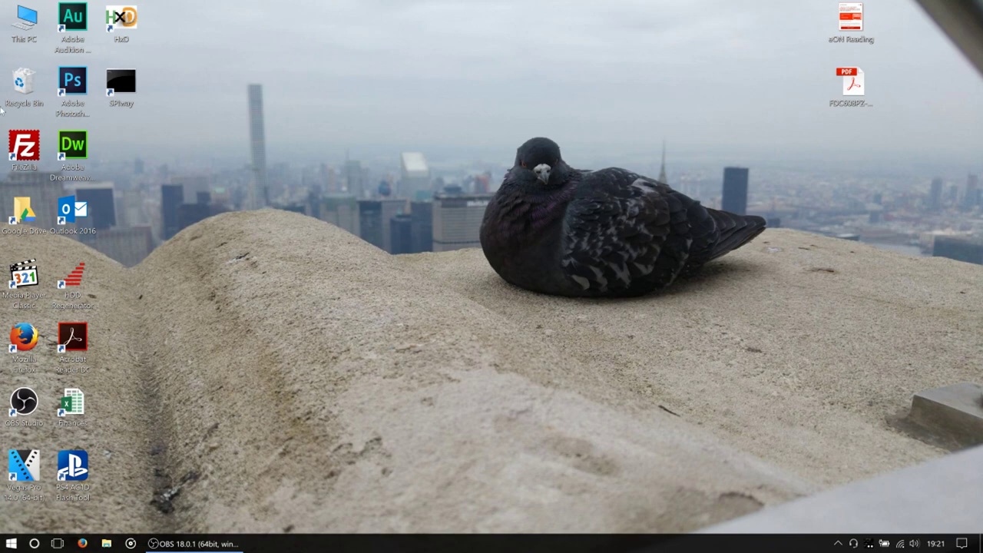
Open the flash_extracted folder inside C:\PS4\Extracted in File Explorer
double_click(29, 39)
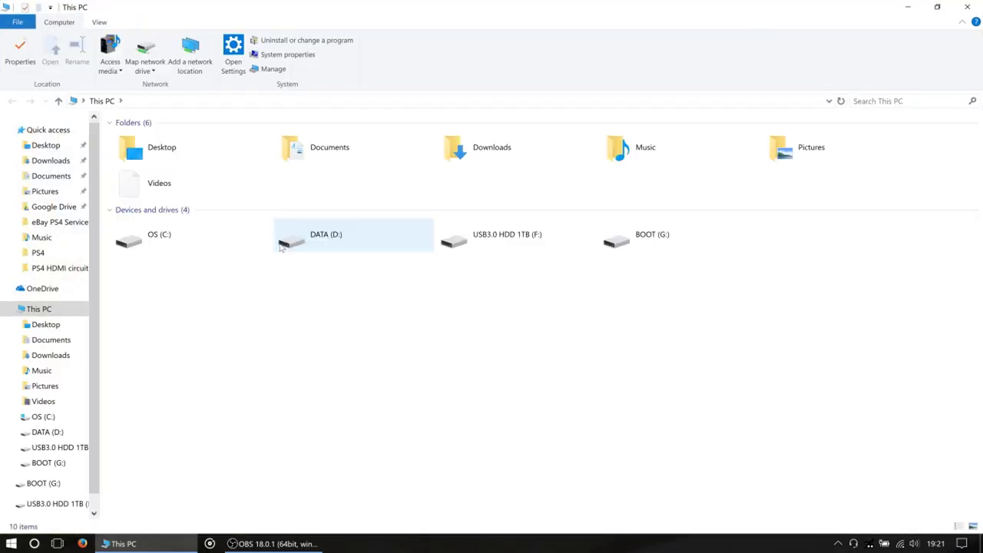
double_click(172, 257)
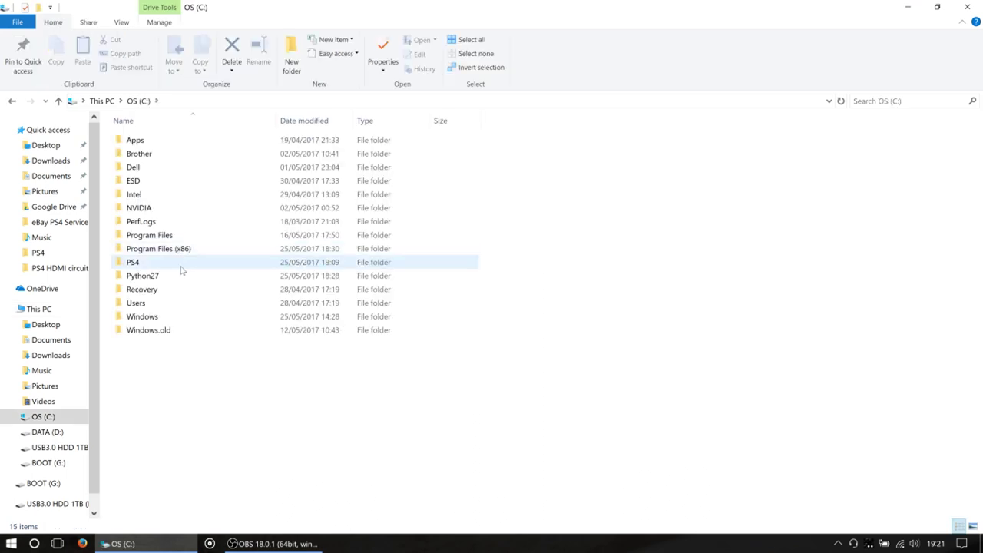
double_click(182, 269)
double_click(179, 140)
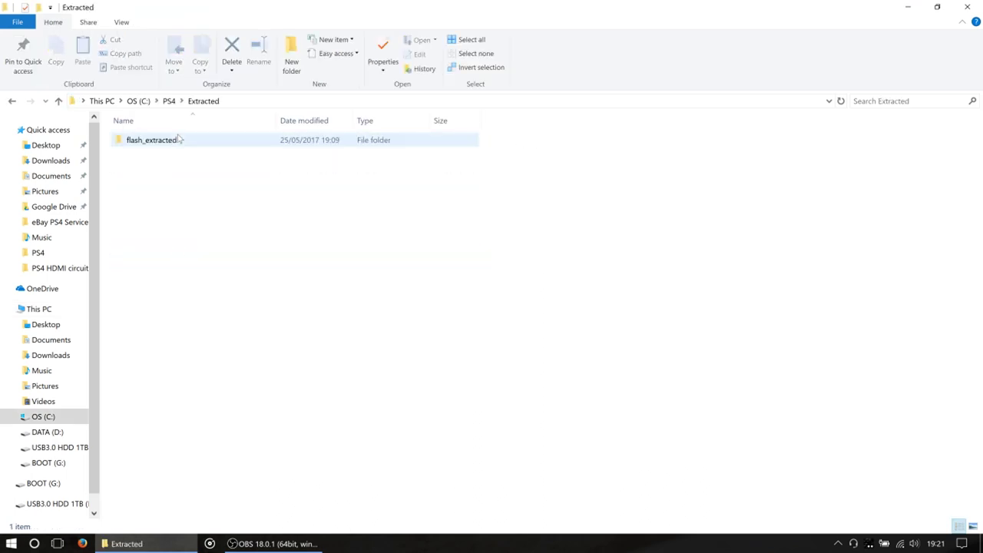
double_click(178, 140)
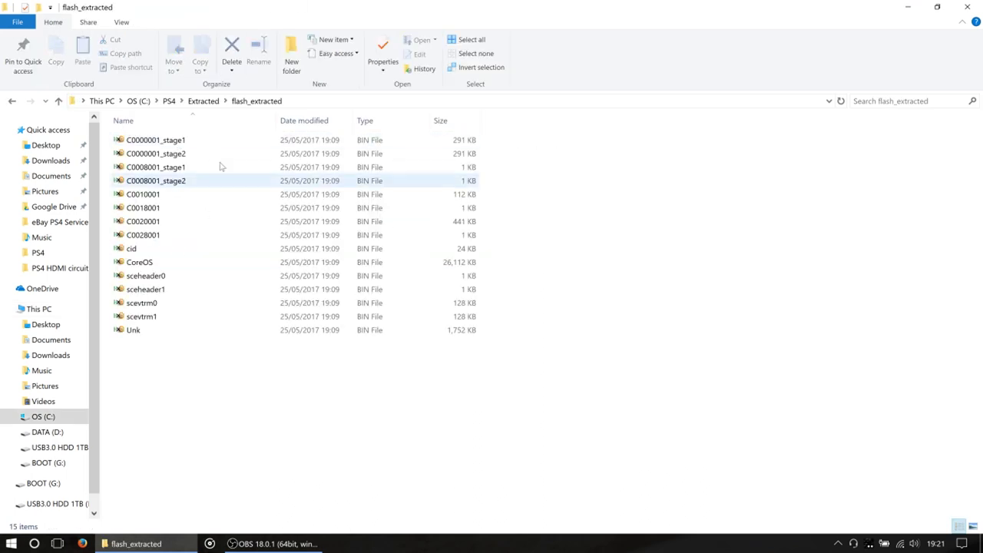
Check the exact file size of C0020001.bin in its properties and open the file in HxD
click(186, 224)
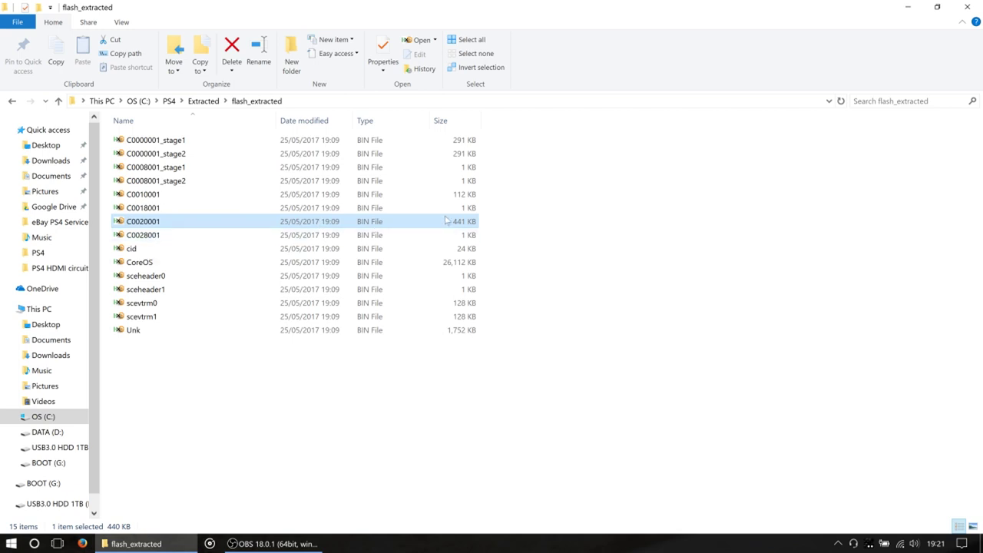
right_click(192, 222)
click(261, 422)
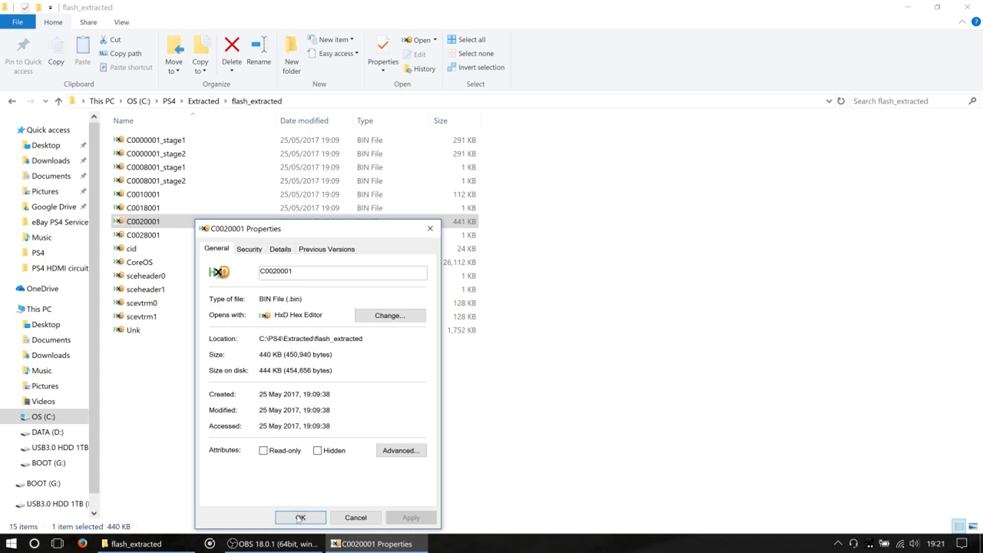
click(301, 518)
double_click(172, 223)
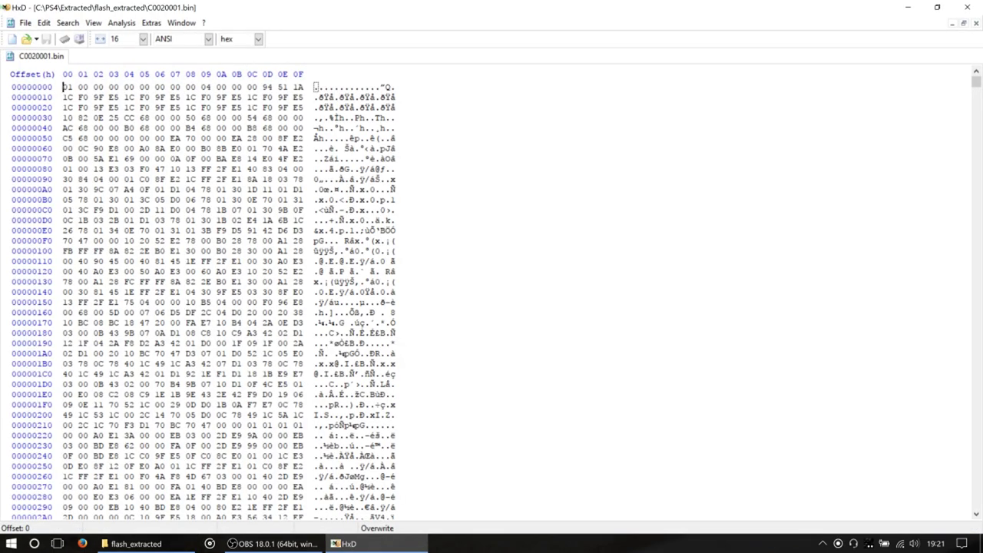
Open the working example C0020001.bin from D:\Consoles\PS4\BIOS Dumps\_Working Examples\SAA-001 and SAB-001\SAA_SAB-001 450940 bytes
click(27, 40)
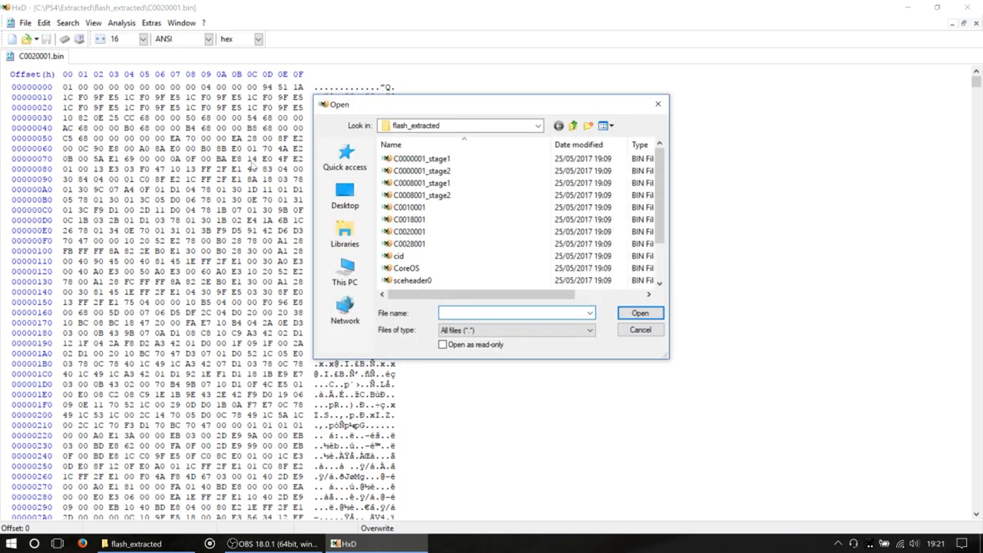
click(538, 125)
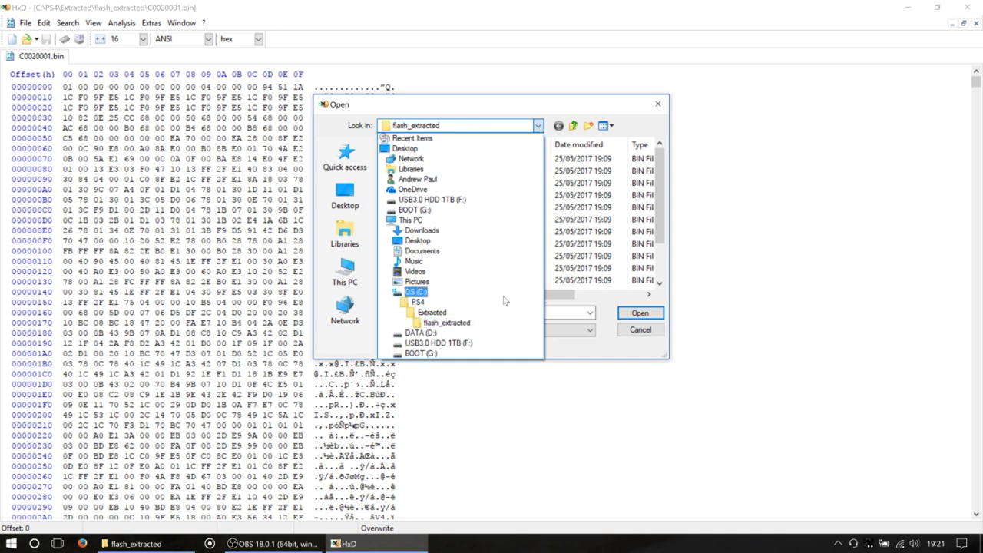
click(495, 336)
double_click(427, 159)
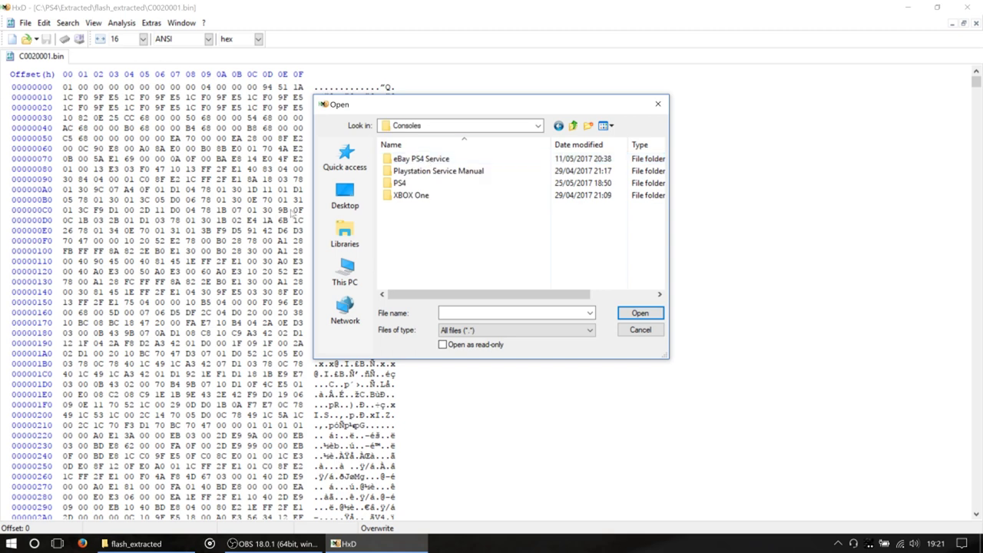
double_click(434, 187)
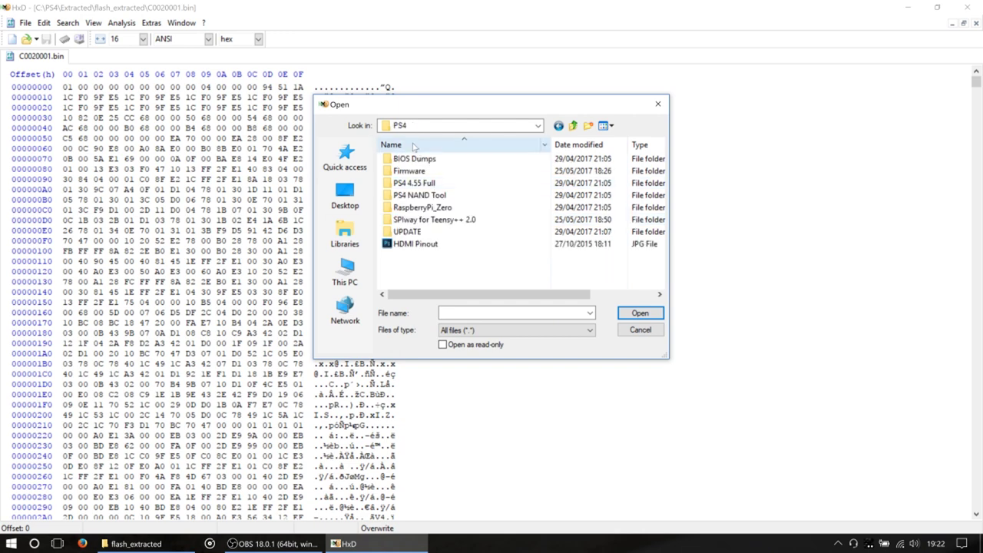
double_click(438, 159)
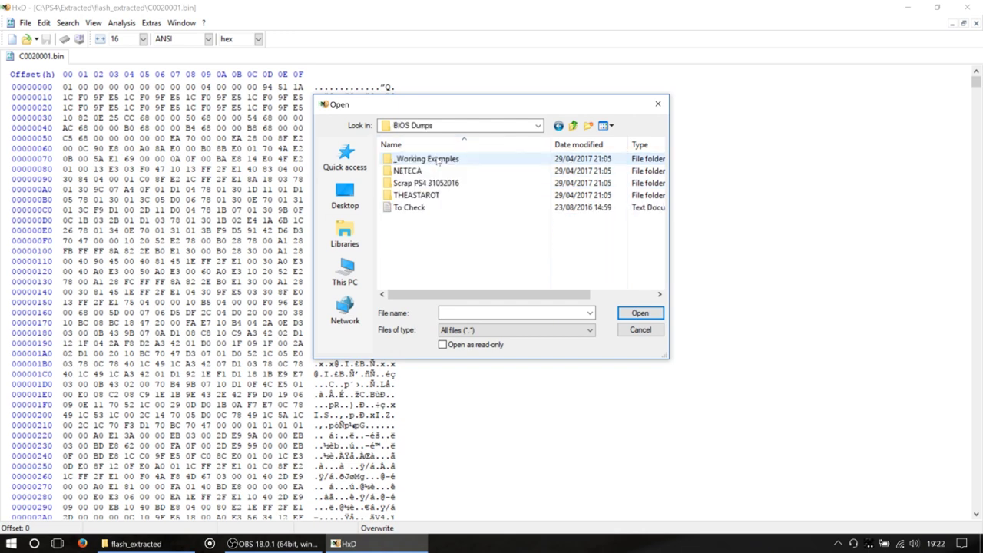
click(438, 159)
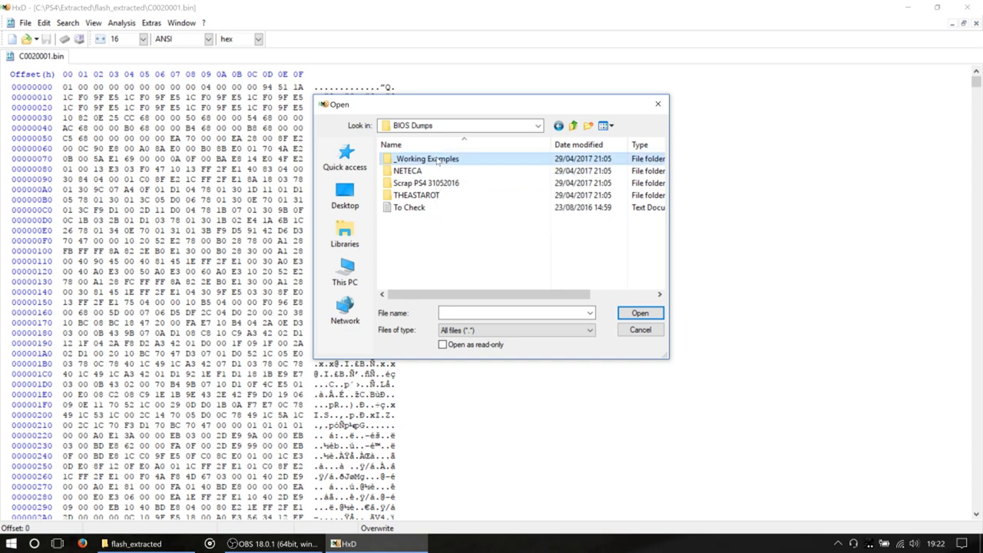
double_click(438, 159)
double_click(439, 159)
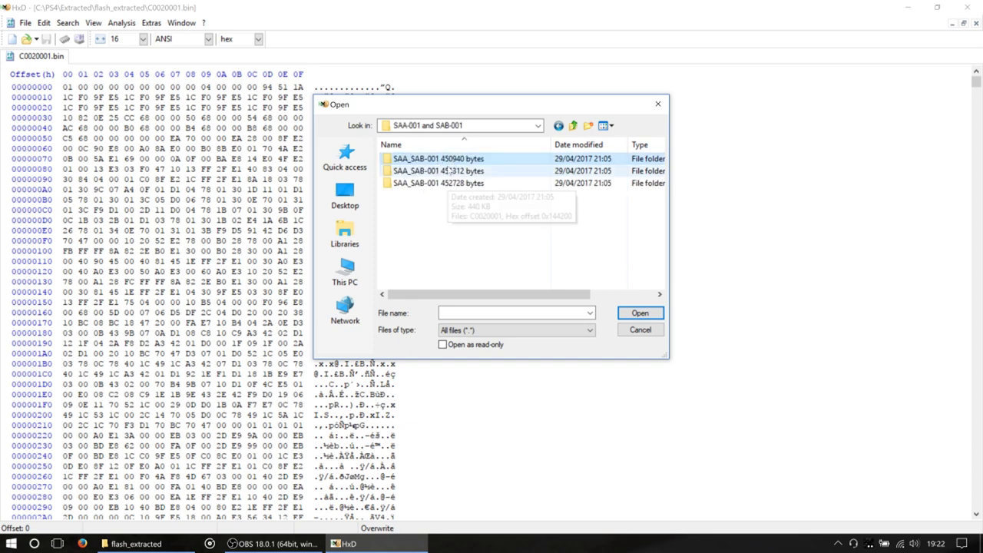
mouse_move(464, 165)
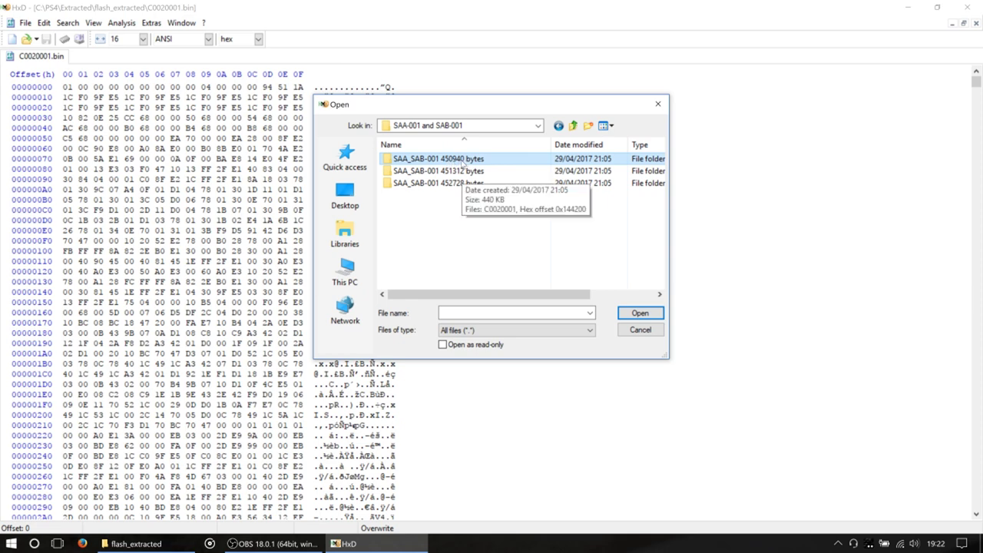
double_click(485, 162)
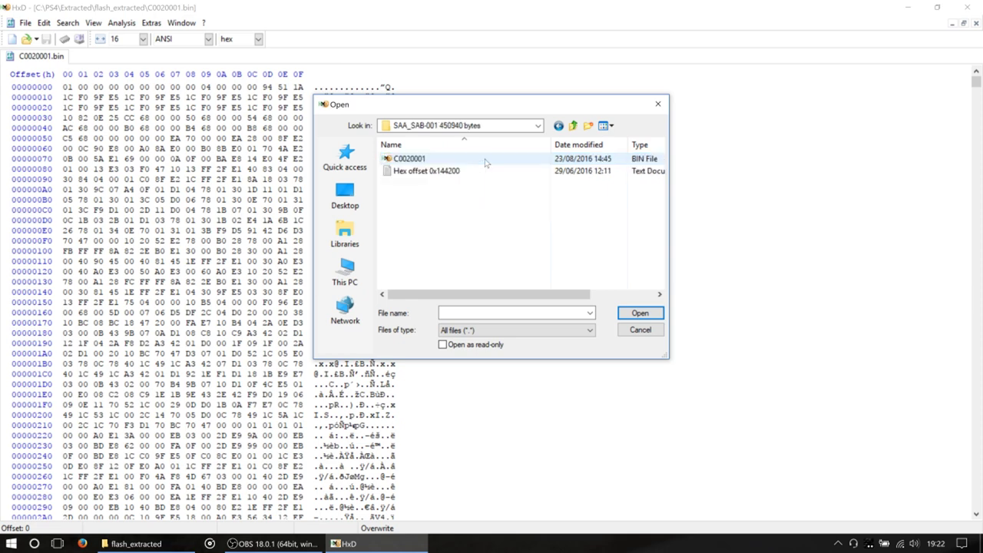
double_click(416, 160)
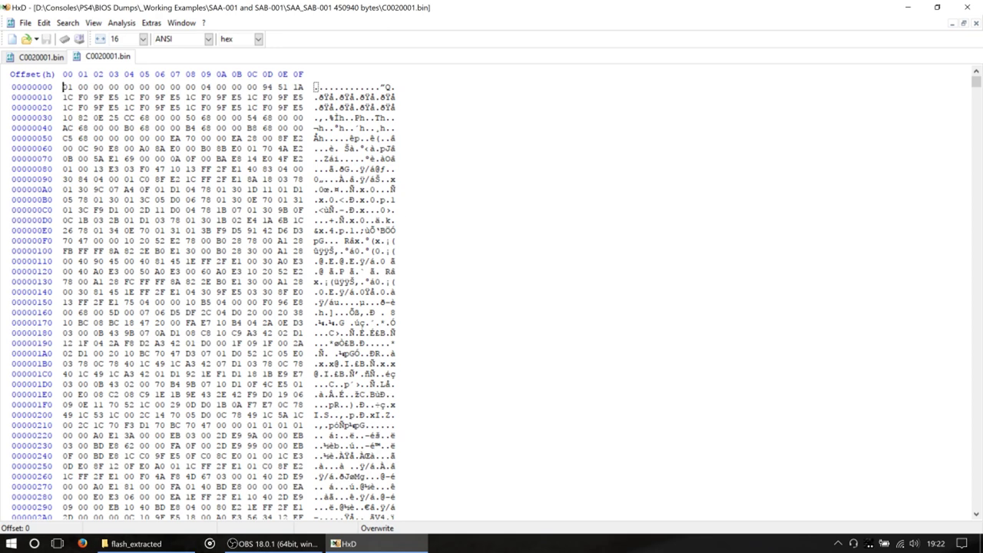
Compare the working example C0020001.bin as source file with C:\PS4\Extracted\flash_extracted\C0020001.bin as target file
click(122, 23)
mouse_move(138, 65)
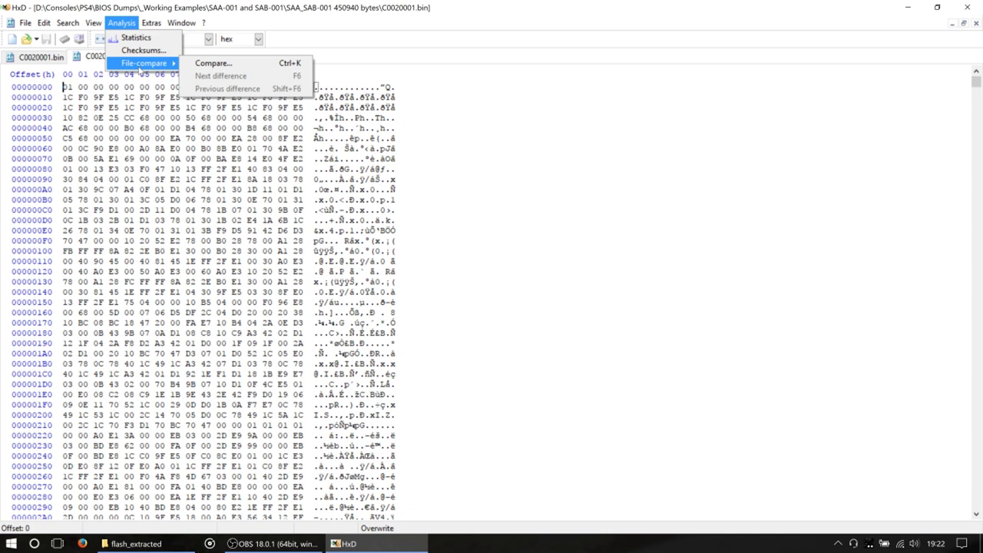
click(213, 63)
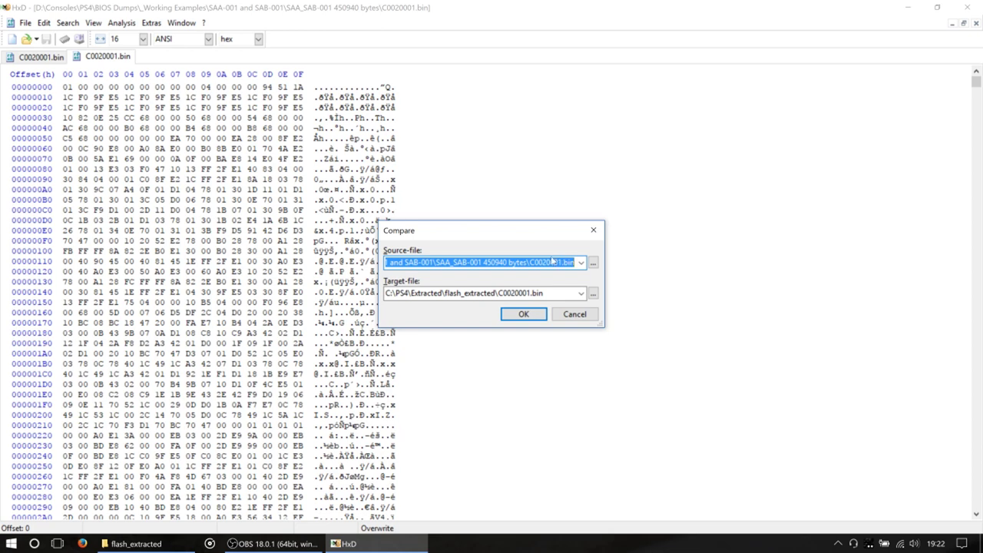
click(480, 262)
key(shift+Home)
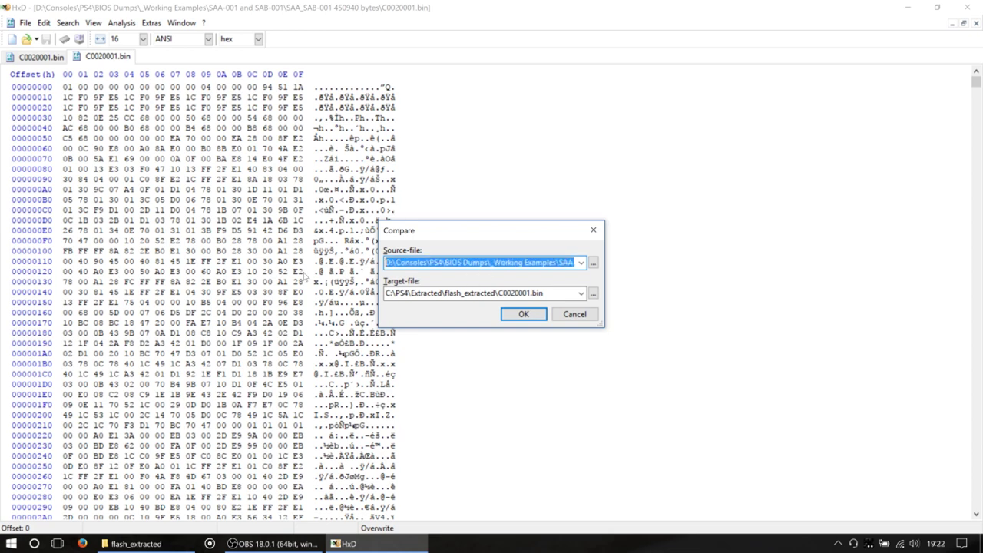
click(408, 262)
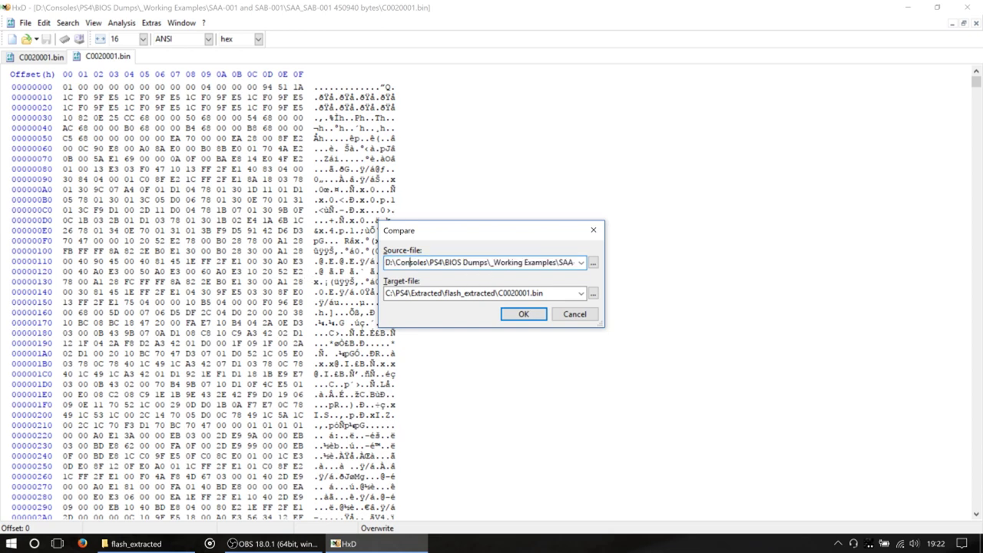
key(ctrl+a)
click(519, 261)
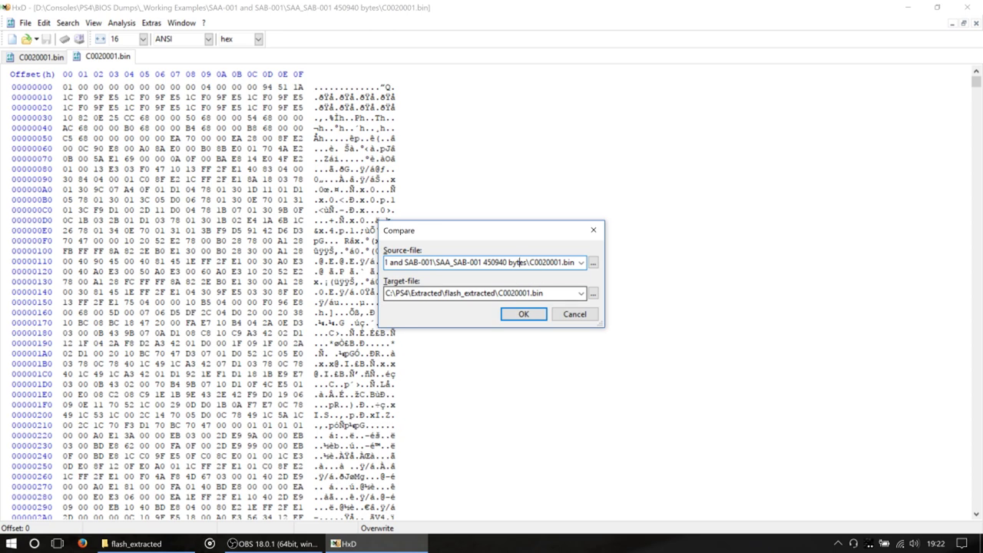
click(522, 321)
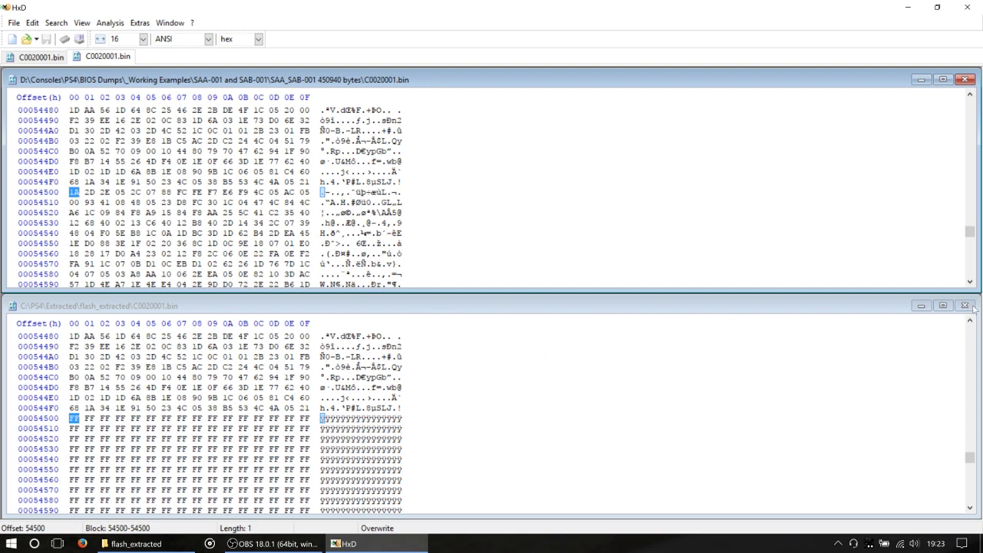
Examine the bytes around offset 54500 in the extracted C0020001.bin against the same region of the working example
click(943, 305)
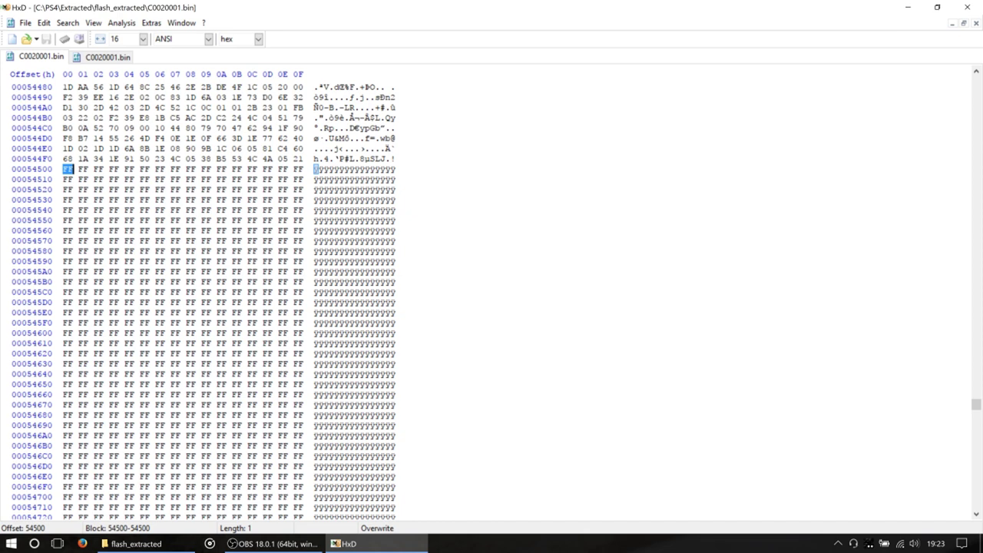
click(107, 60)
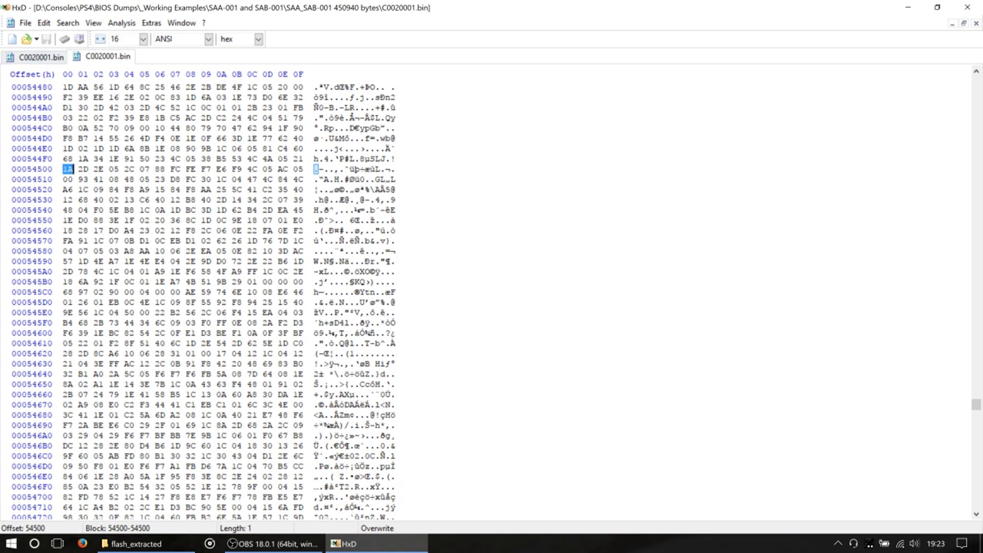
click(42, 59)
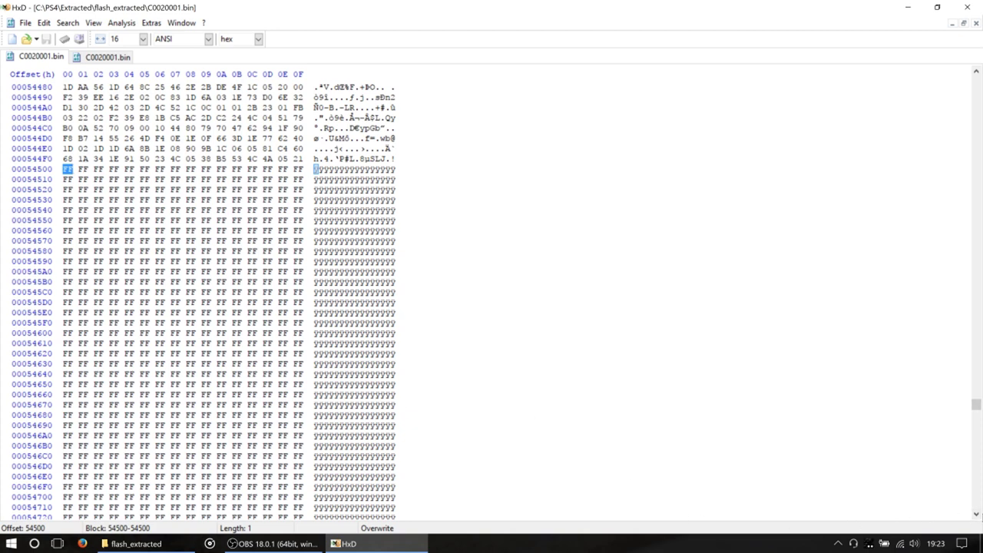
click(976, 514)
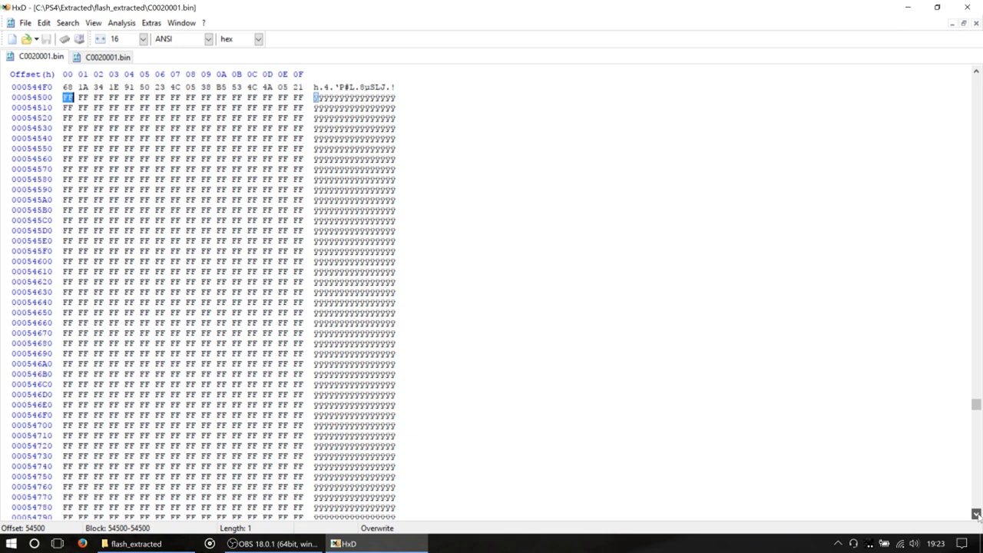
drag(976, 514, 977, 513)
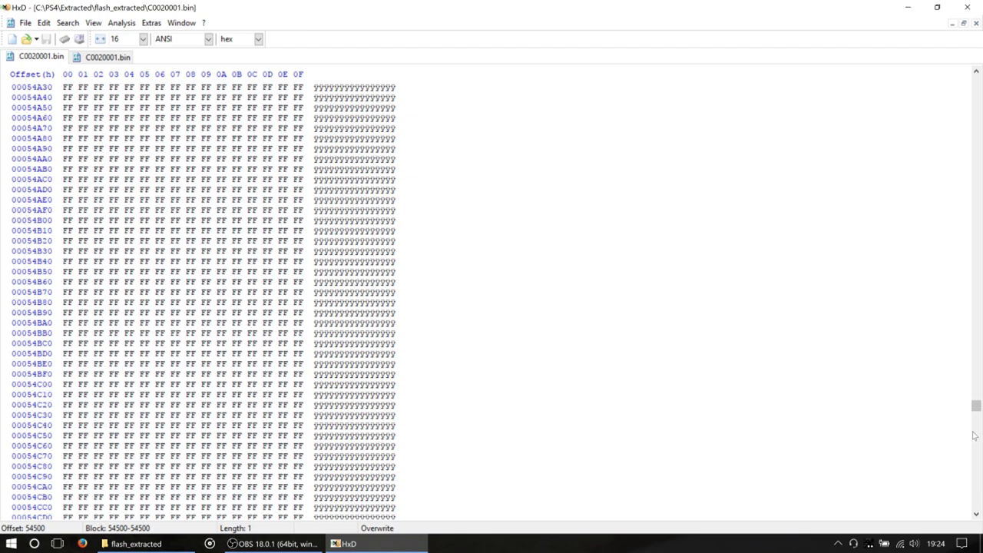
drag(977, 409, 978, 401)
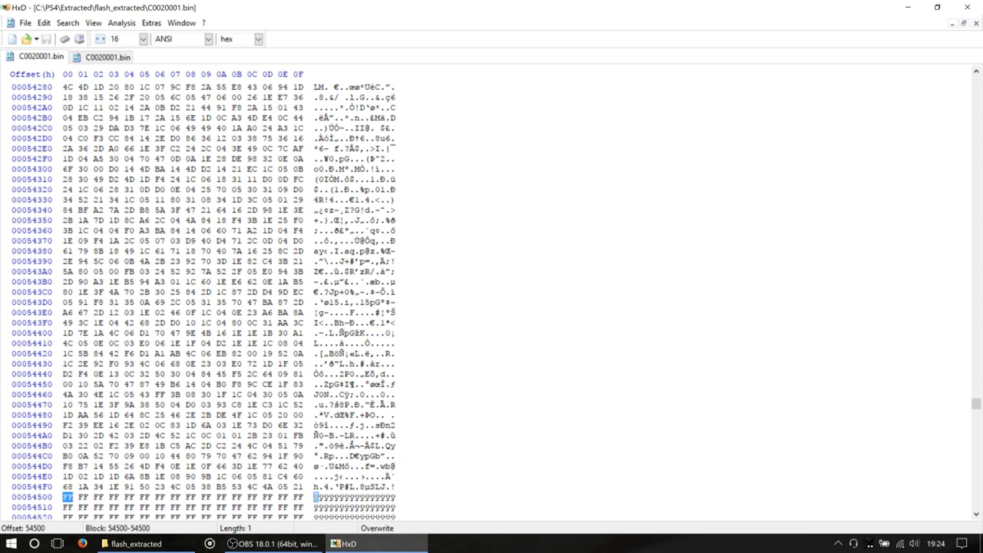
click(977, 514)
drag(977, 513, 977, 516)
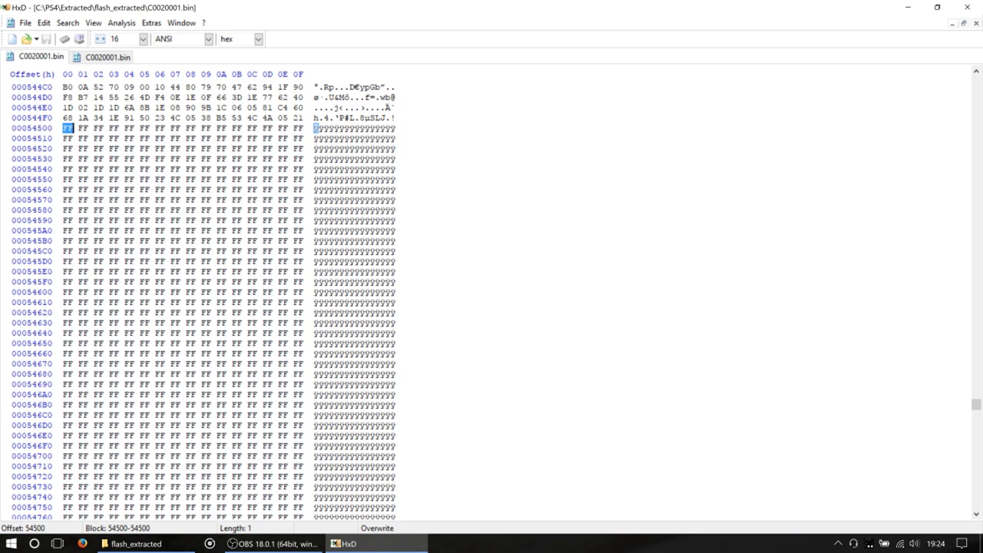
click(98, 57)
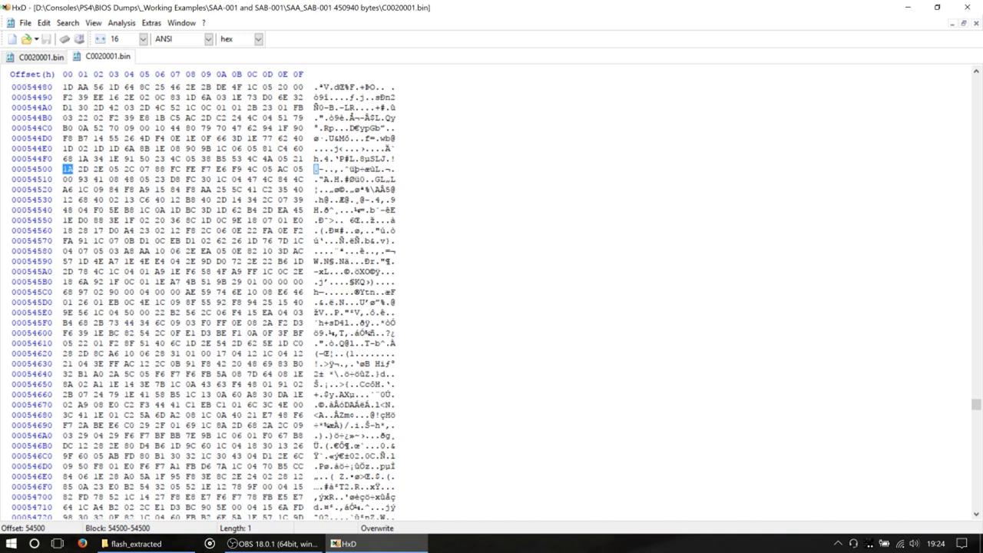
Close the extracted C0020001.bin, leaving only the working example open
click(39, 57)
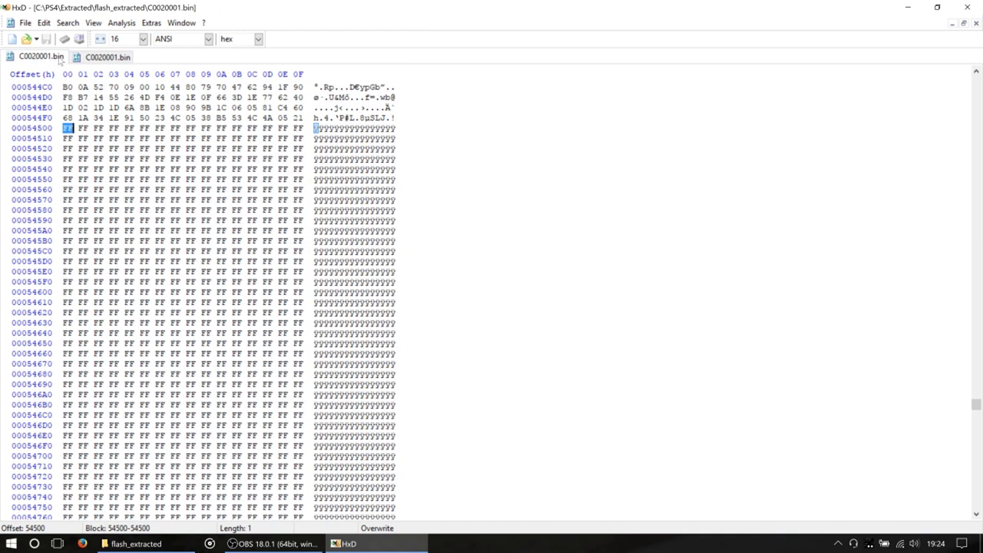
click(26, 23)
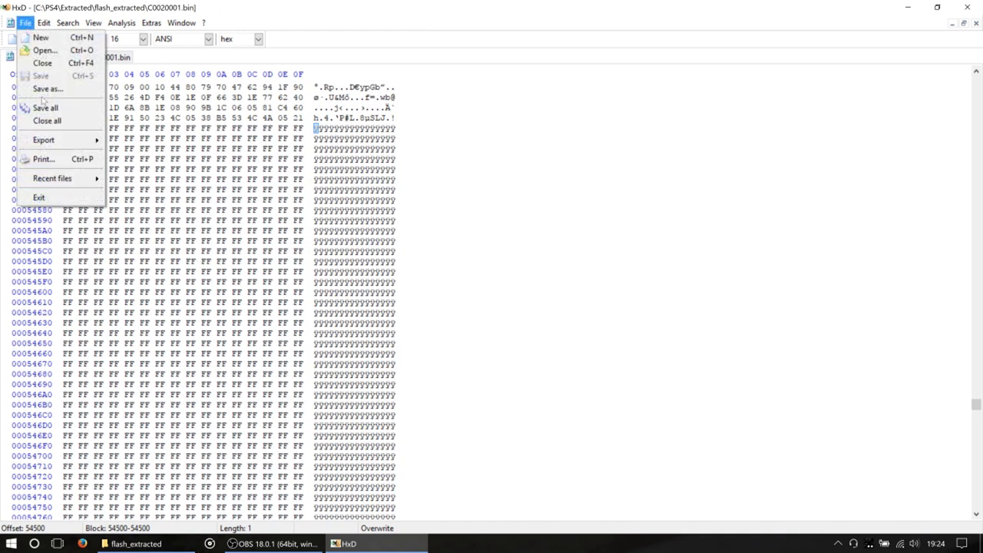
click(43, 63)
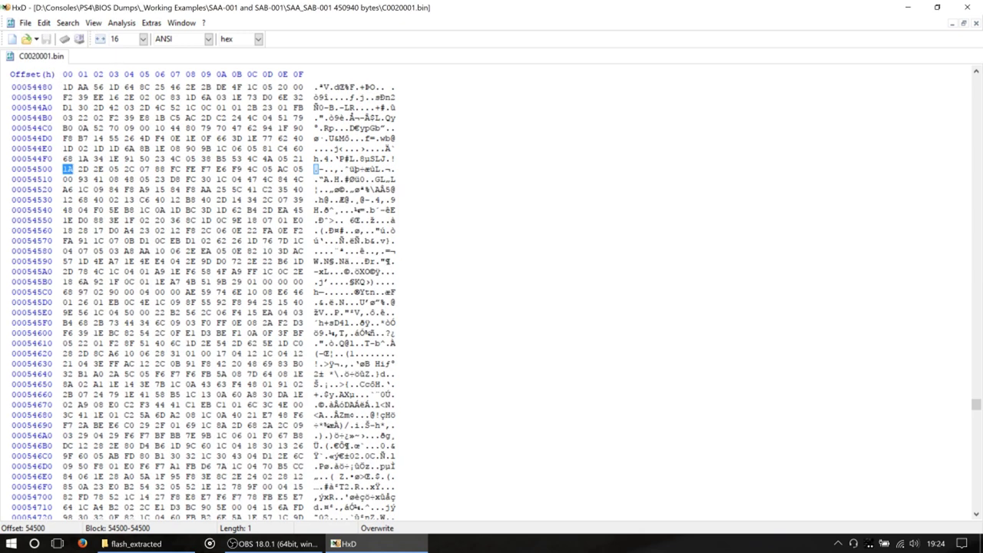
Select the entire contents of the working example C0020001.bin and copy them
click(206, 179)
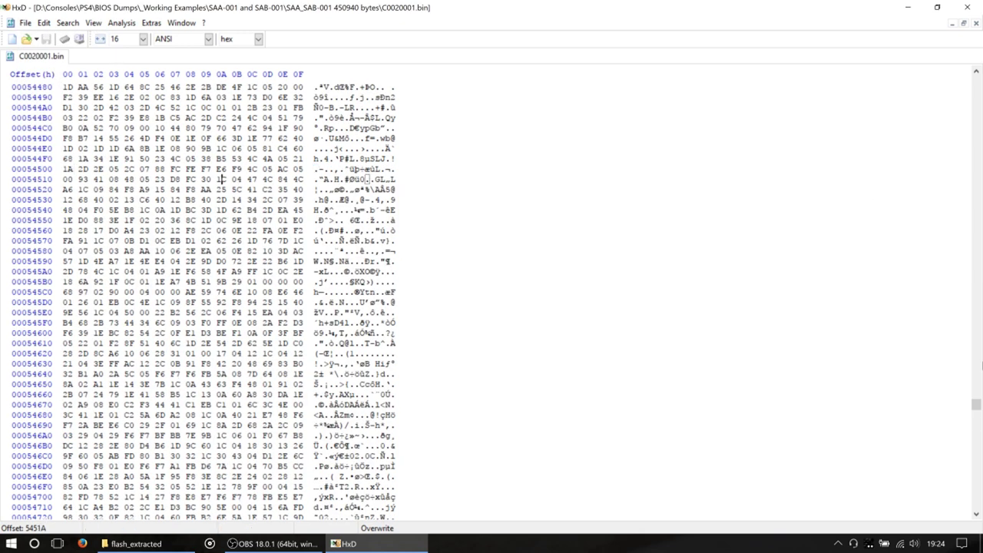
click(980, 419)
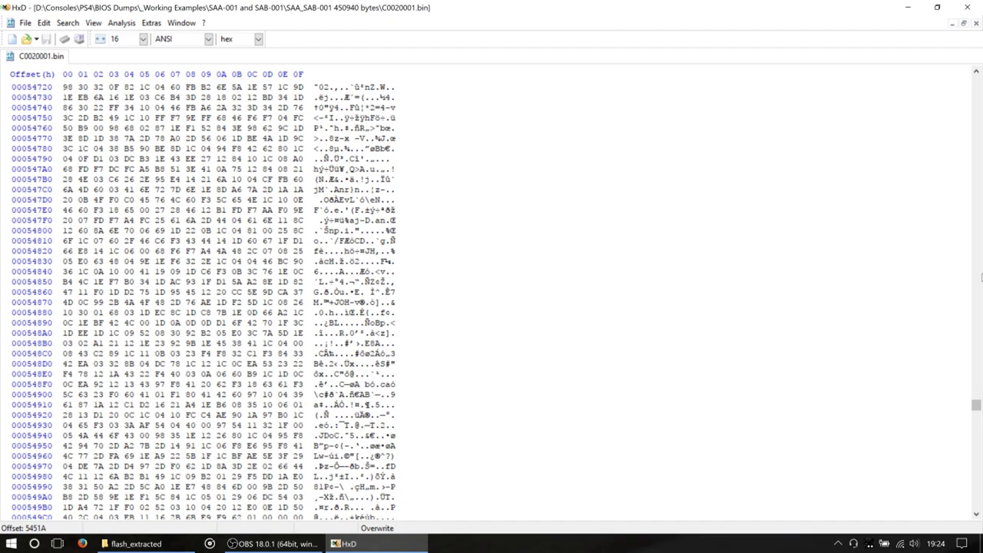
drag(975, 404, 976, 82)
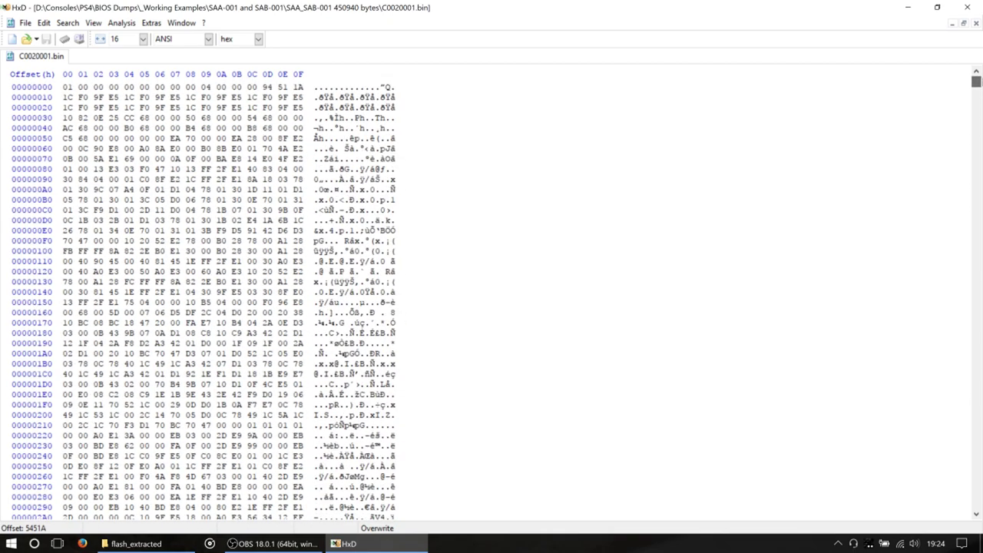
click(44, 23)
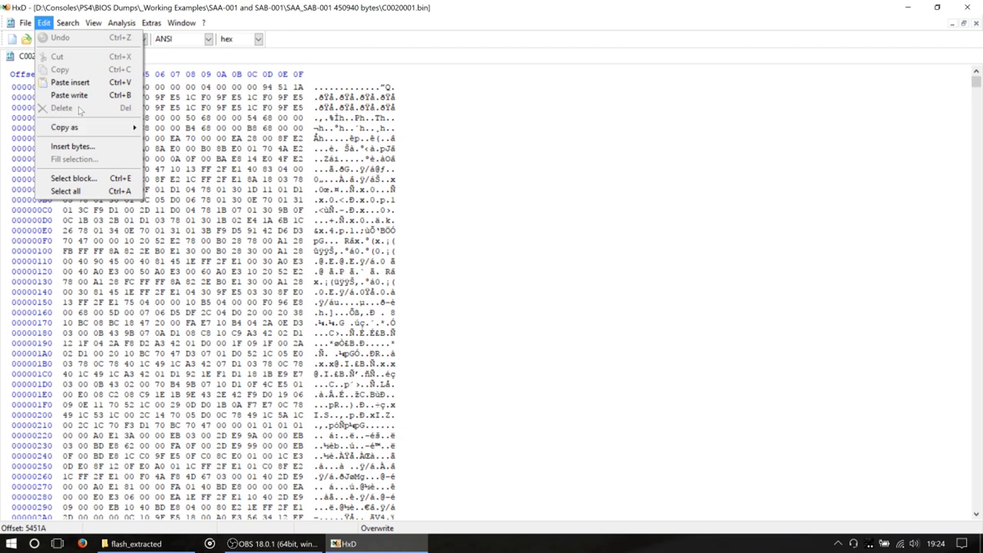
click(66, 191)
click(44, 23)
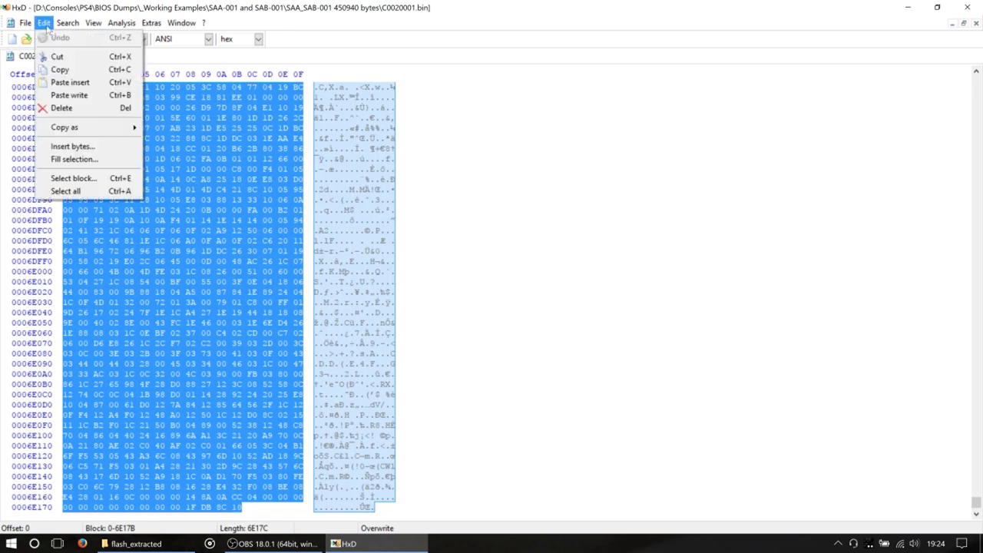
click(55, 70)
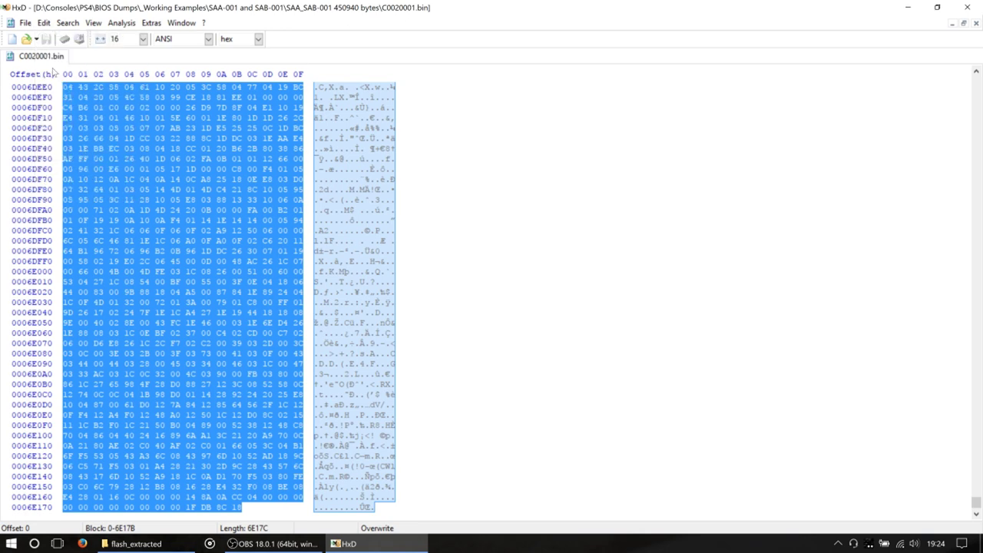
Open the original dump orig.bin from C:\PS4 alongside the working example
click(26, 39)
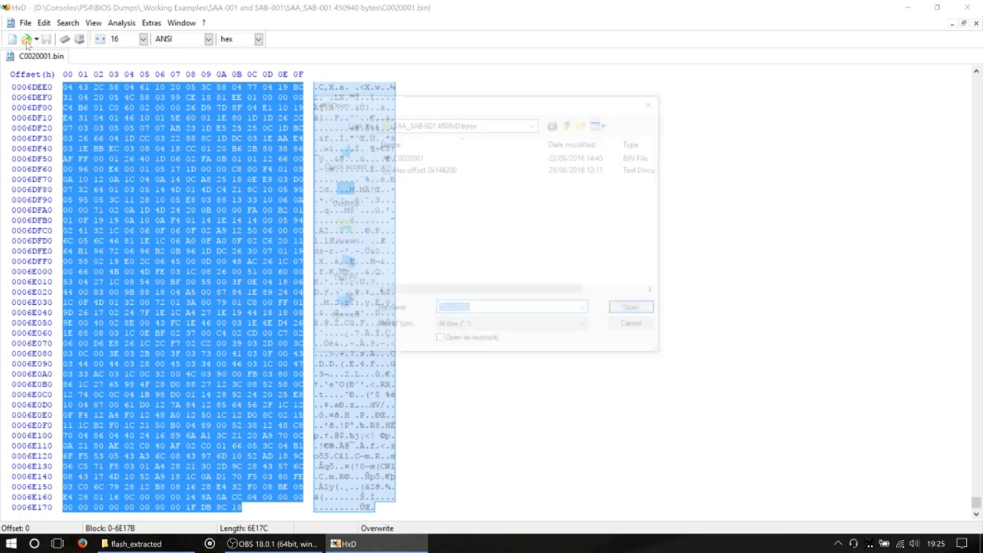
click(573, 127)
click(573, 127)
click(573, 127)
click(573, 127)
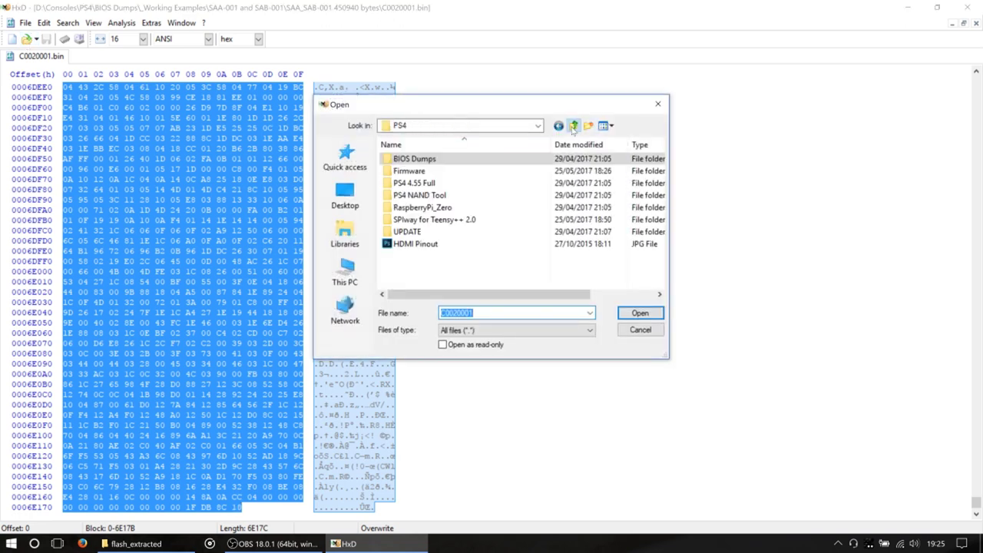
click(573, 127)
click(573, 127)
click(477, 125)
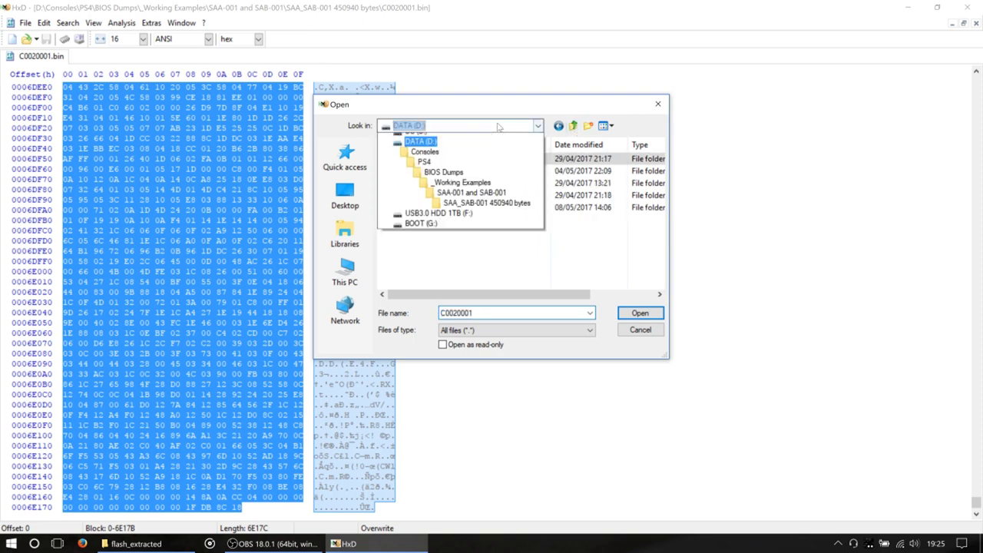
click(453, 293)
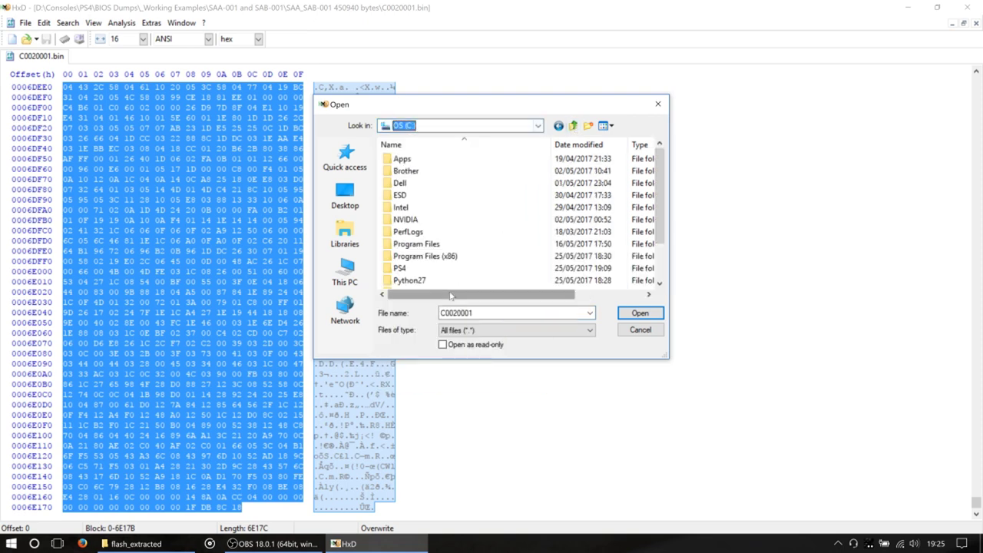
double_click(400, 268)
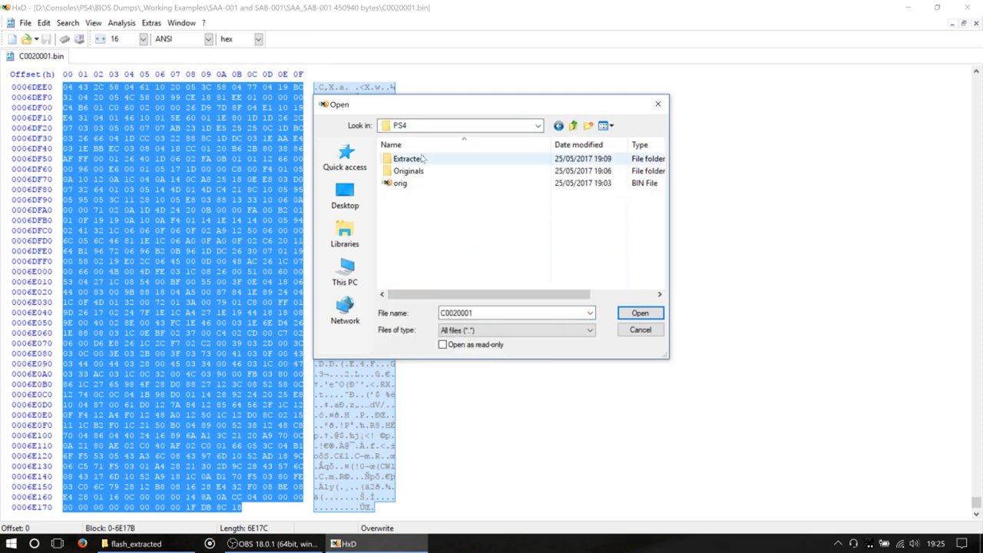
double_click(404, 186)
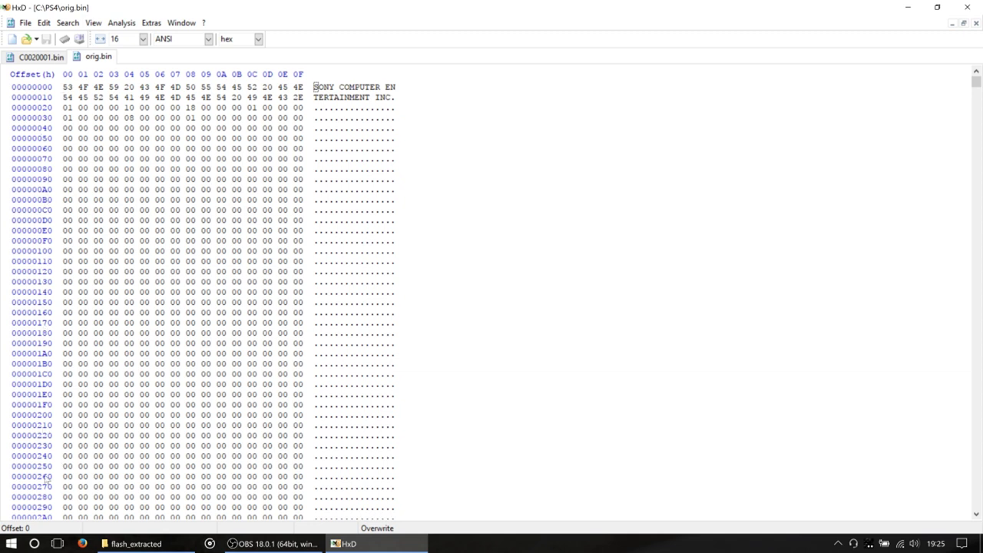
Go to hex offset 144200, counted from the beginning of orig.bin, and view the data starting there
click(43, 23)
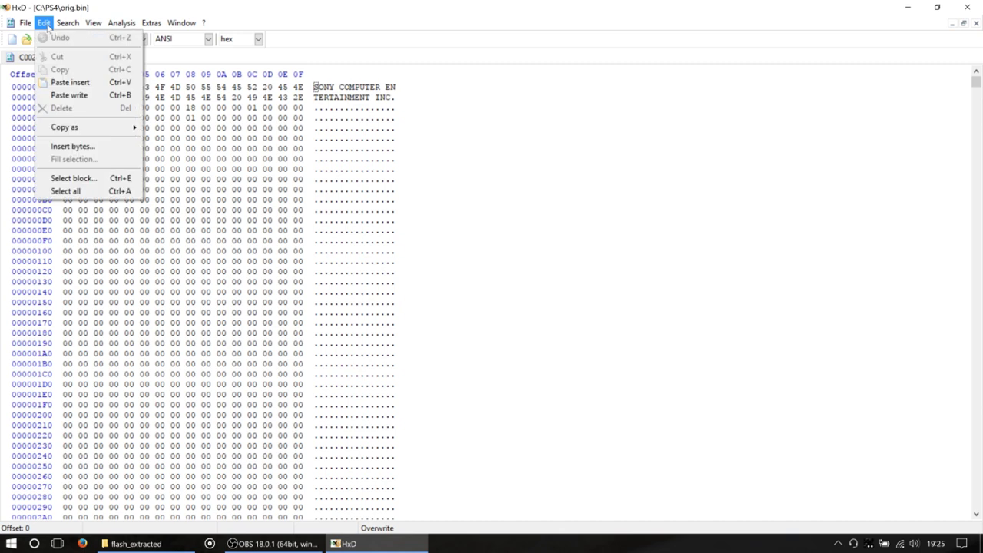
mouse_move(65, 23)
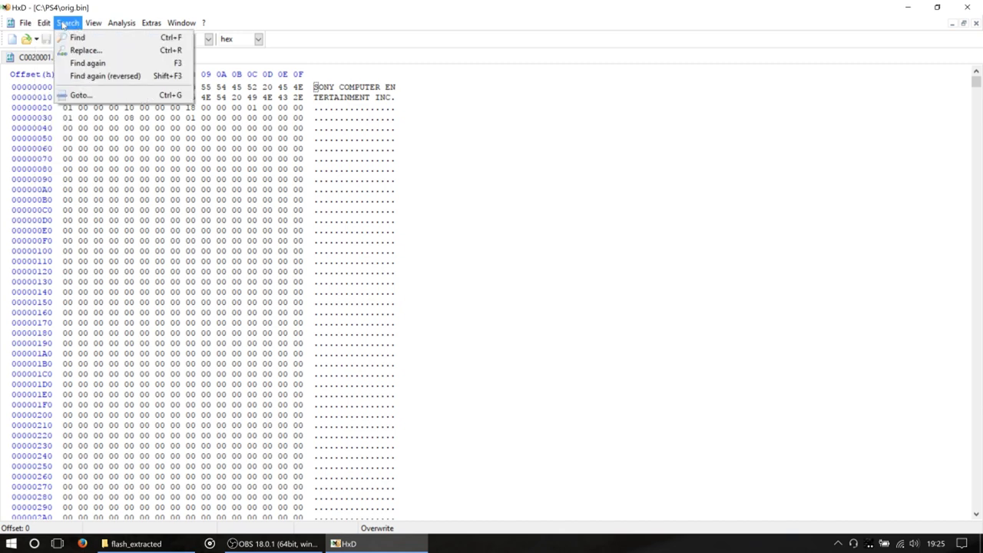
click(80, 96)
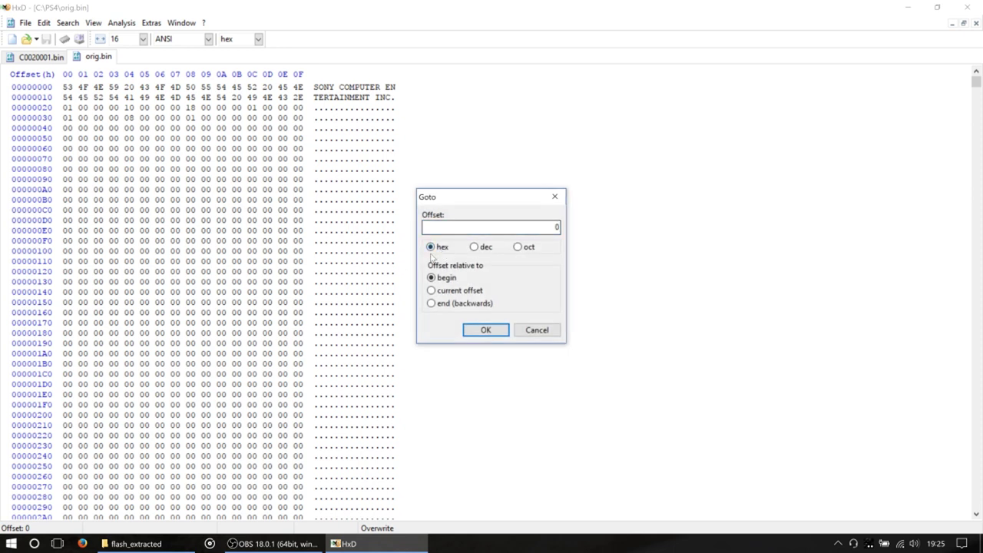
double_click(461, 221)
text(144200)
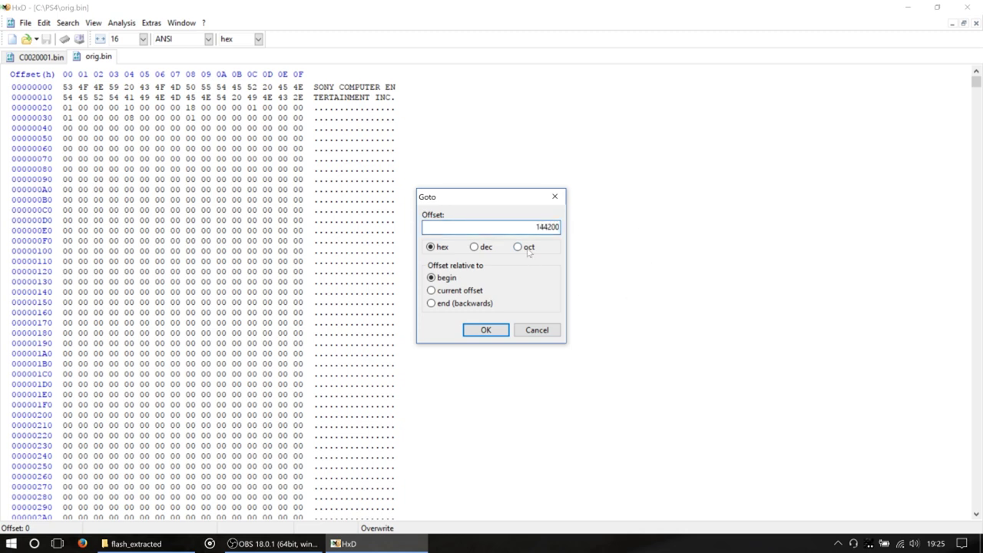
click(441, 248)
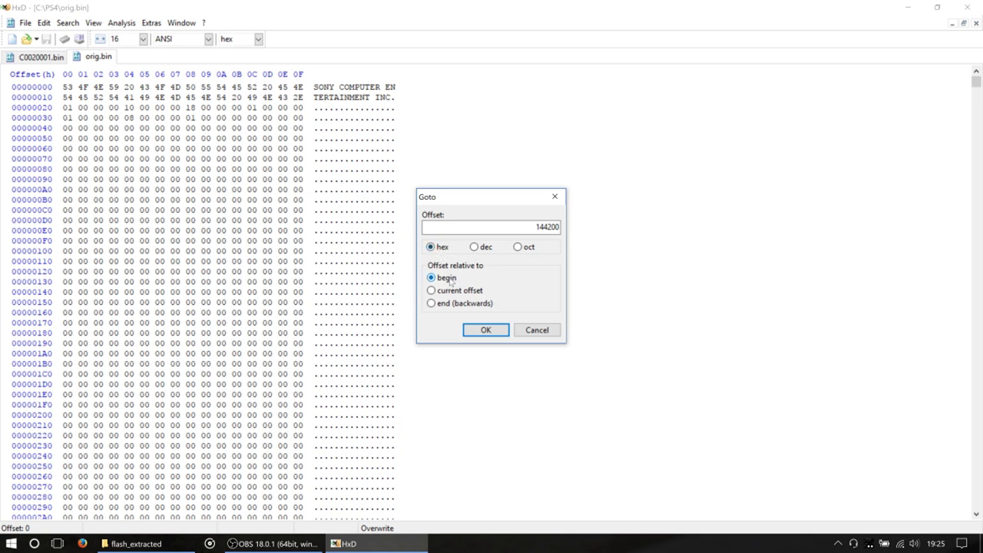
click(487, 331)
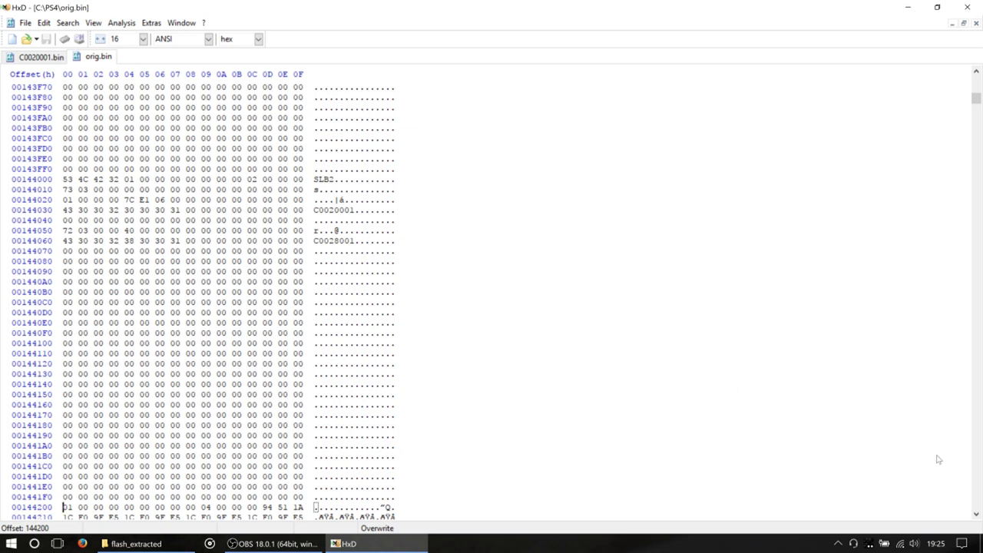
click(977, 515)
double_click(977, 515)
scroll(976, 514, down, 7)
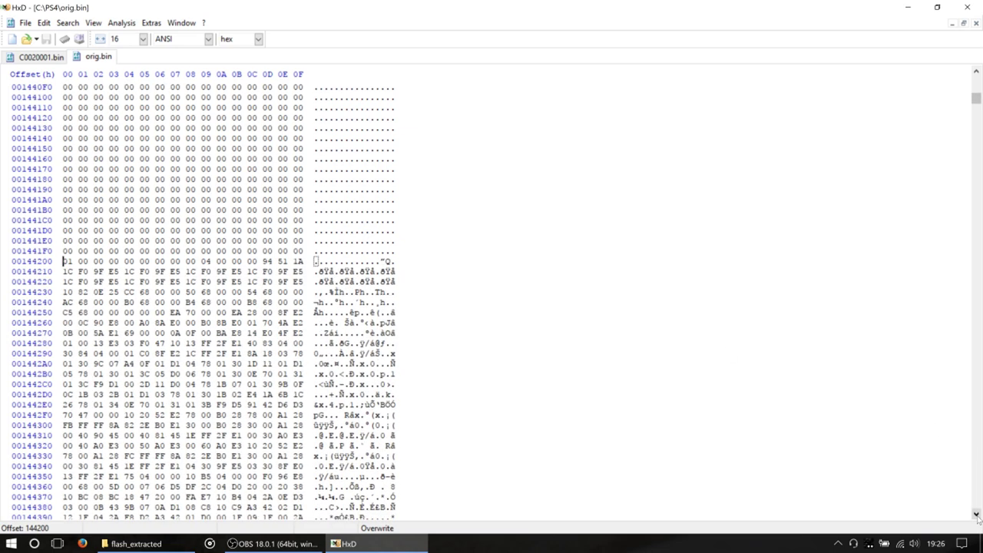
scroll(977, 514, down, 4)
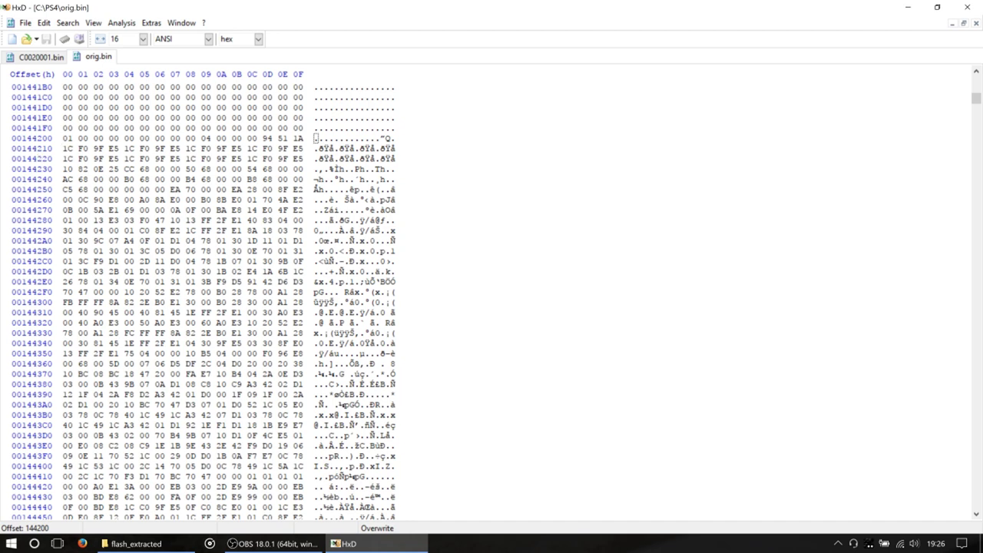
Try to select a block of hex length 6E71C starting at offset 144200 in orig.bin
click(49, 59)
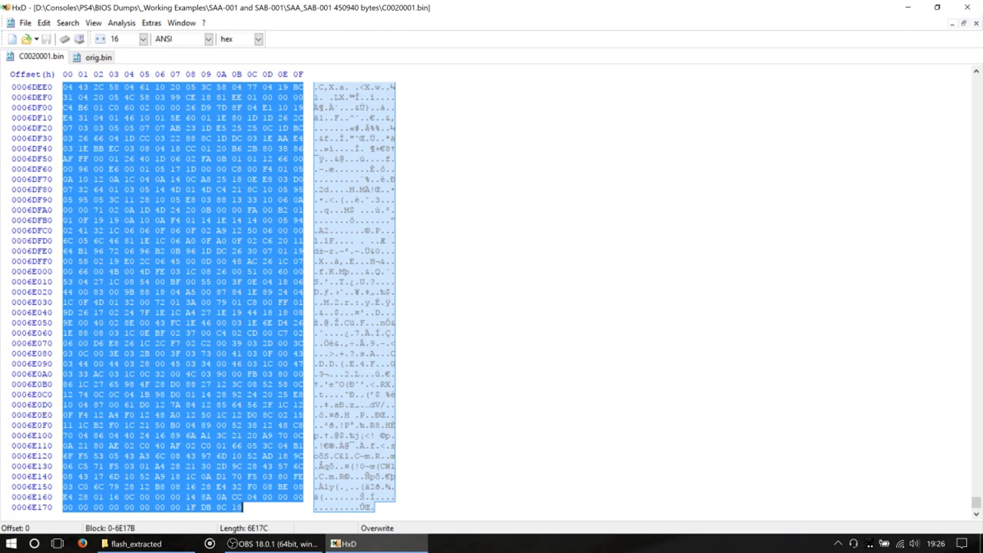
click(97, 57)
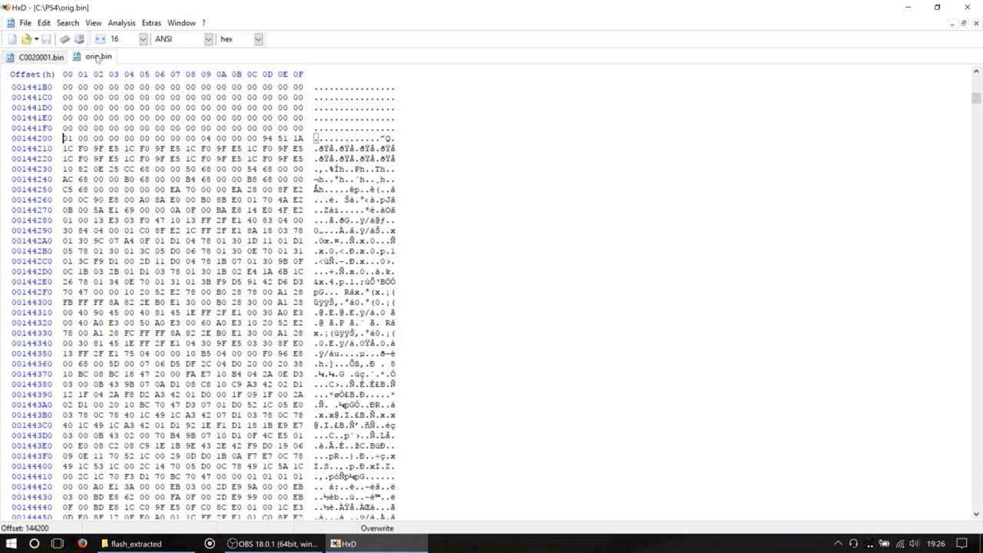
click(44, 23)
click(73, 178)
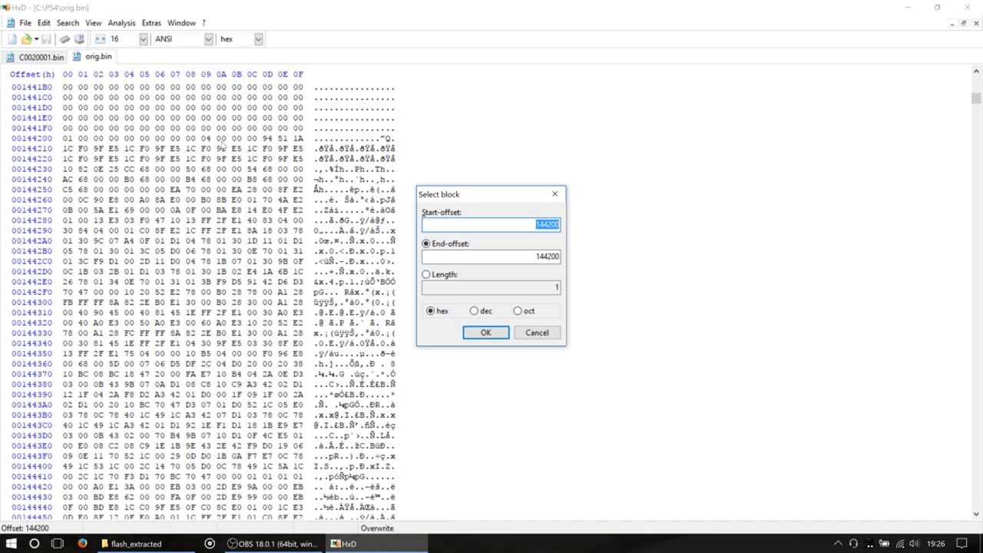
click(426, 275)
text(6)
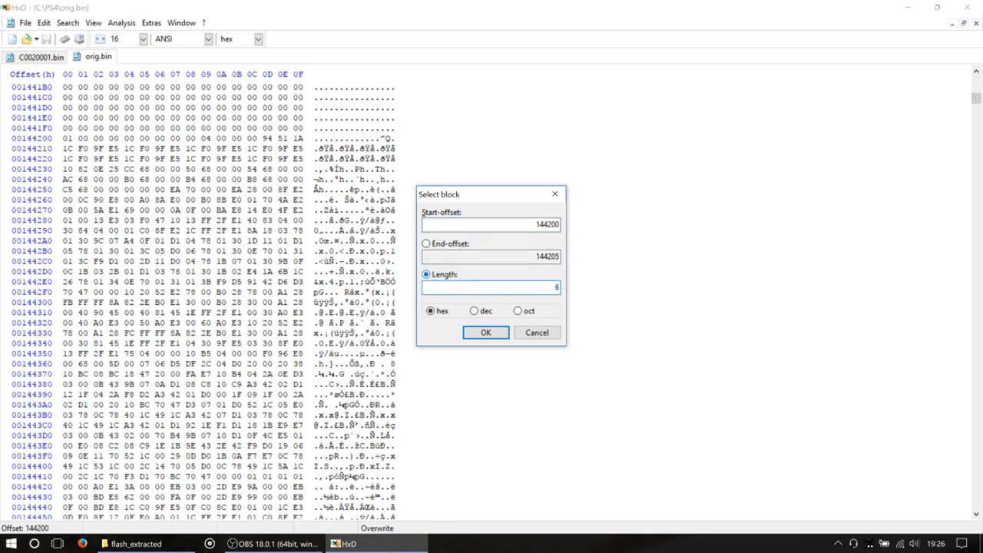
text(E71C)
click(486, 332)
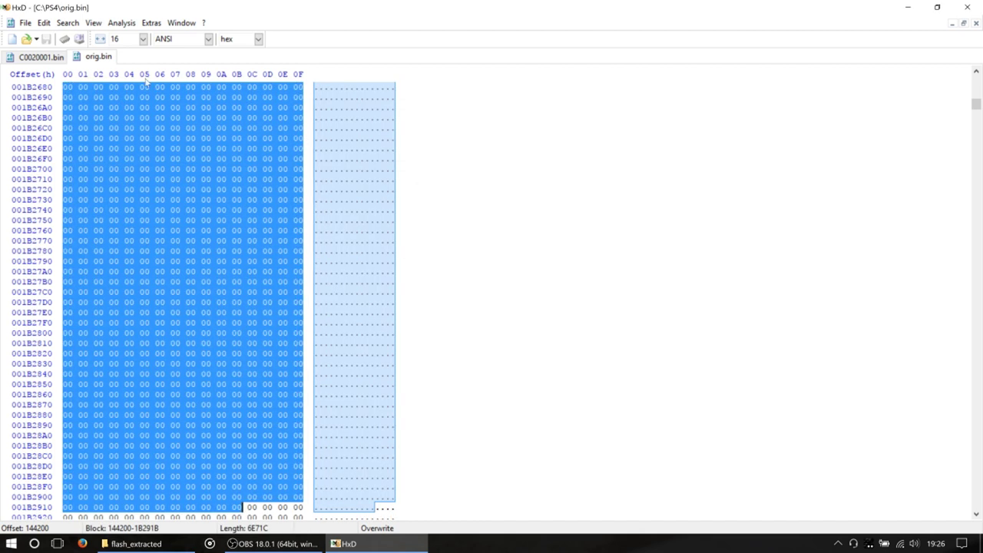
Check the selected block's length in orig.bin against the selection length in the working example C0020001.bin
click(44, 57)
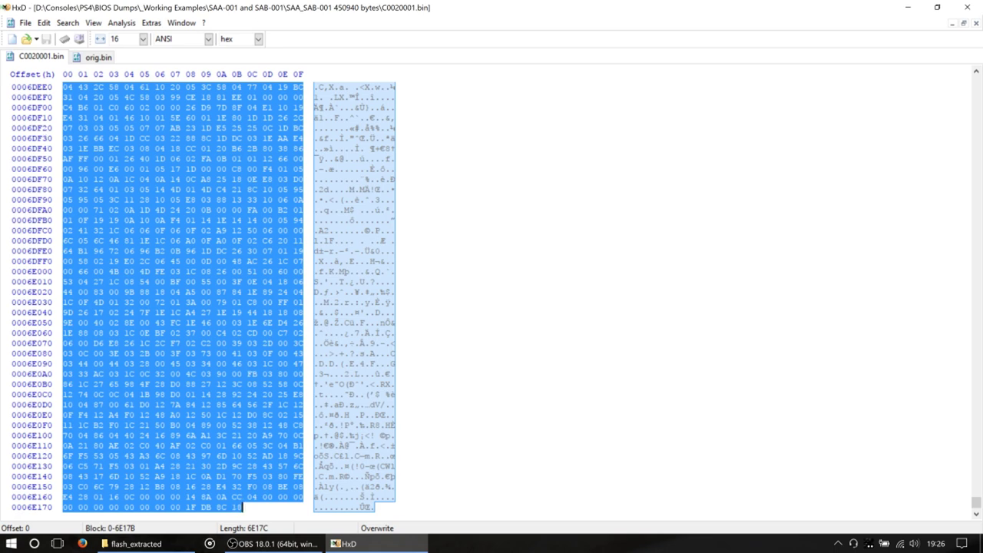
click(96, 57)
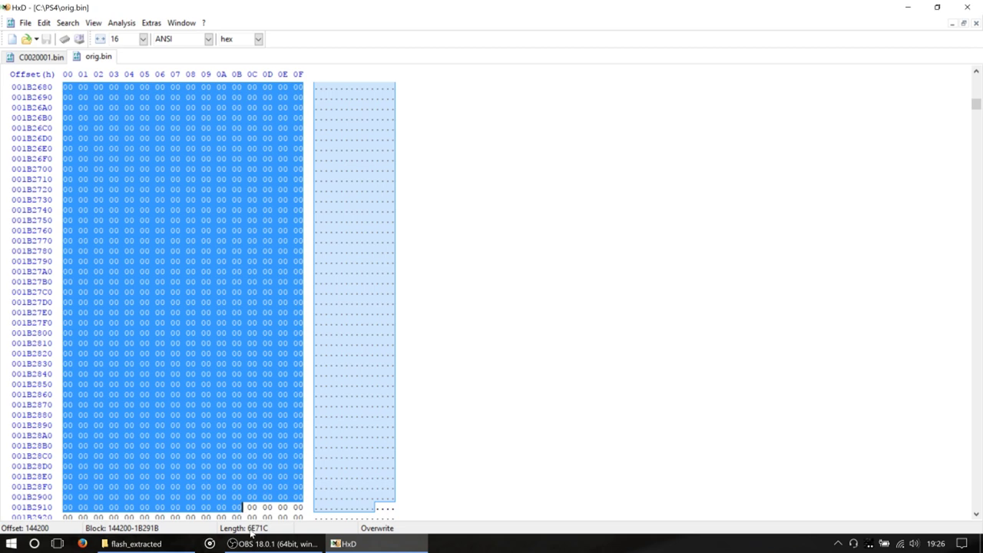
click(35, 59)
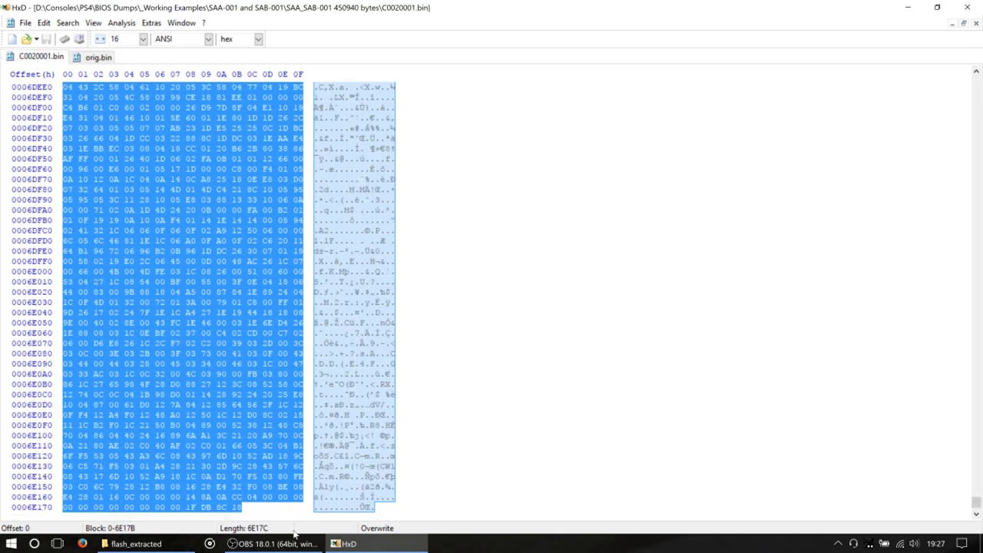
click(92, 57)
Clear the block selection in orig.bin and return to hex offset 144200 from the beginning
click(155, 230)
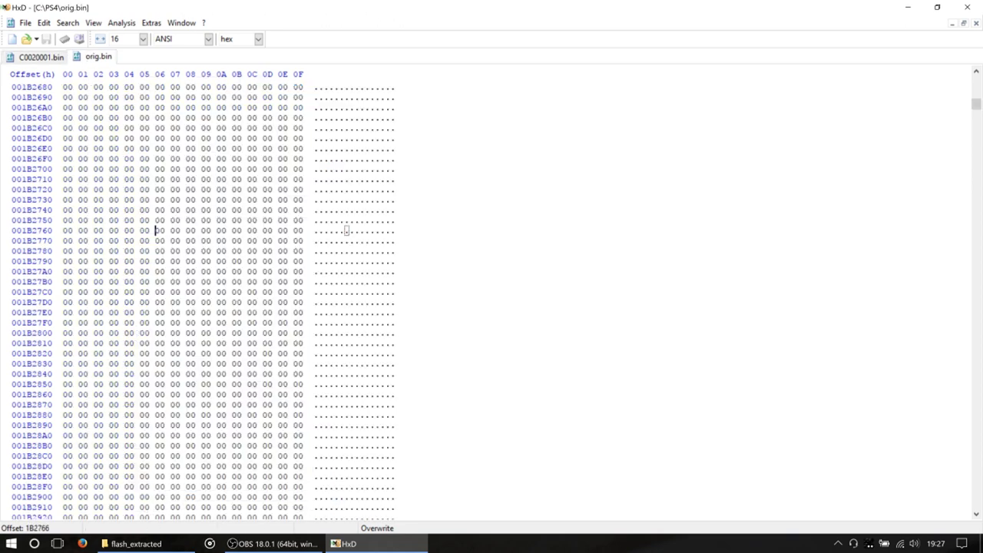
click(44, 22)
mouse_move(67, 22)
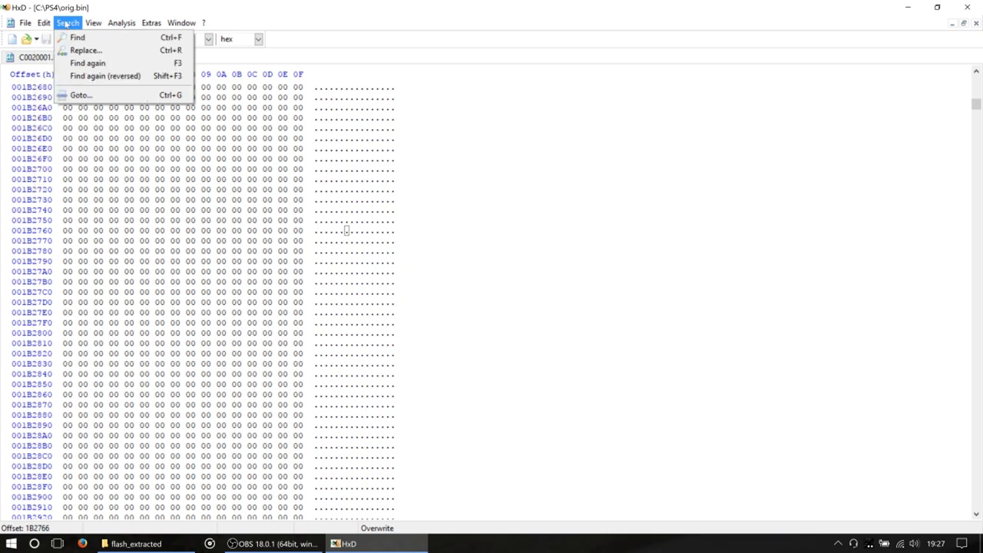
click(89, 95)
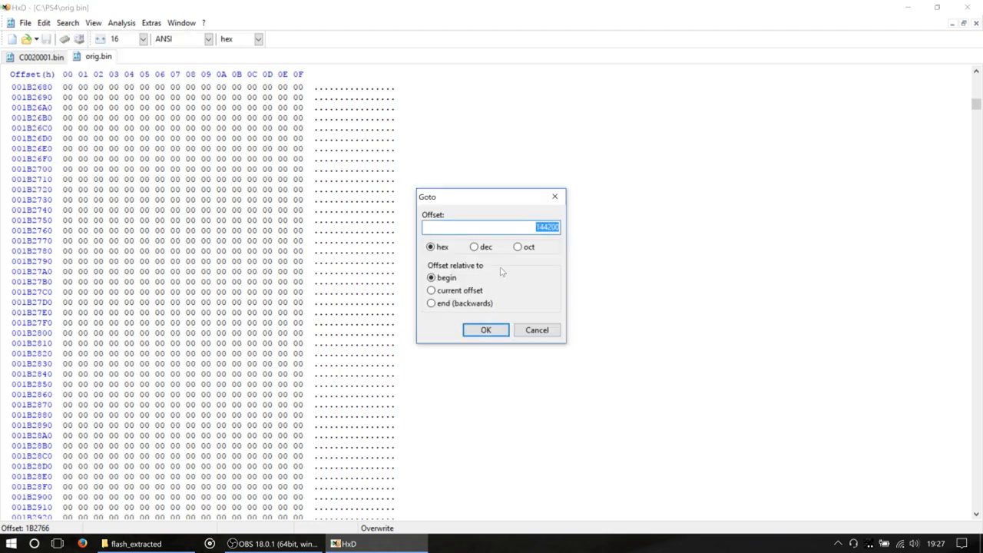
click(501, 330)
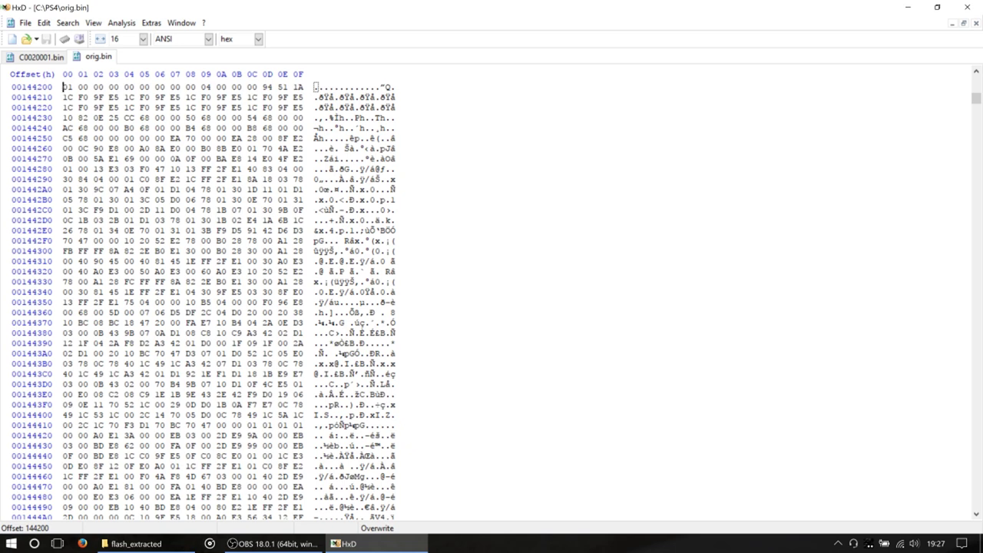
Check the working example's length and select a block of hex length 6E17C from offset 144200 in orig.bin
click(48, 58)
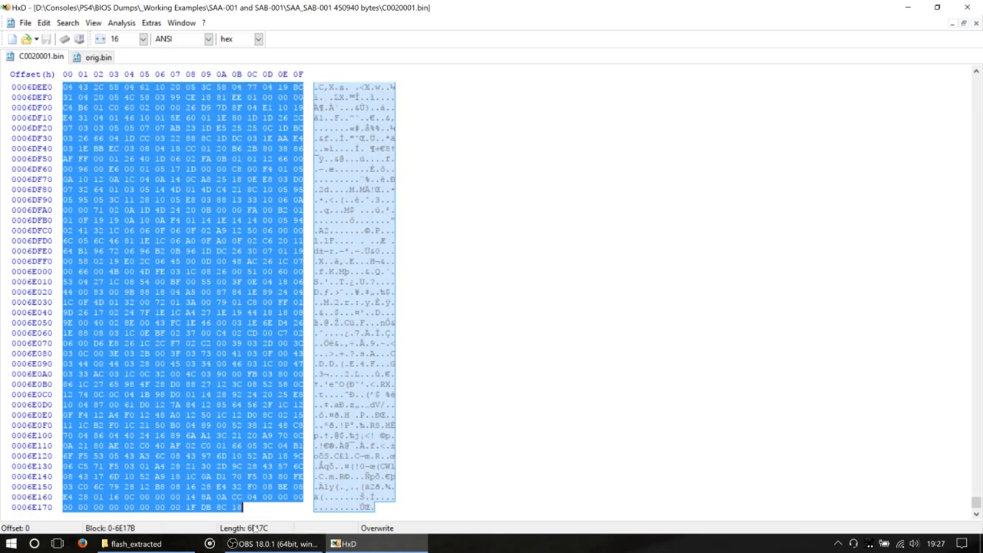
click(84, 59)
click(44, 22)
mouse_move(68, 22)
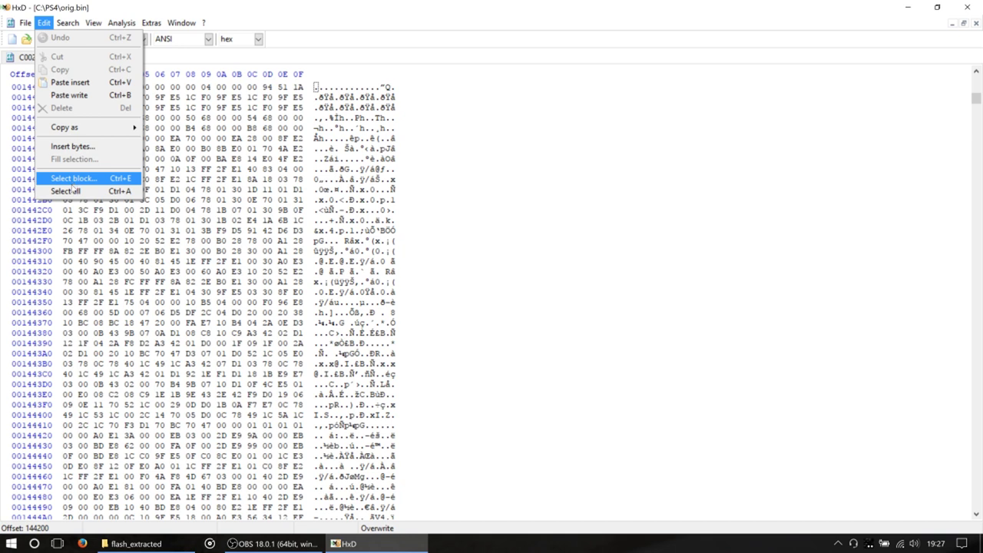
click(71, 179)
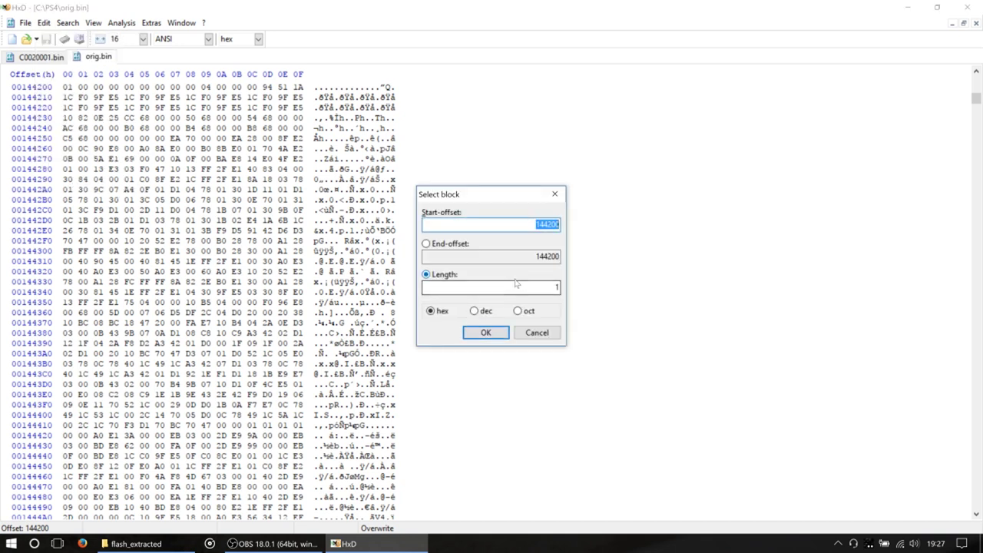
key(Tab)
text(6E17C)
click(479, 333)
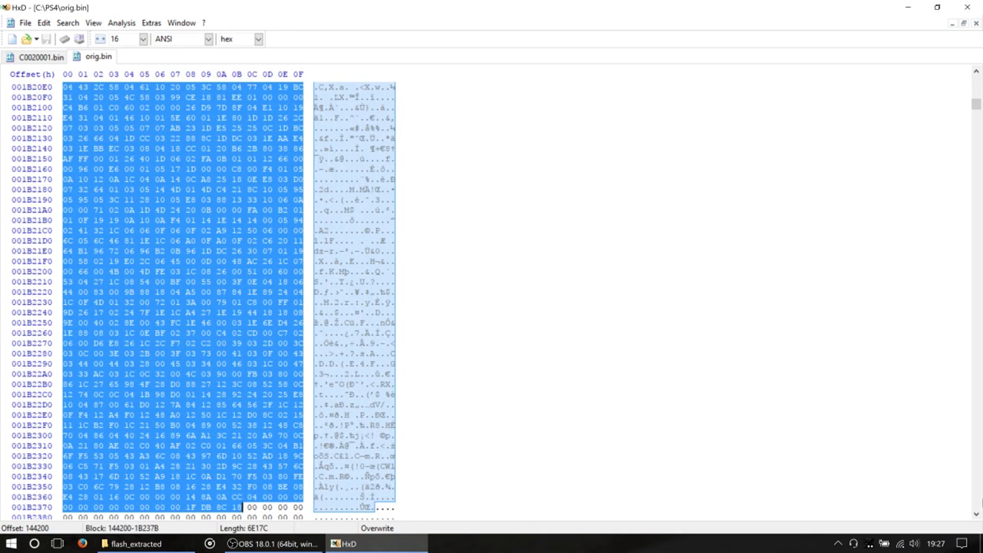
Check the end of the selected block in orig.bin and overwrite the block with the copied working example data using Paste write
scroll(976, 514, down, 4)
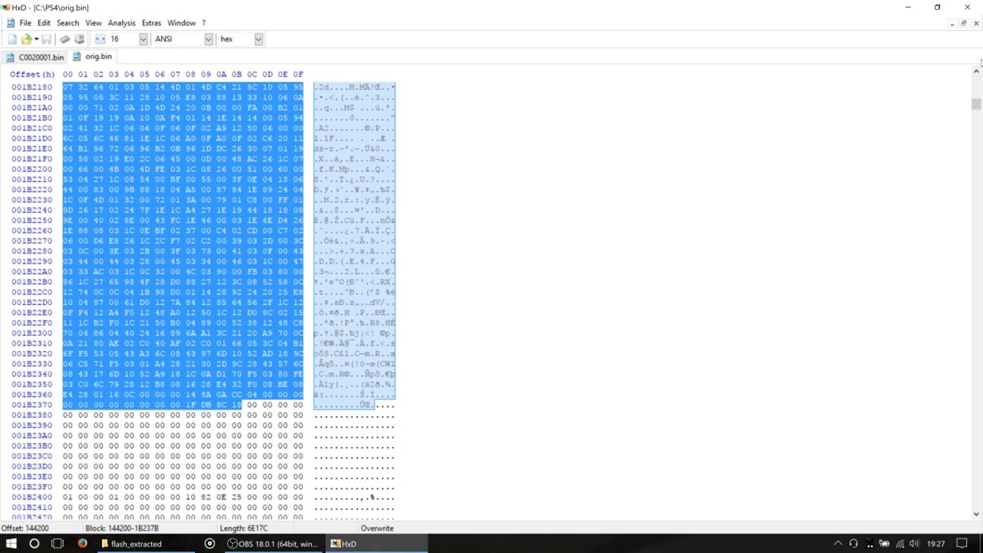
click(977, 71)
click(977, 71)
click(977, 72)
click(977, 71)
click(977, 72)
click(977, 71)
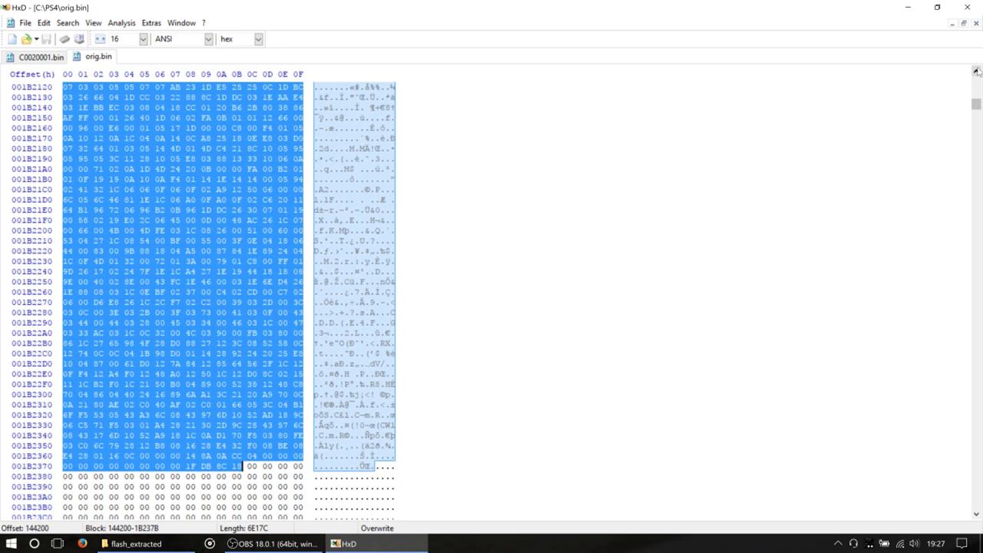
click(977, 71)
click(976, 71)
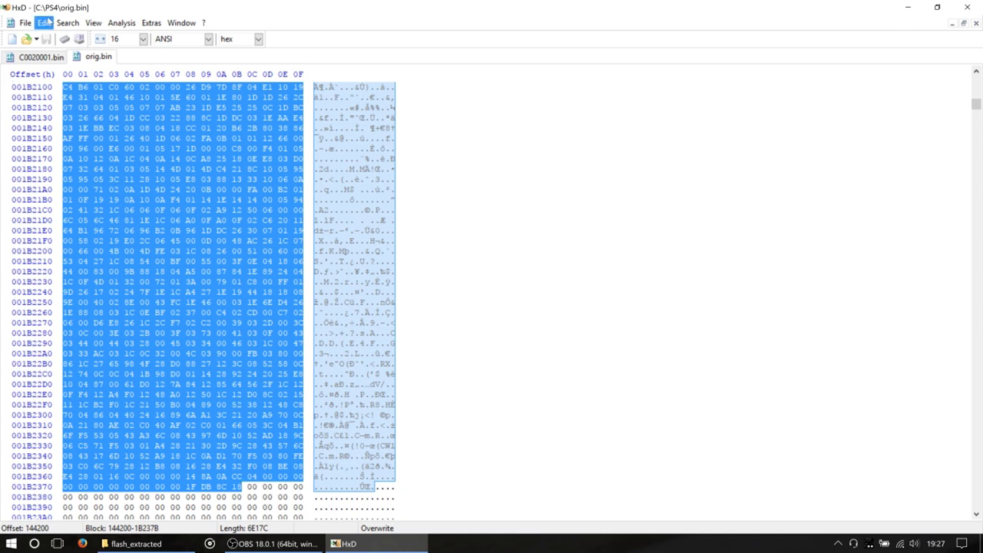
click(44, 23)
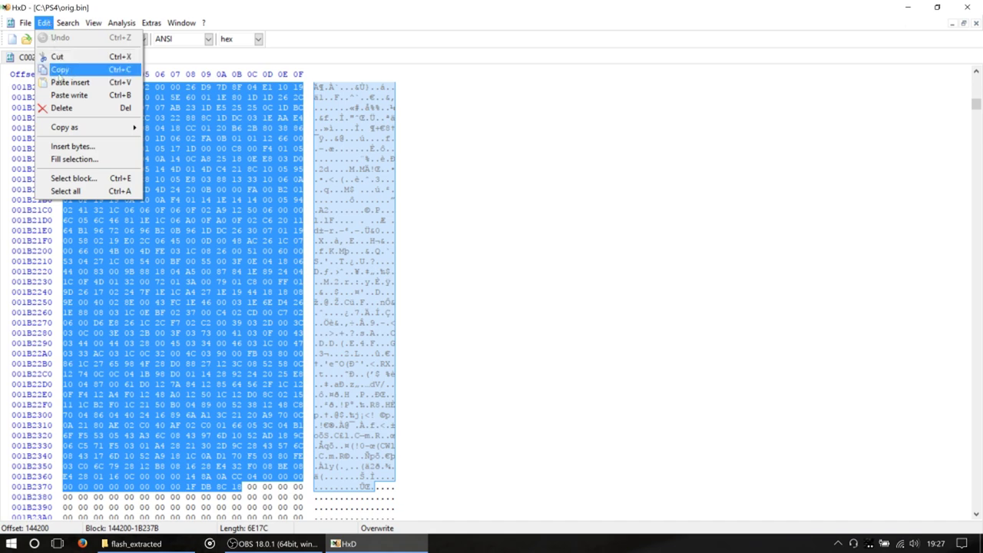
click(70, 95)
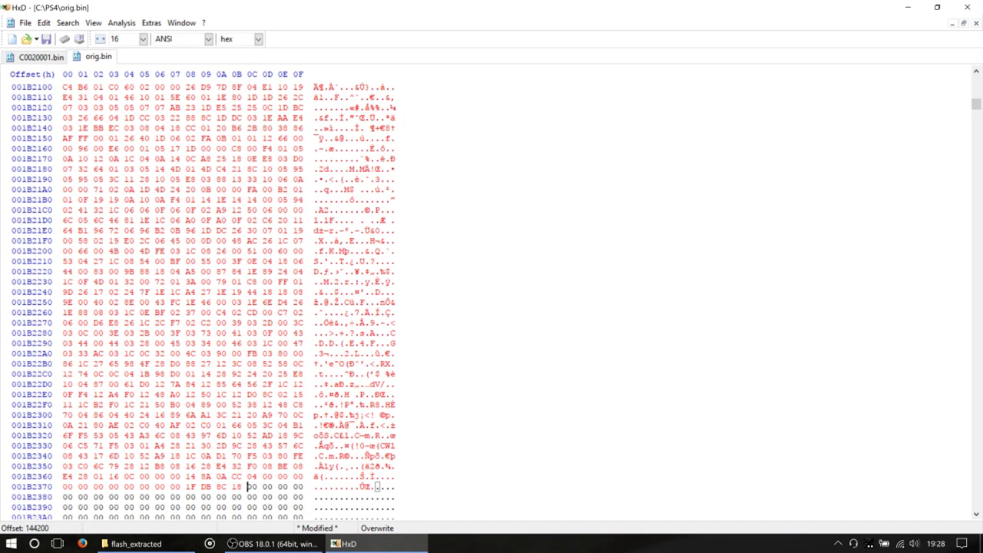
Save the patched dump under the name orig_fixed in the PS4 folder, keeping orig.bin untouched
click(977, 72)
drag(976, 71, 976, 71)
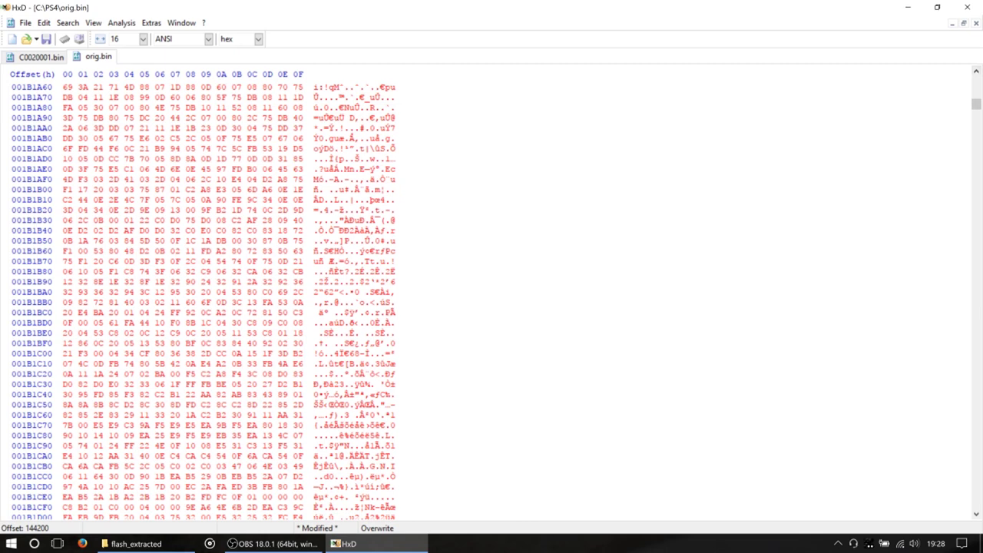
click(26, 23)
click(46, 88)
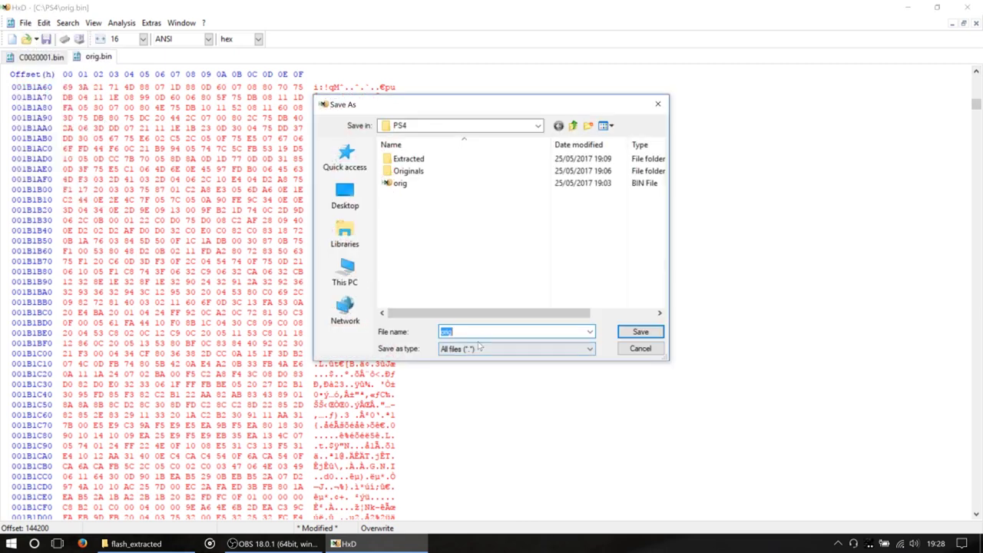
text(orig)
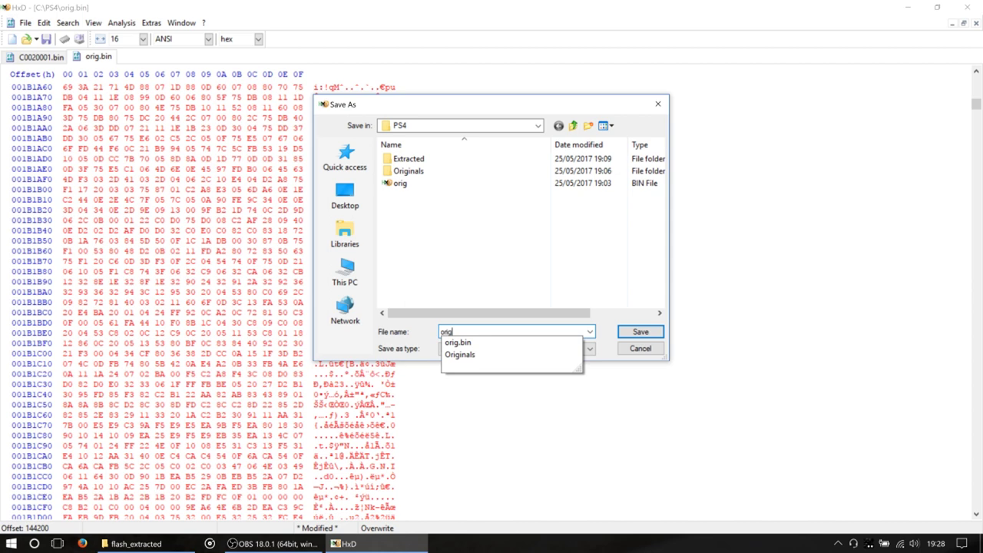
text(_fixed)
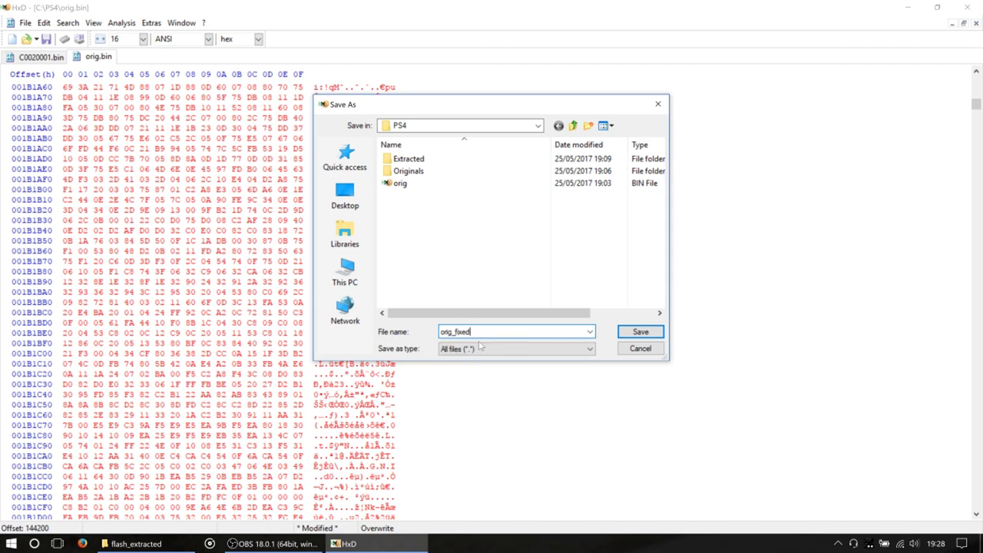
click(647, 332)
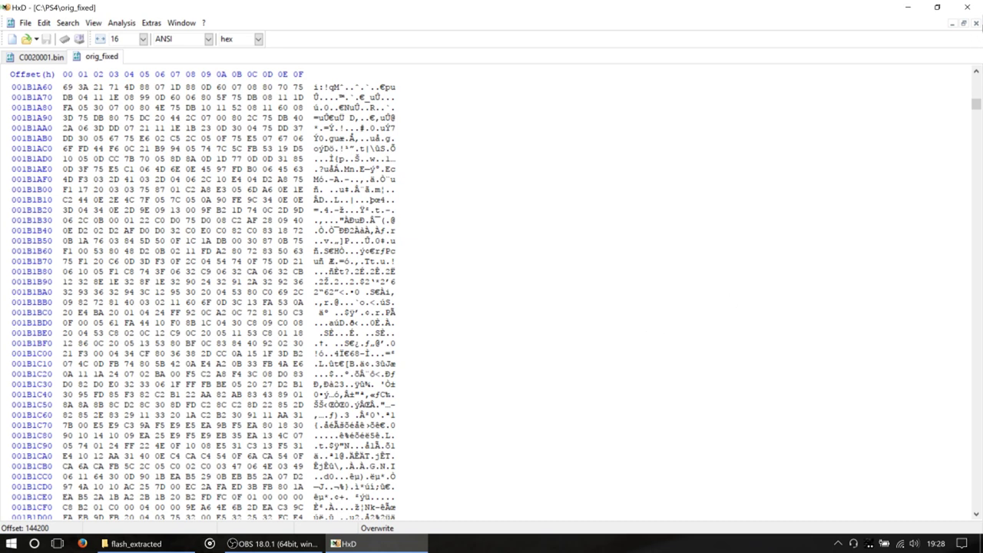
Close both open files and HxD, and return to the C:\PS4 folder in File Explorer
click(977, 24)
click(977, 24)
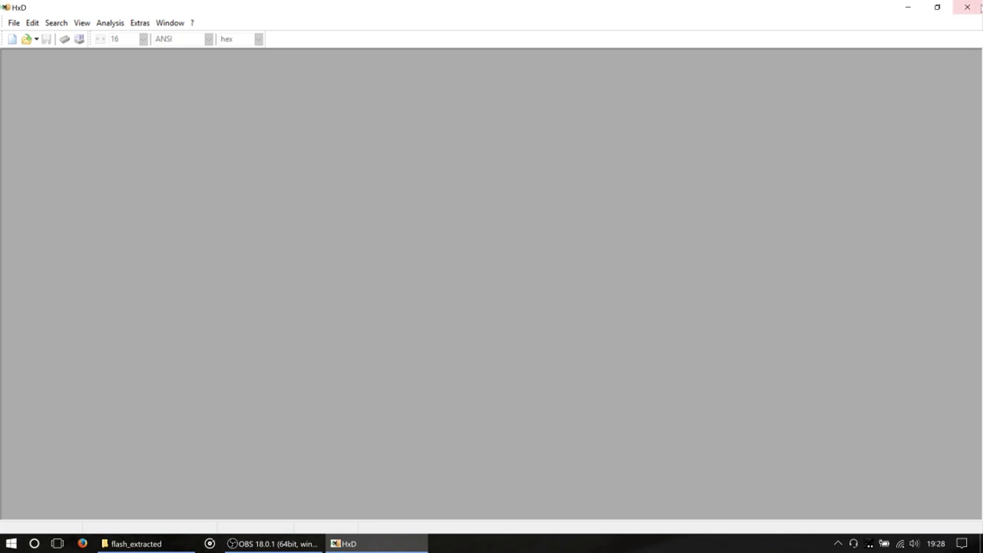
click(980, 7)
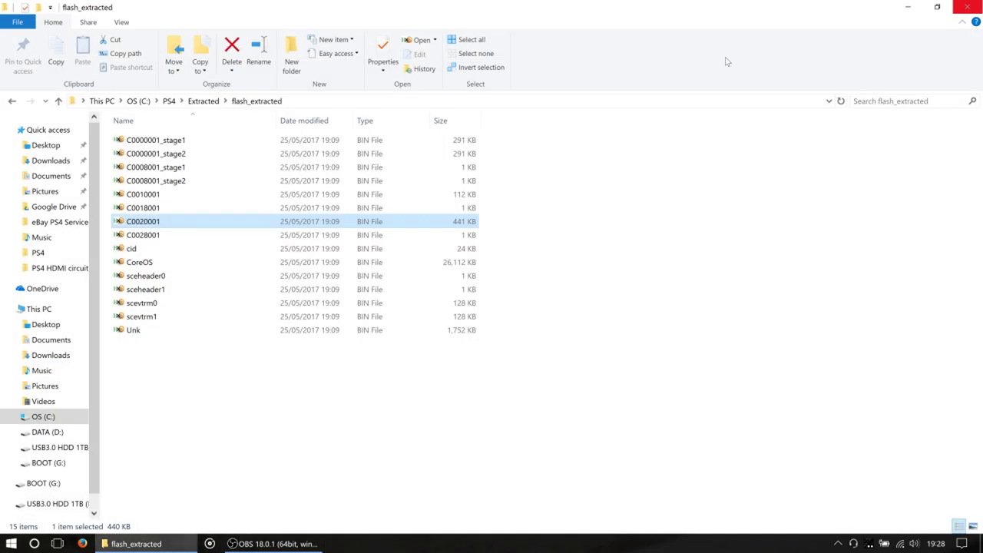
click(203, 100)
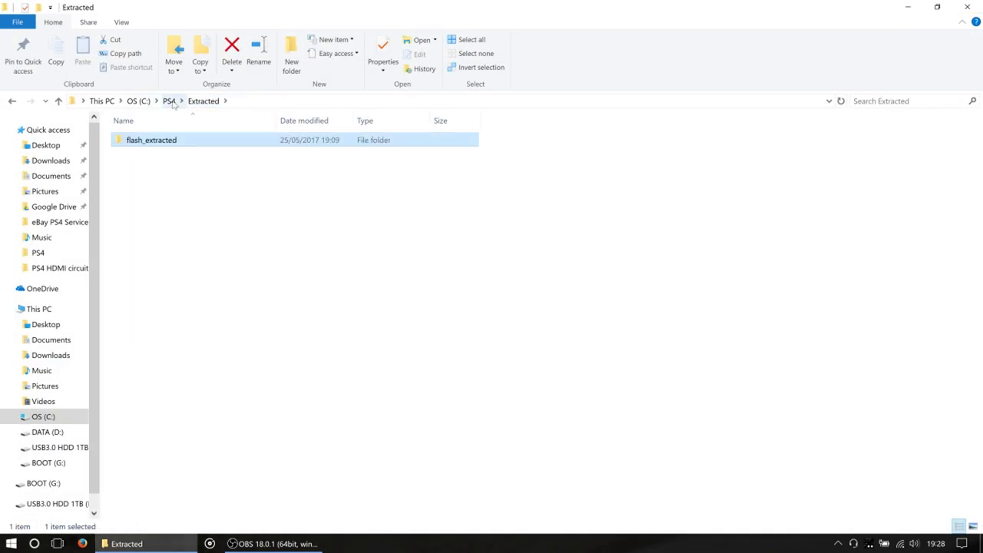
click(169, 101)
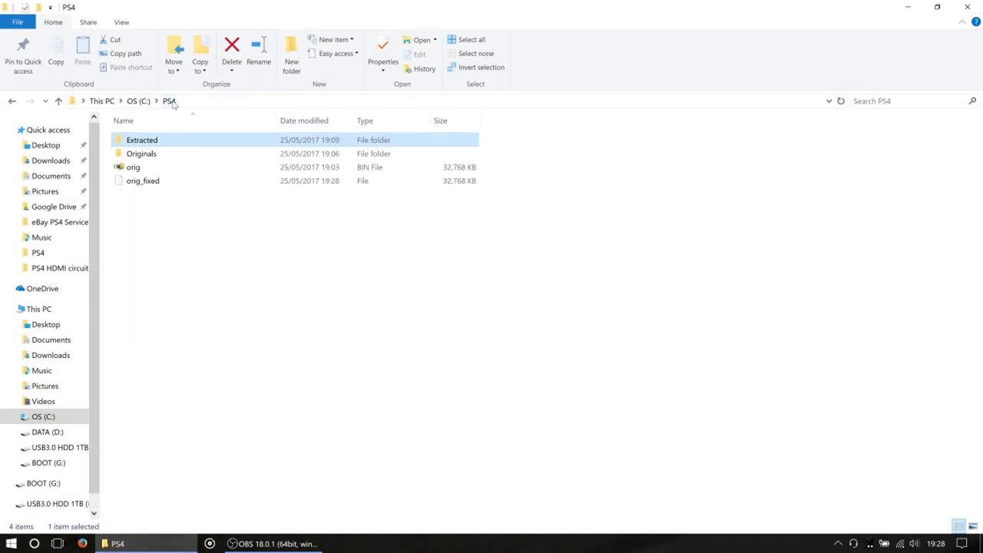
Move the Extracted folder into the Originals folder and check the contents of Originals
drag(151, 142, 155, 157)
click(153, 139)
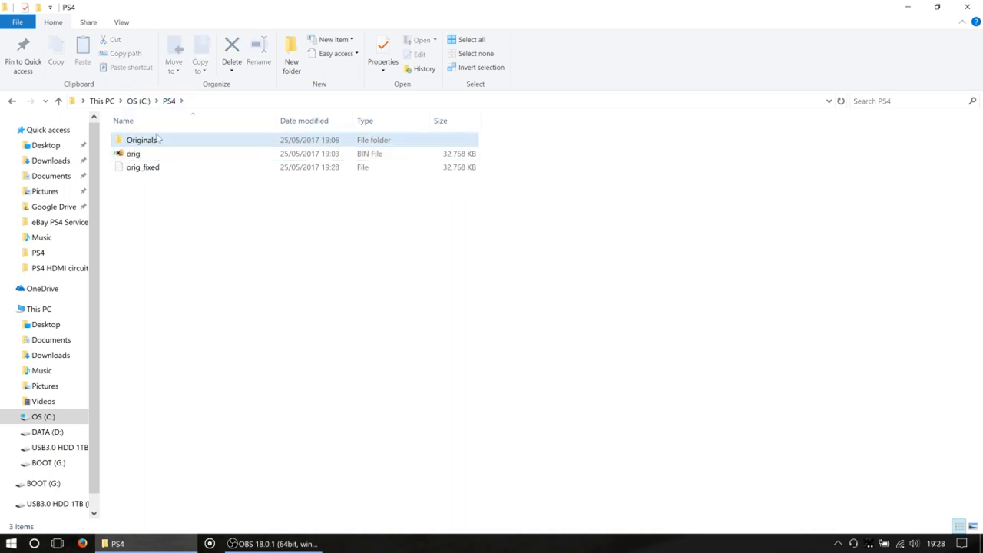
double_click(154, 140)
click(168, 101)
click(192, 238)
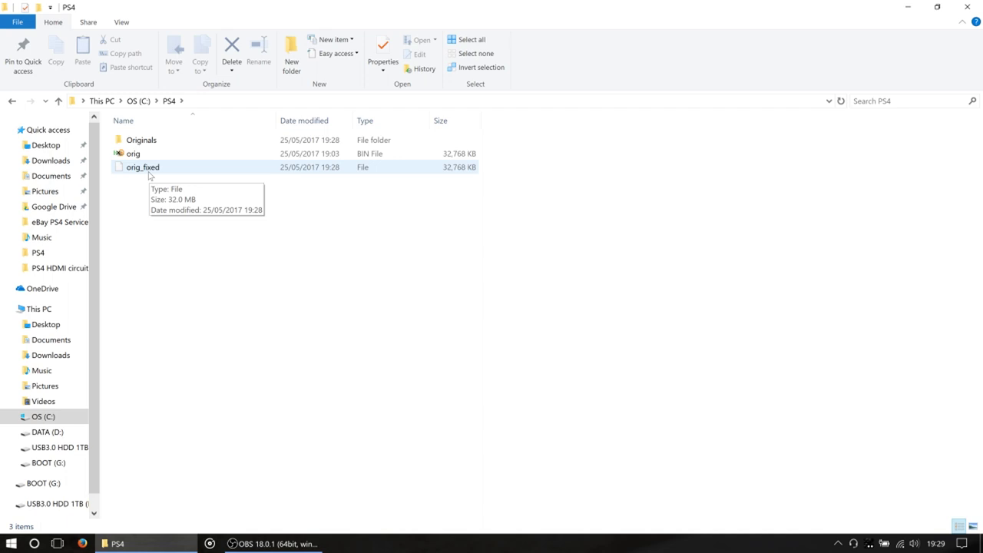
Rename the orig_fixed file to orig_fixed.bin
click(149, 170)
click(159, 170)
click(213, 247)
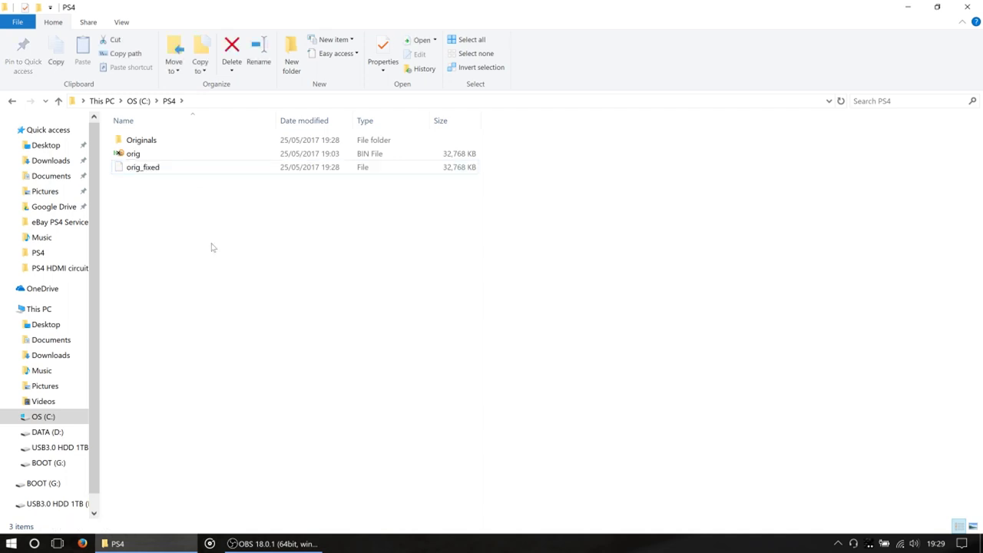
click(165, 172)
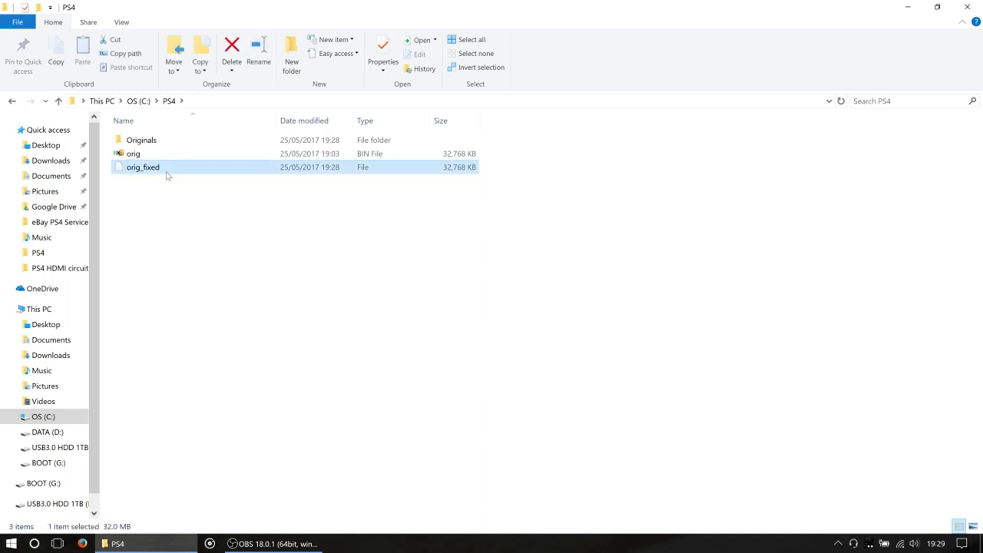
click(168, 172)
key(End)
text(.bin)
key(Return)
click(335, 300)
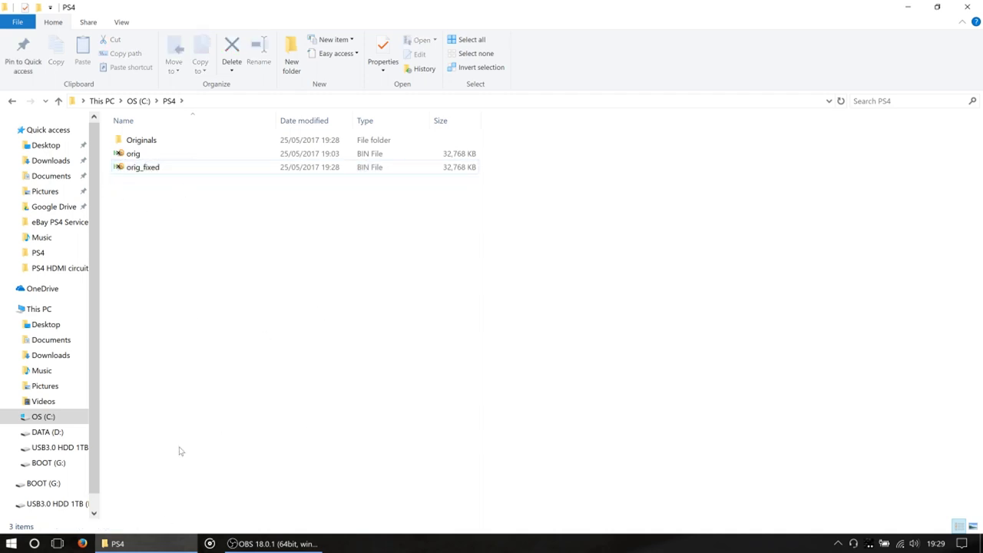
Switch to PS4 AC1D Flash-Tool and load orig_fixed.bin as the NOR dump in its extractor
click(168, 538)
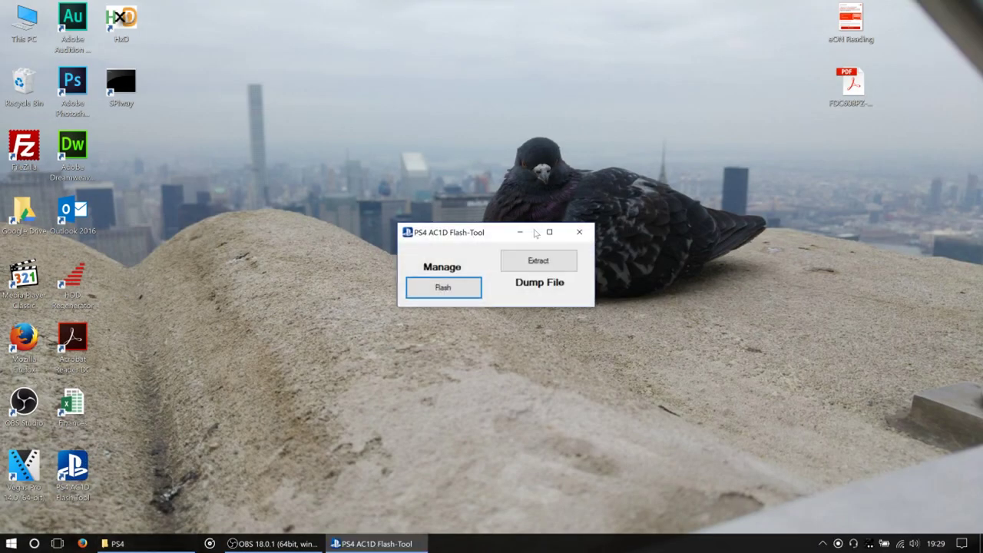
click(552, 262)
click(622, 161)
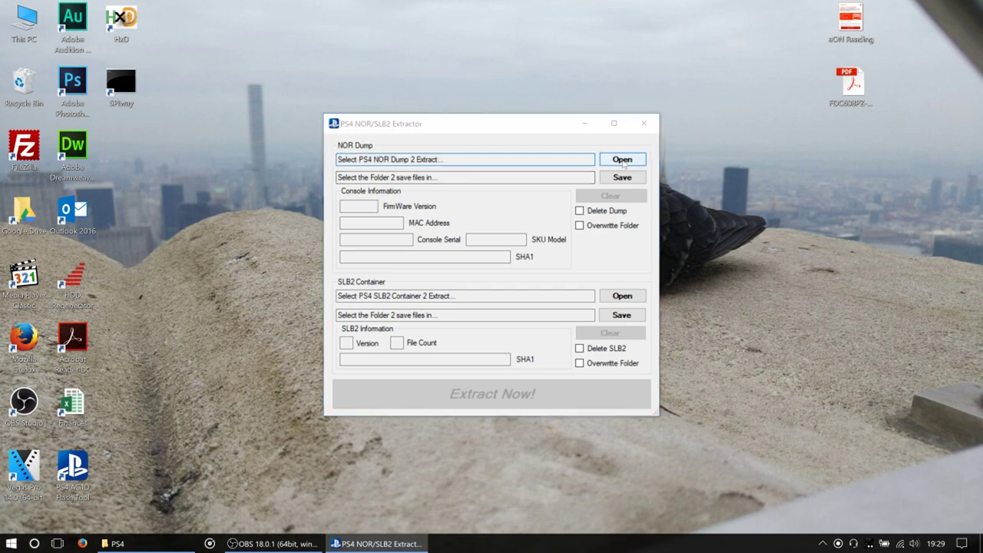
double_click(470, 248)
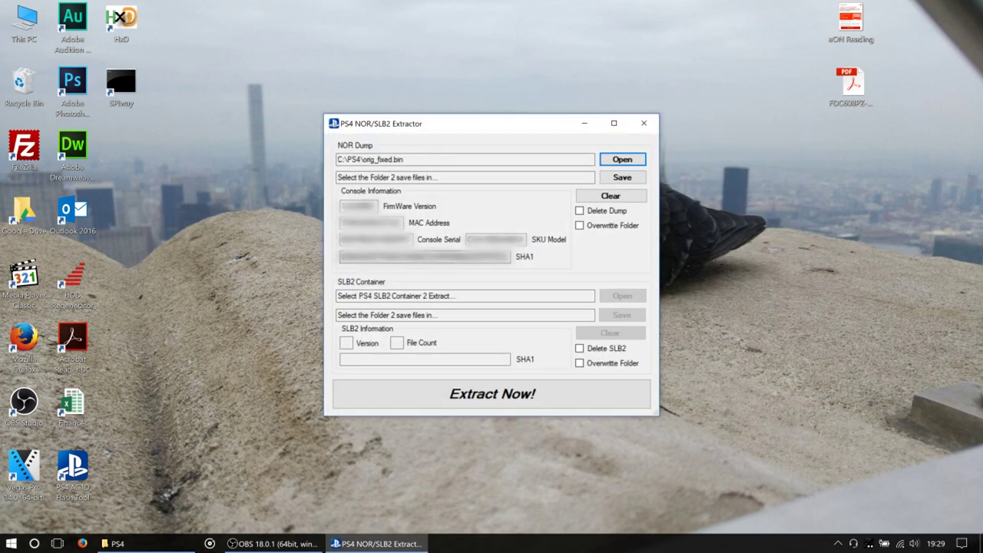
Set the NOR dump's output folder to C:\PS4 and extract the dump
click(622, 176)
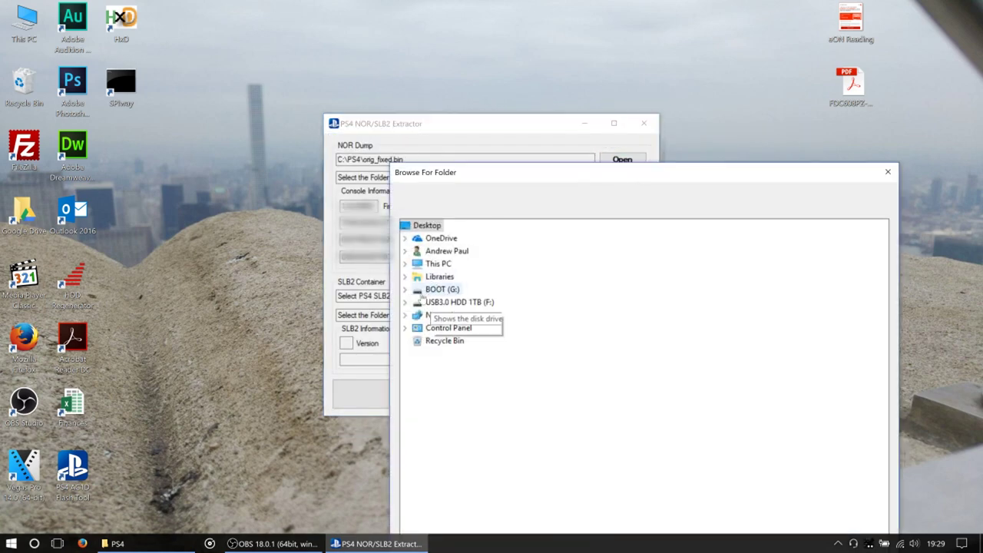
click(405, 264)
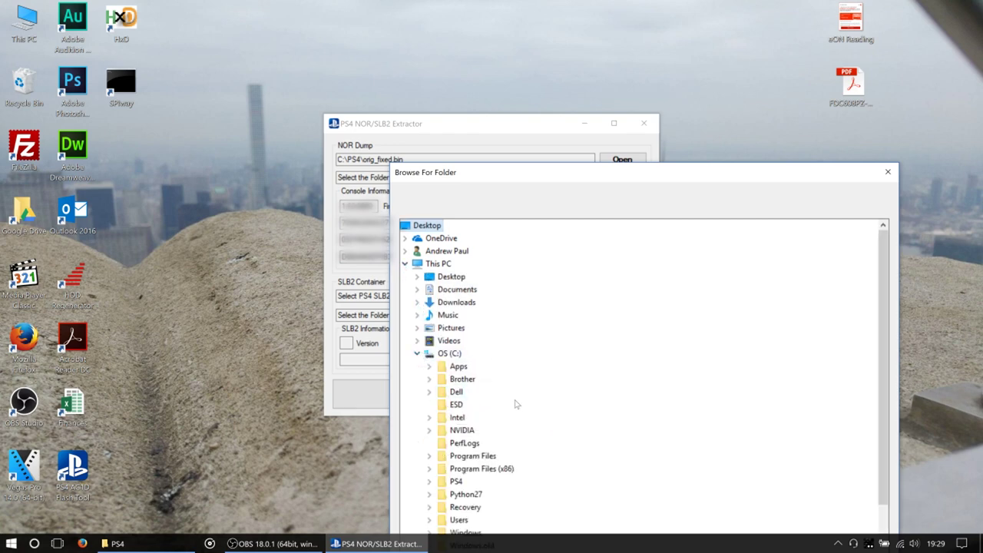
click(456, 481)
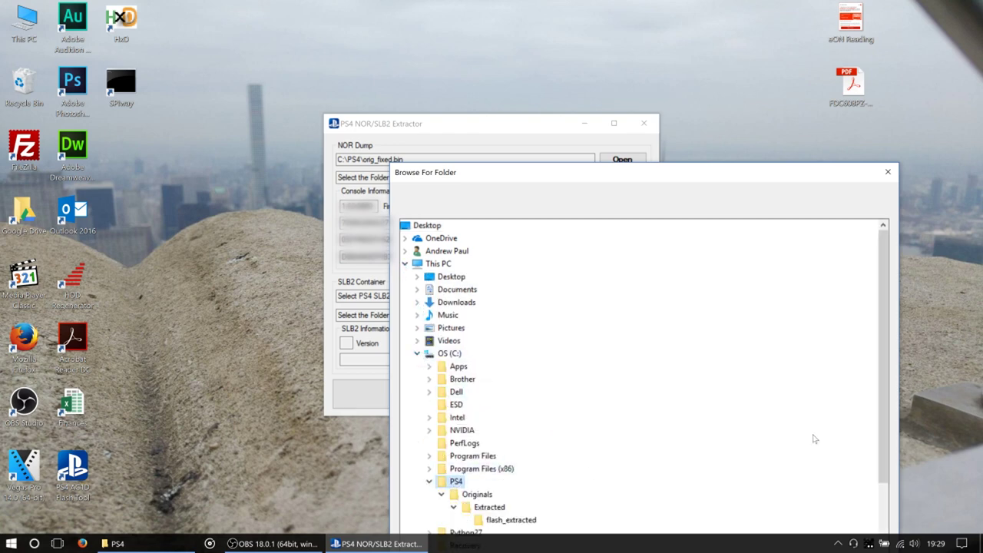
scroll(879, 380, down, 2)
drag(783, 176, 718, 39)
click(738, 475)
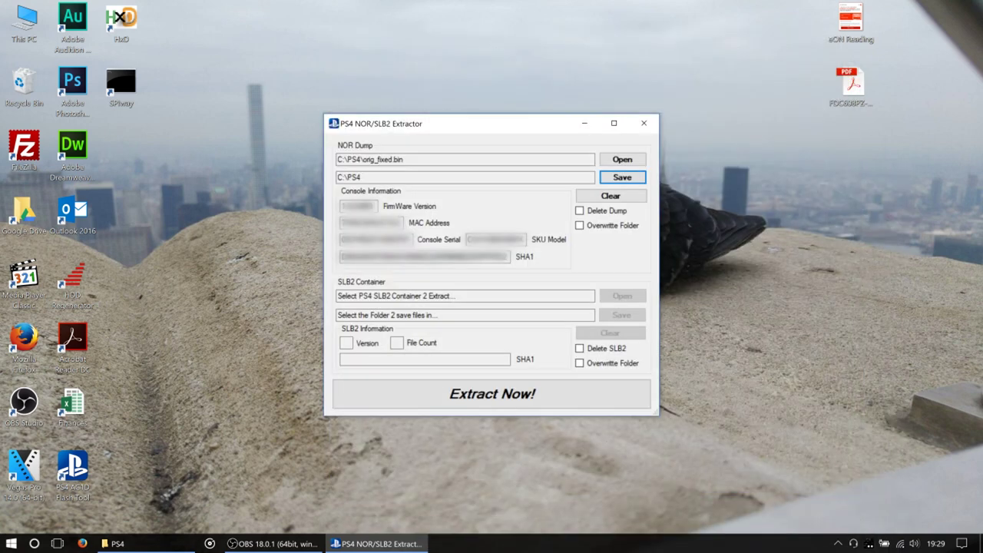
click(529, 398)
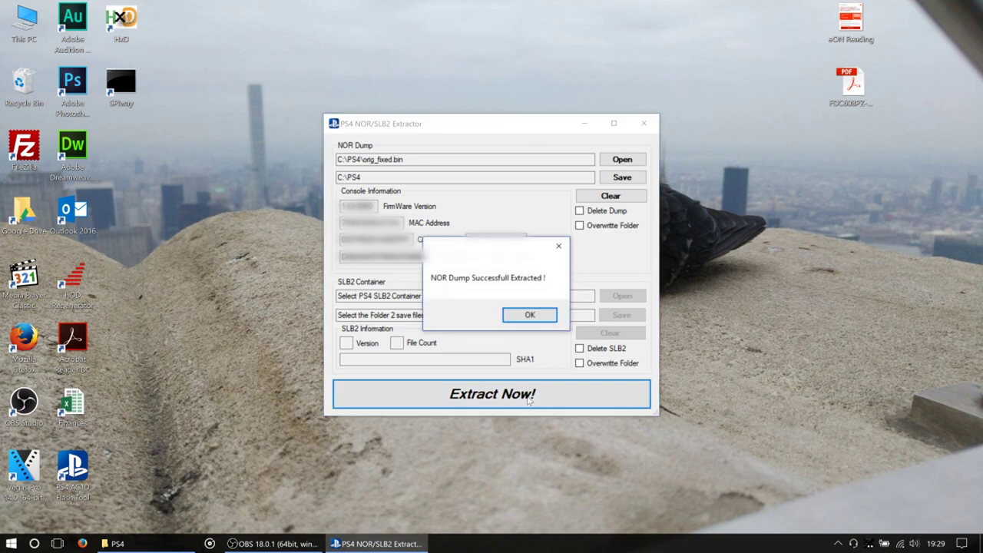
click(537, 314)
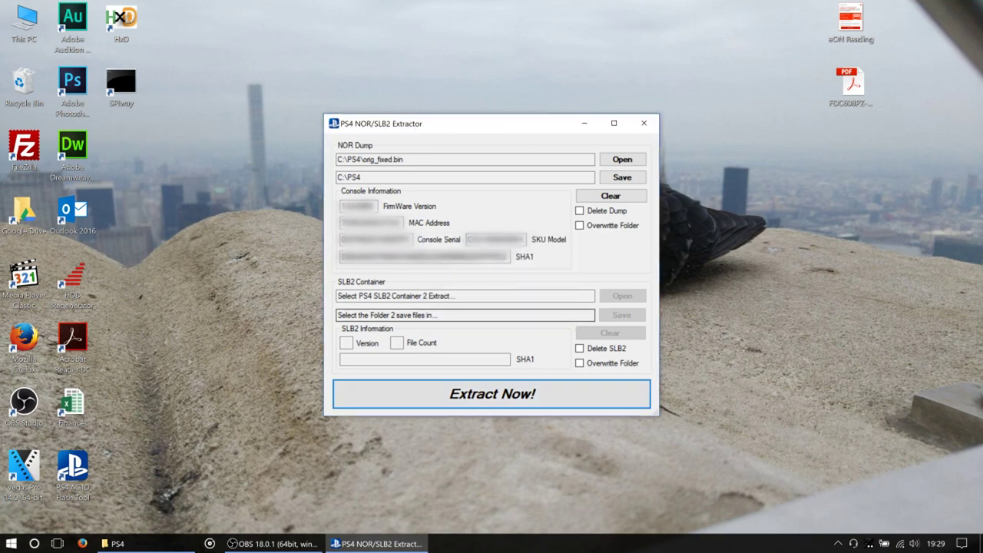
Switch to File Explorer and open the newly extracted C0020001.bin from C:\PS4\flash_extracted in HxD
click(165, 540)
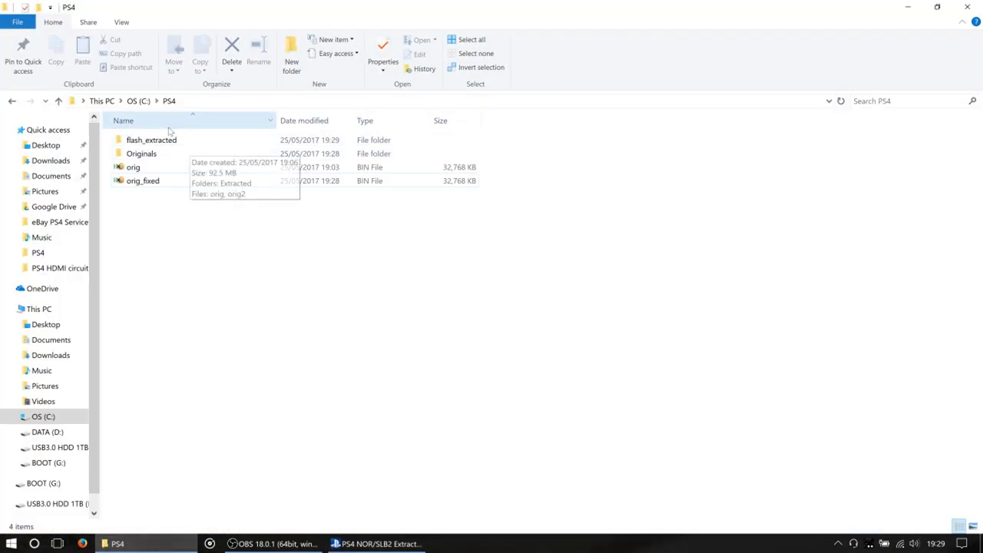
click(168, 141)
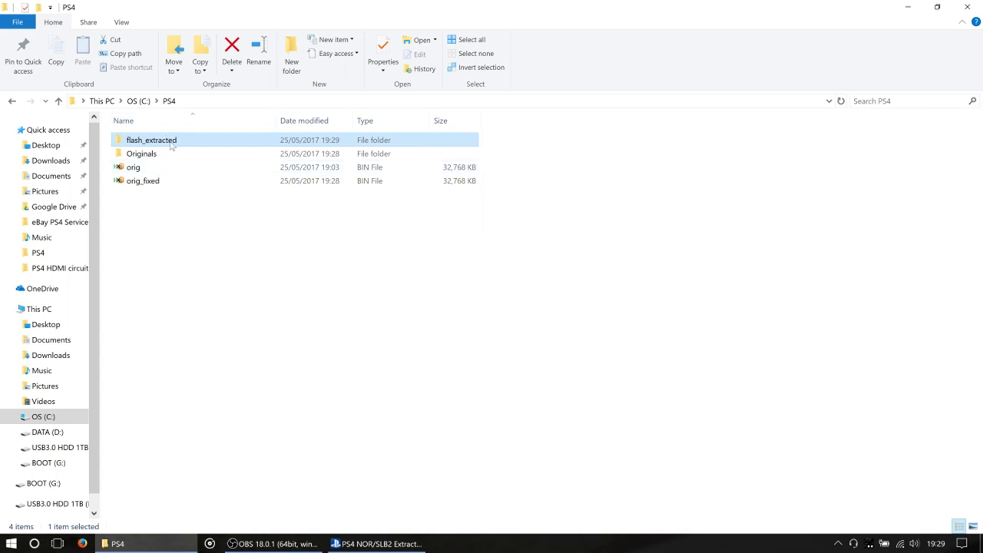
double_click(171, 144)
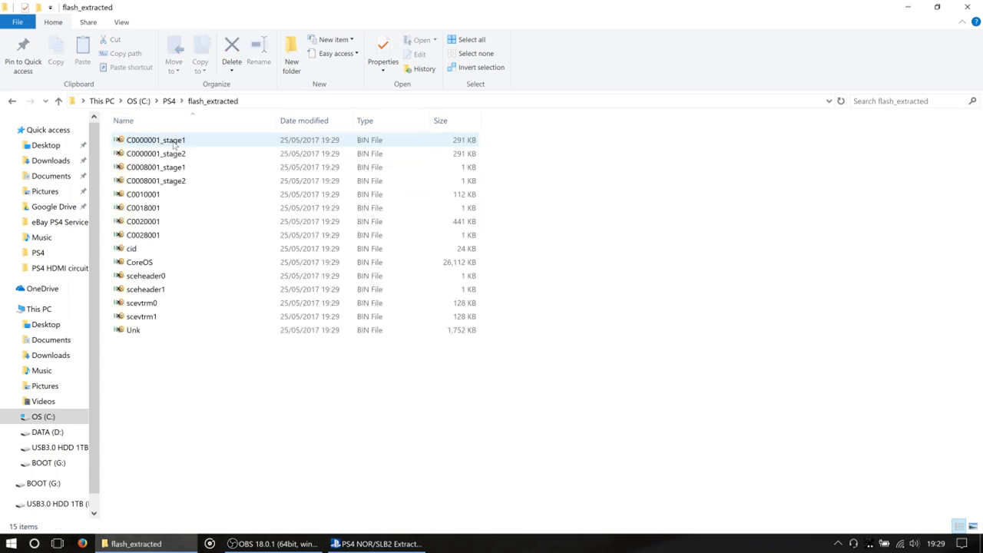
double_click(166, 222)
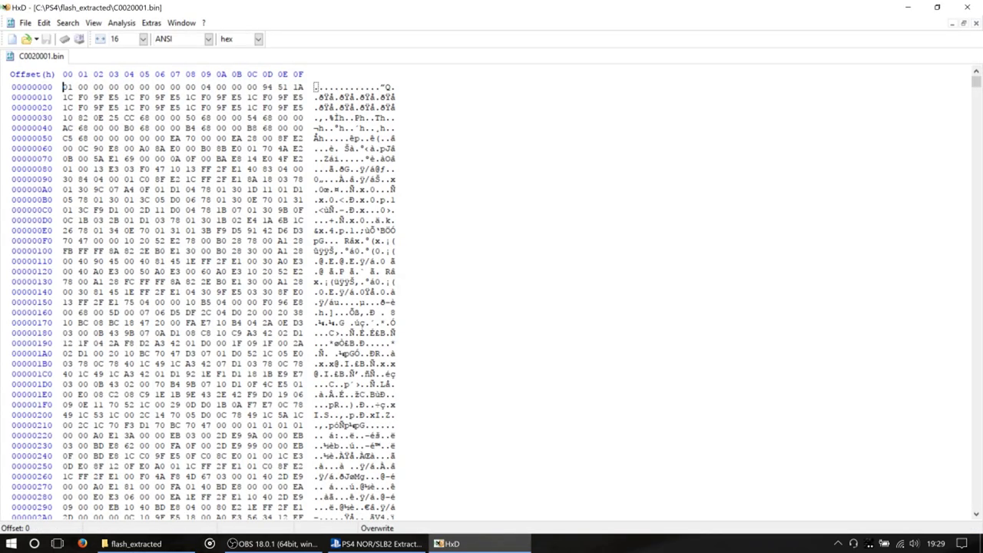
Open the working example C0020001.bin from the "SAA_SAB-001 450940 bytes" folder on drive D alongside the extracted file, and return to the extracted file
click(26, 38)
click(460, 127)
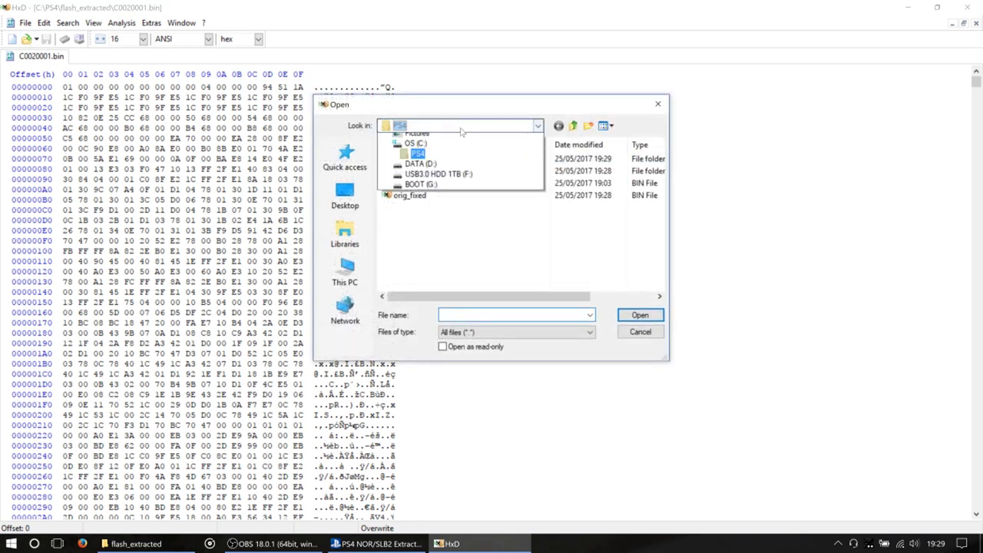
click(440, 322)
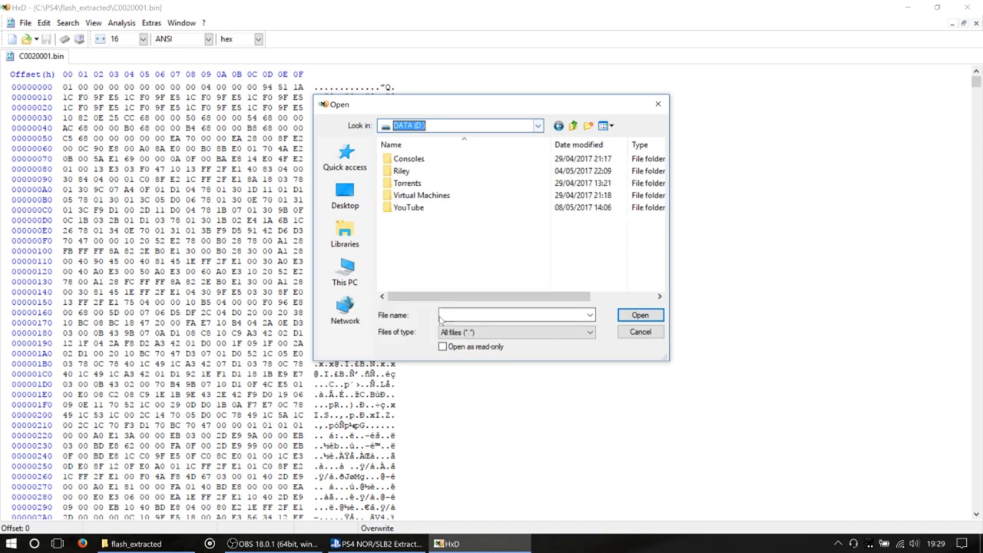
double_click(418, 159)
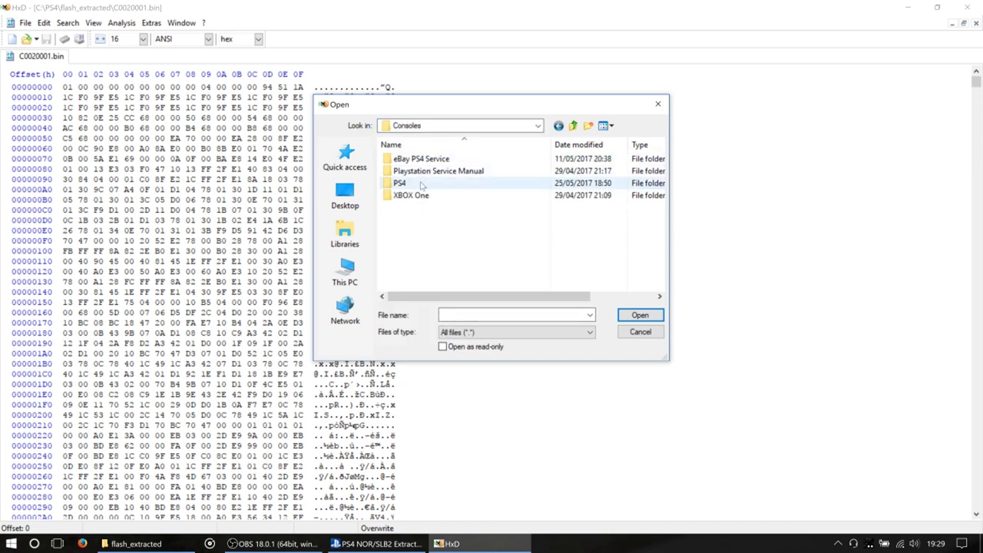
double_click(424, 184)
double_click(428, 159)
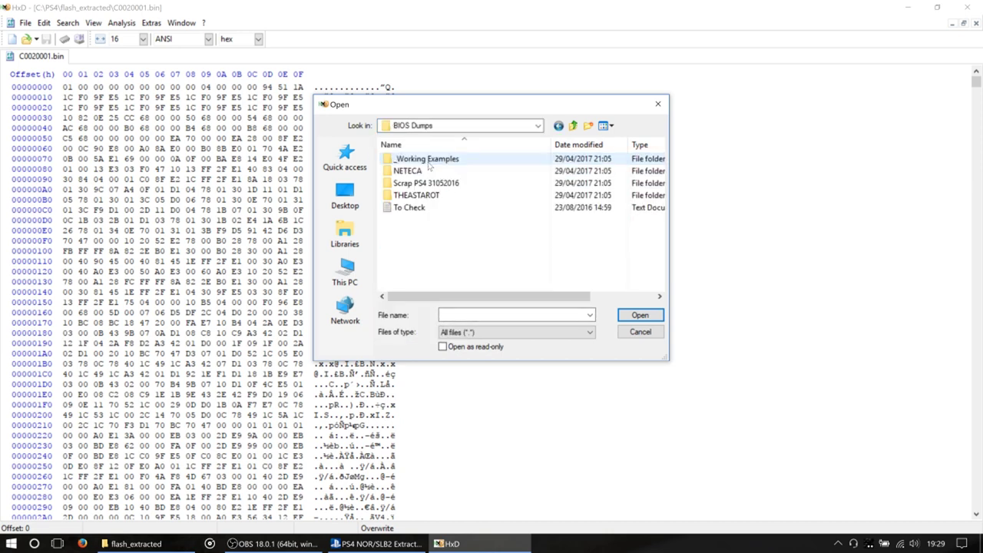
double_click(435, 161)
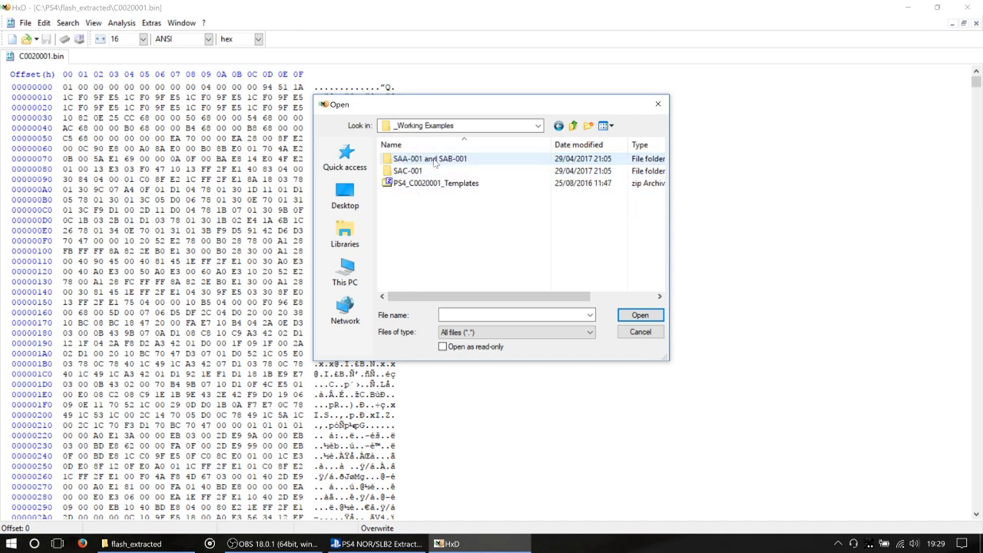
double_click(435, 162)
click(436, 161)
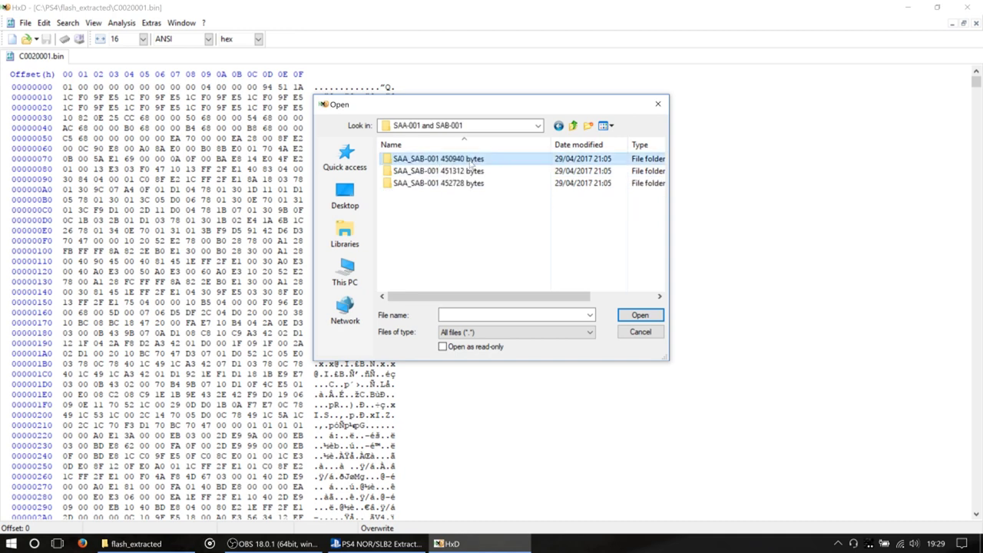
click(637, 317)
double_click(421, 158)
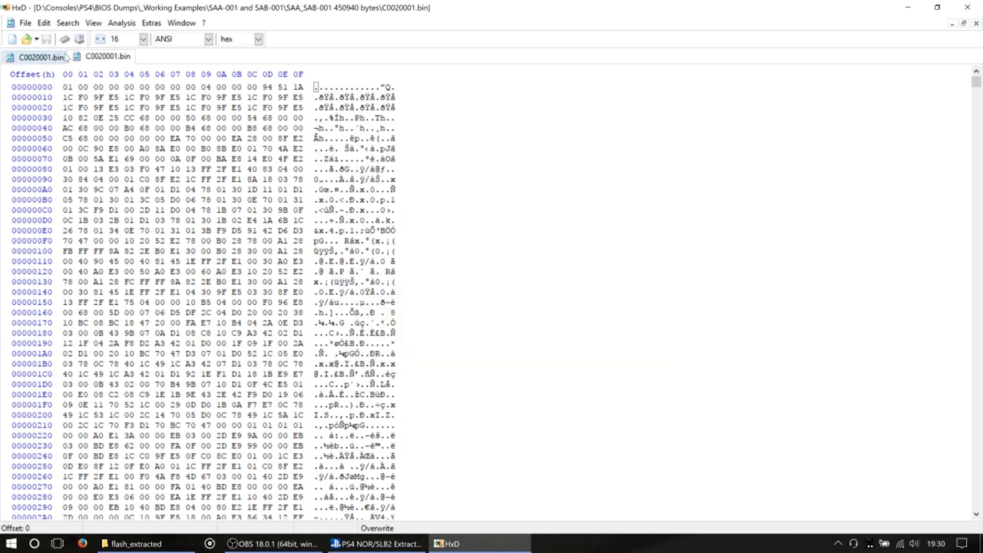
click(48, 60)
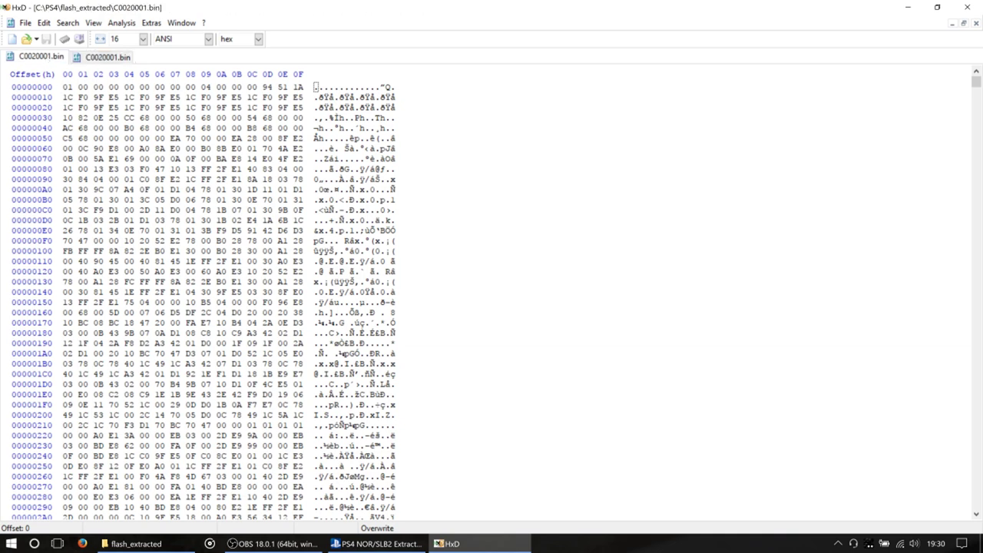
Compare the extracted C0020001.bin with the working example C0020001.bin for differences, dismiss the result, and close HxD
click(122, 23)
mouse_move(176, 63)
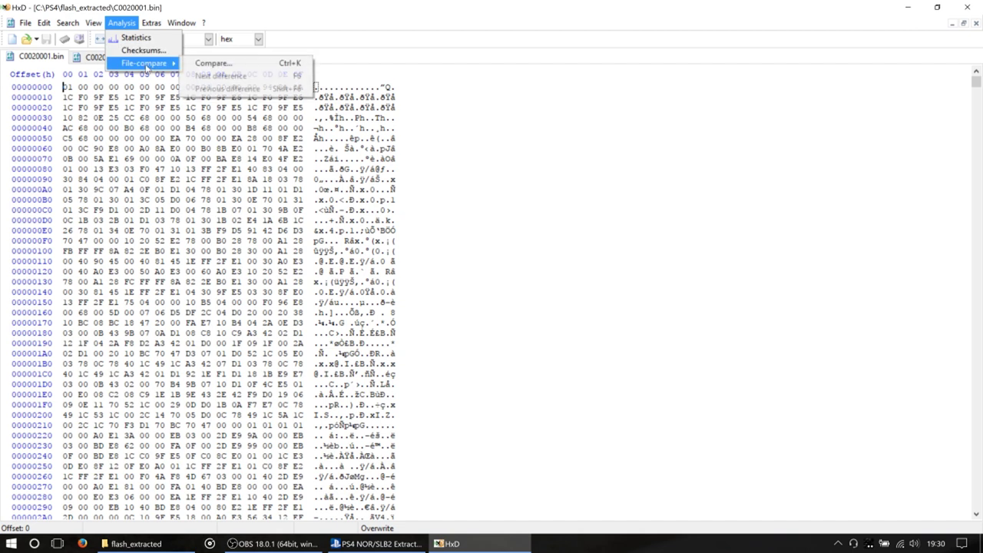
click(206, 63)
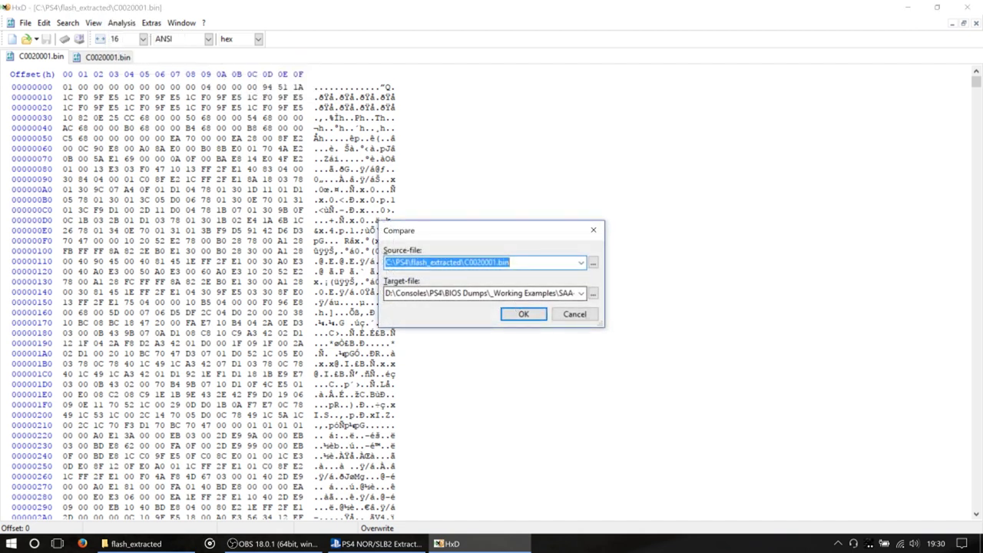
key(Tab)
key(Tab)
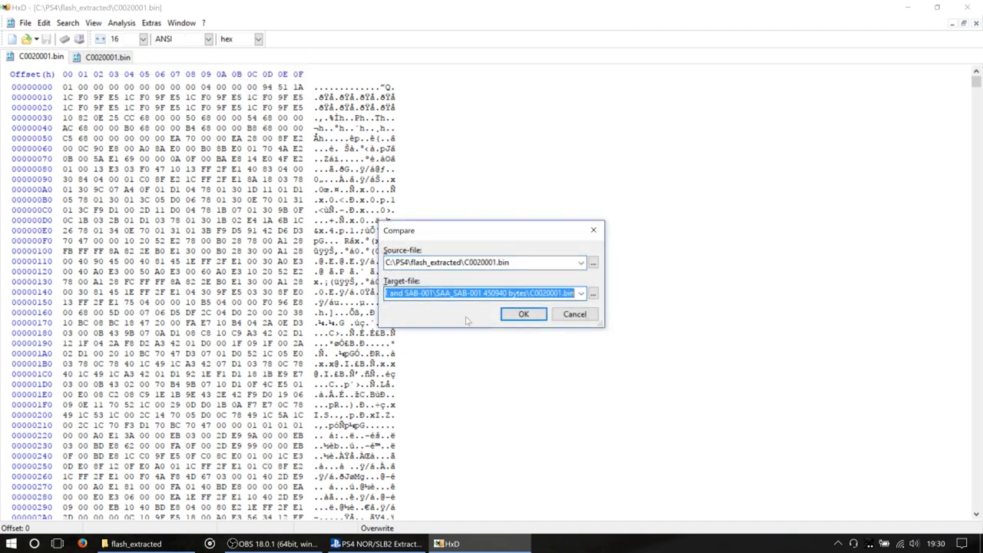
click(532, 321)
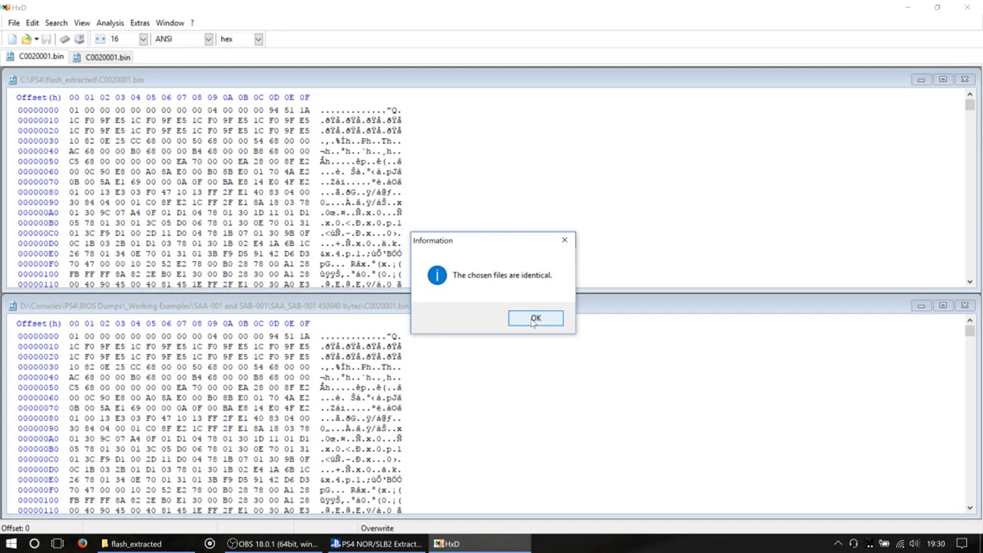
click(535, 320)
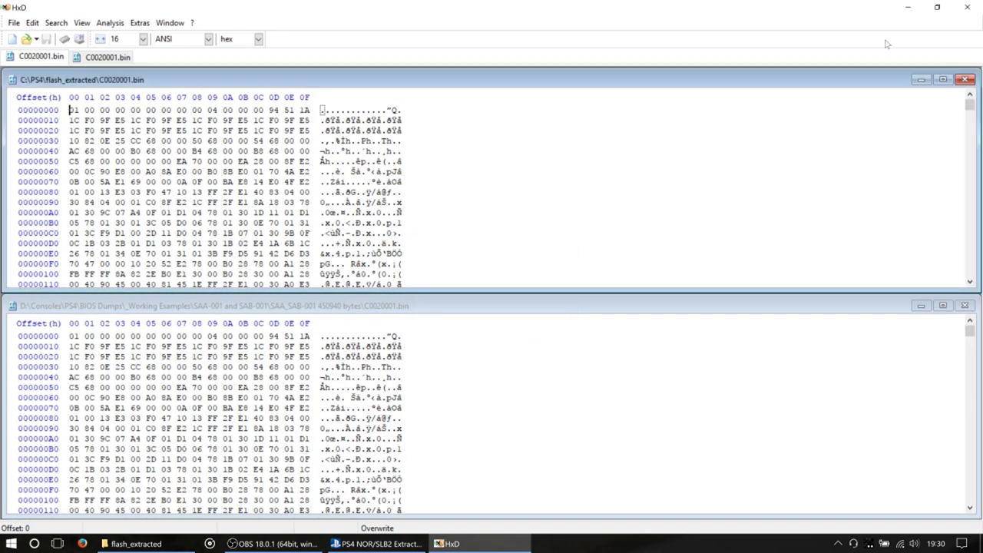
click(967, 7)
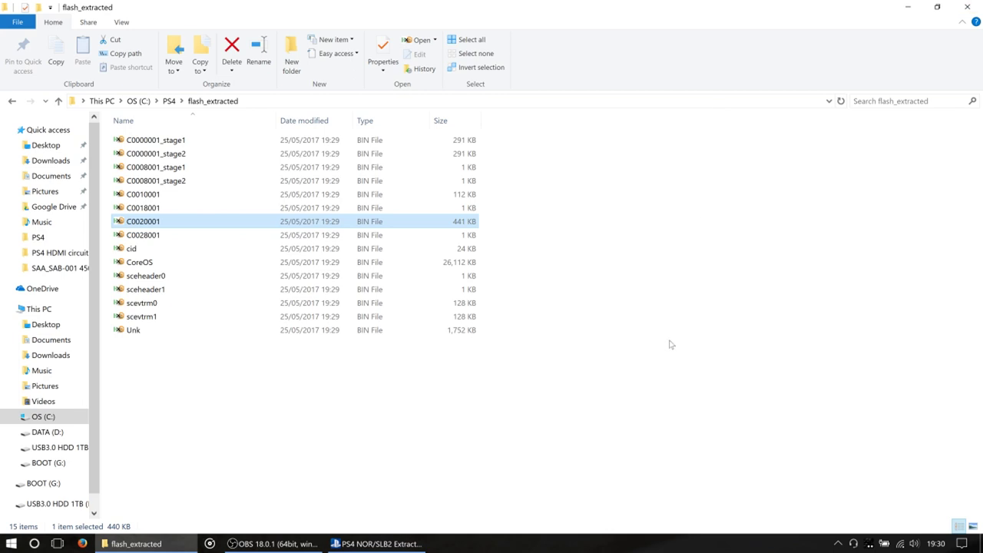
Delete the flash_extracted folder and the orig BIN file from C:\PS4, and select orig_fixed
click(170, 104)
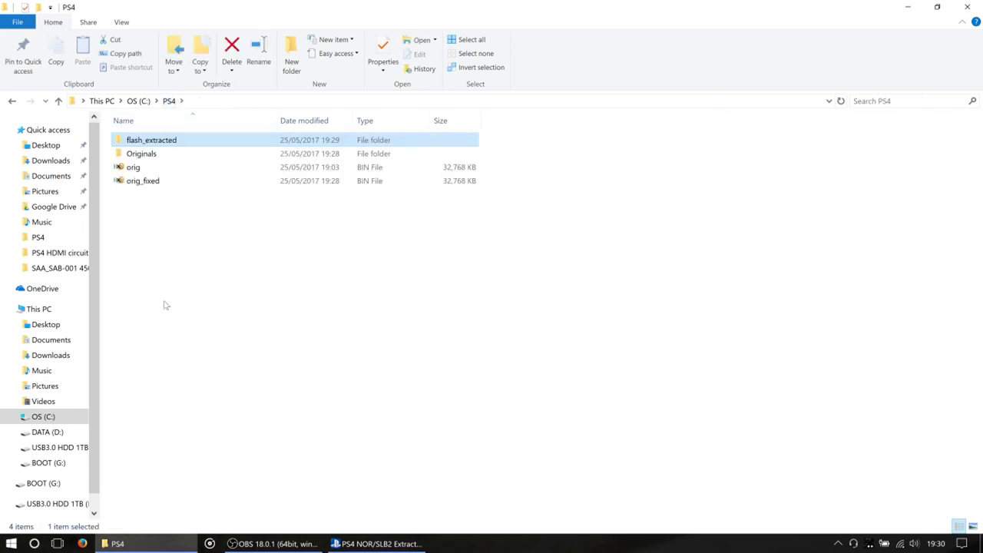
key(Delete)
key(Return)
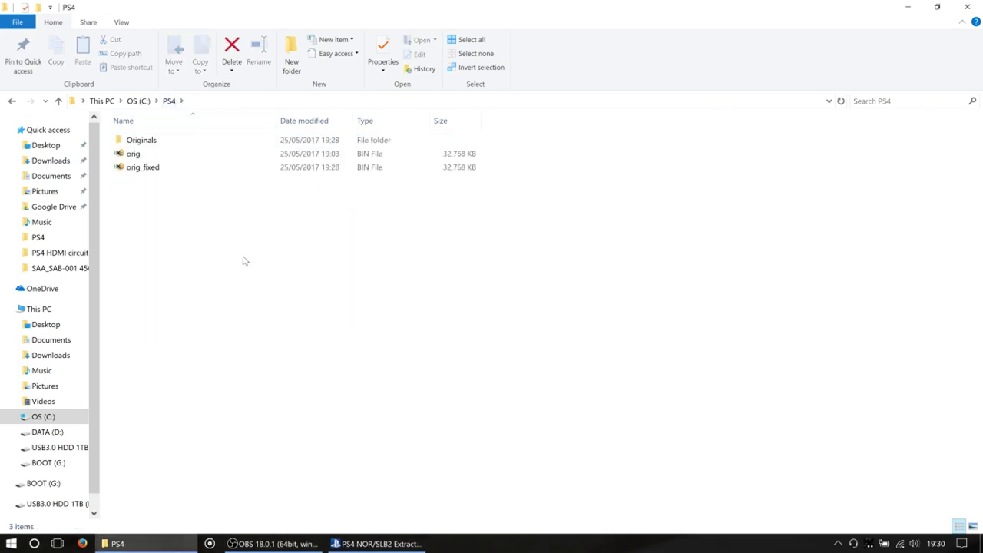
click(167, 161)
key(Delete)
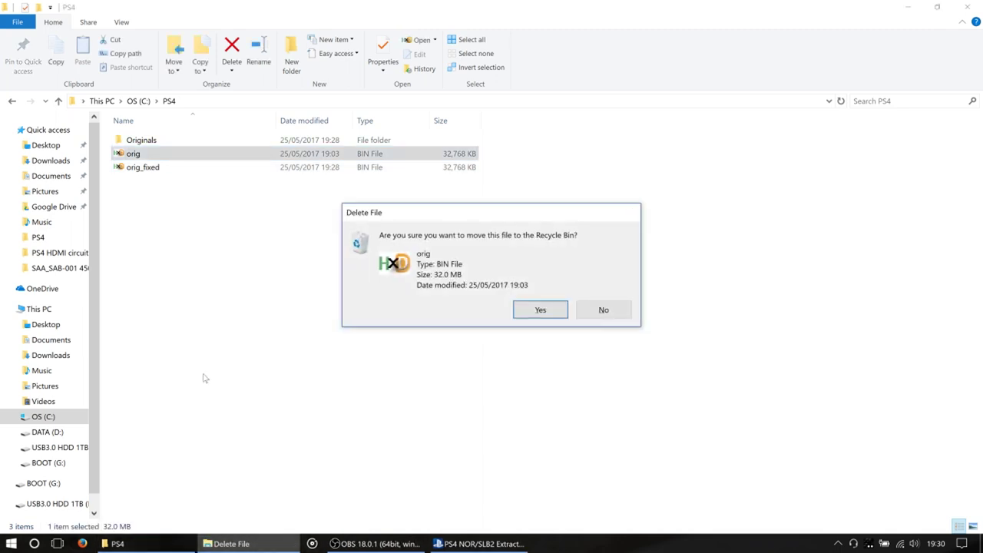
key(Return)
click(154, 157)
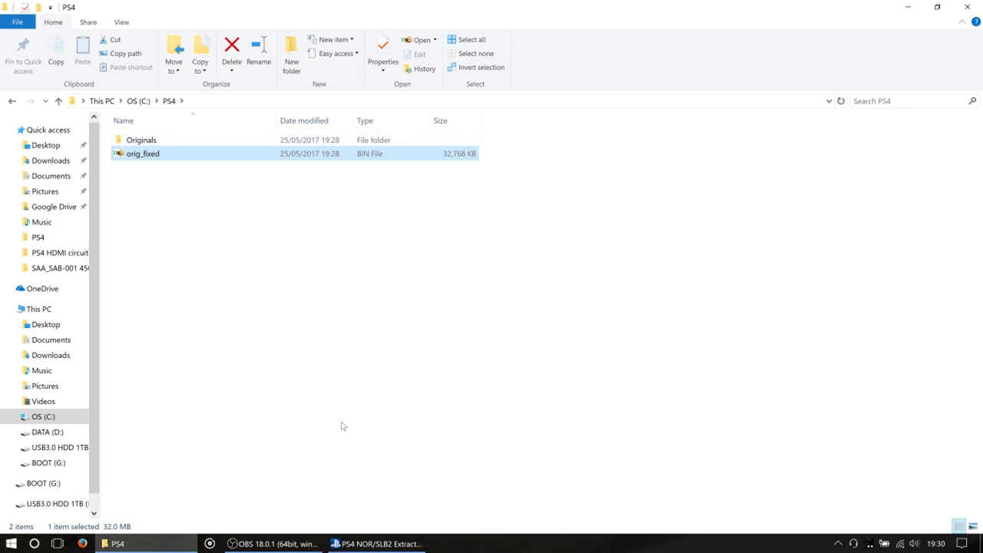
Launch the SPIway command prompt from the desktop and enter the command spiway.py com3 vwrite C:\PS4\orig_fixed.bin
key(super+d)
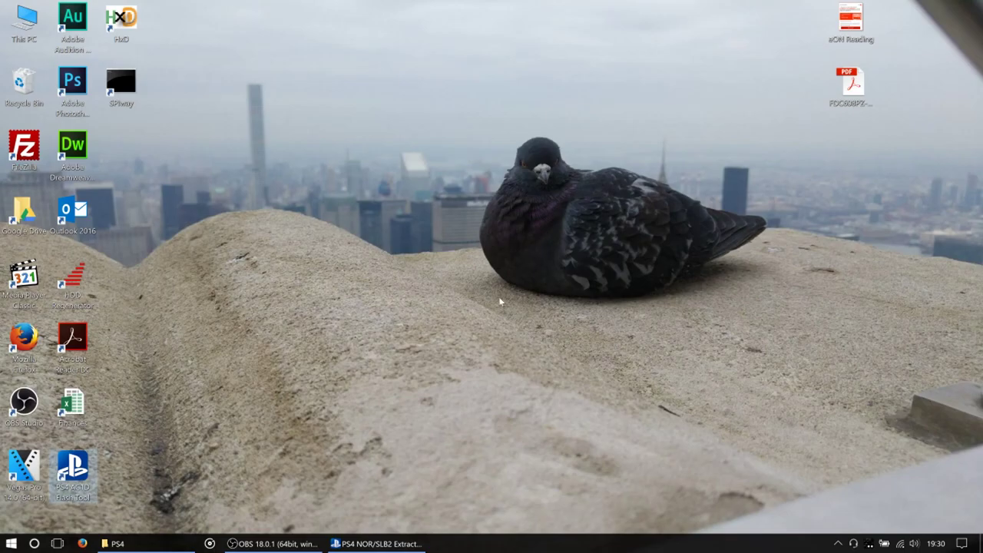
double_click(123, 79)
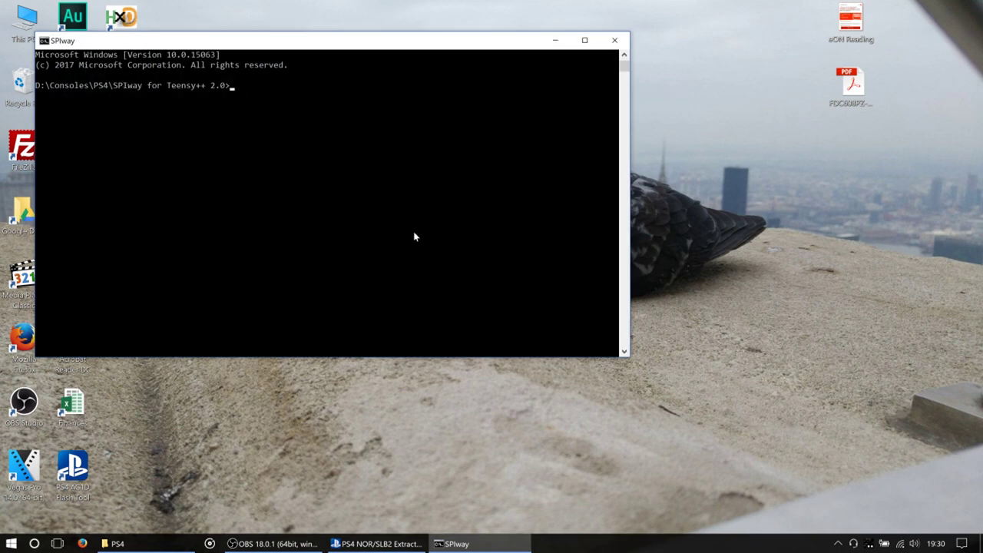
text(spiway.py com3 vwrite C:\)
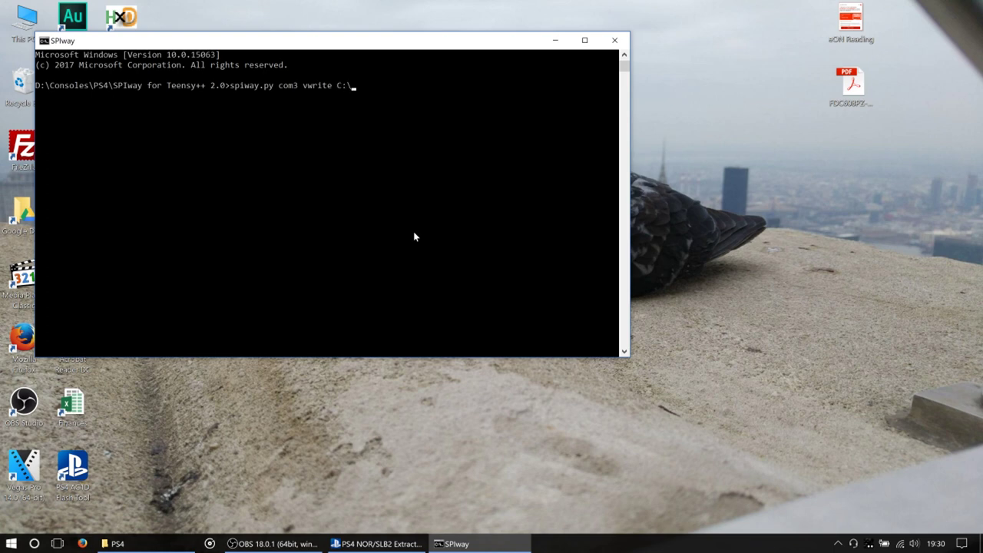
text(PS4\orig_fixed.bin)
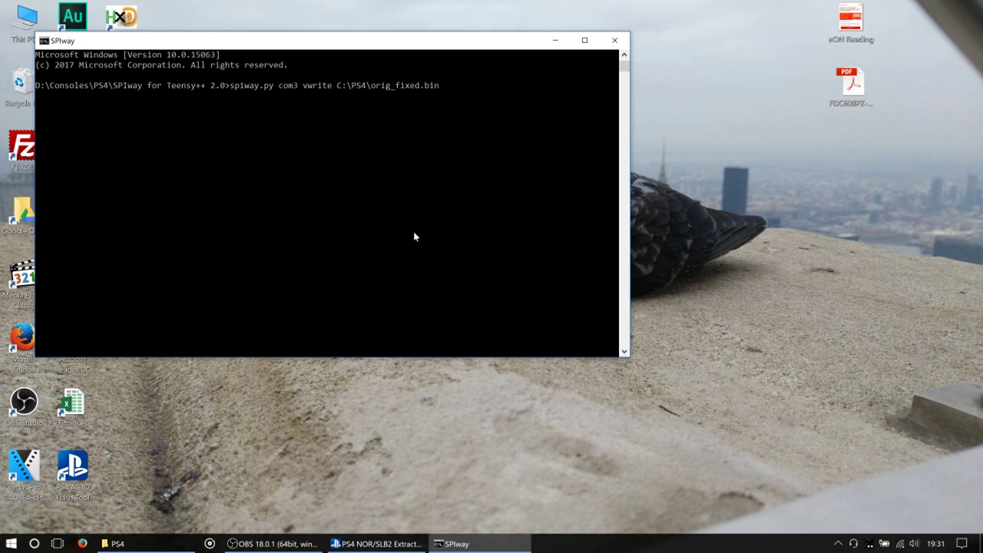